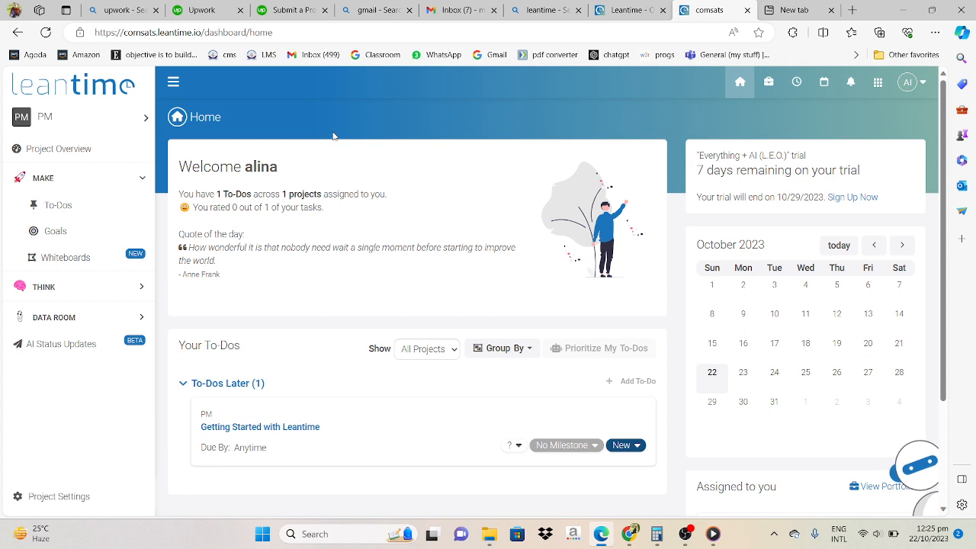
# Step: View the list of all projects, then look at the current project's to-do table
pyautogui.click(114, 124)
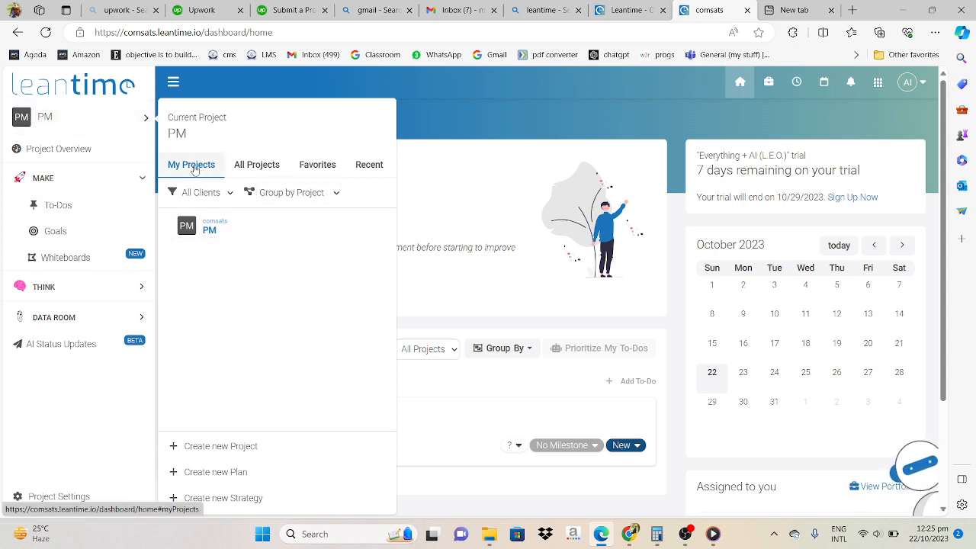
pyautogui.click(262, 172)
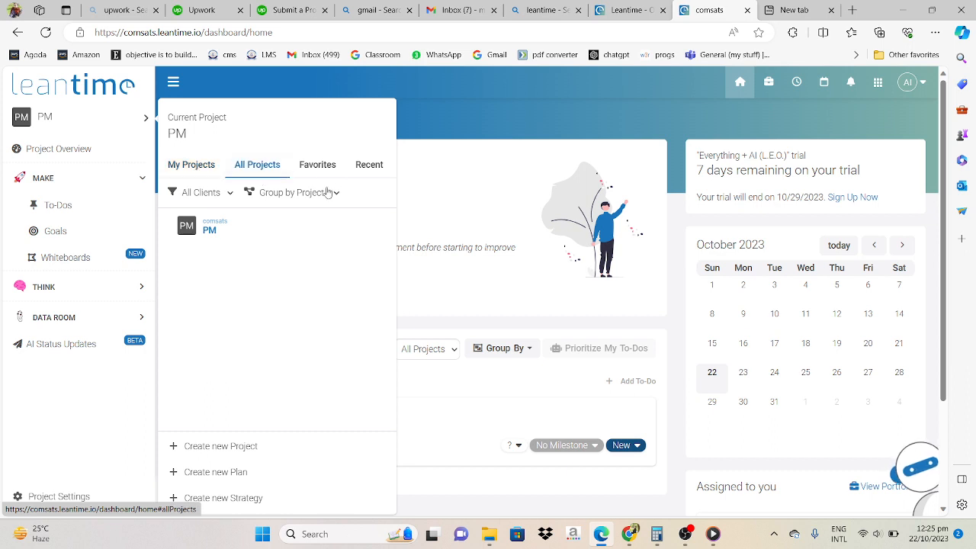
pyautogui.click(60, 216)
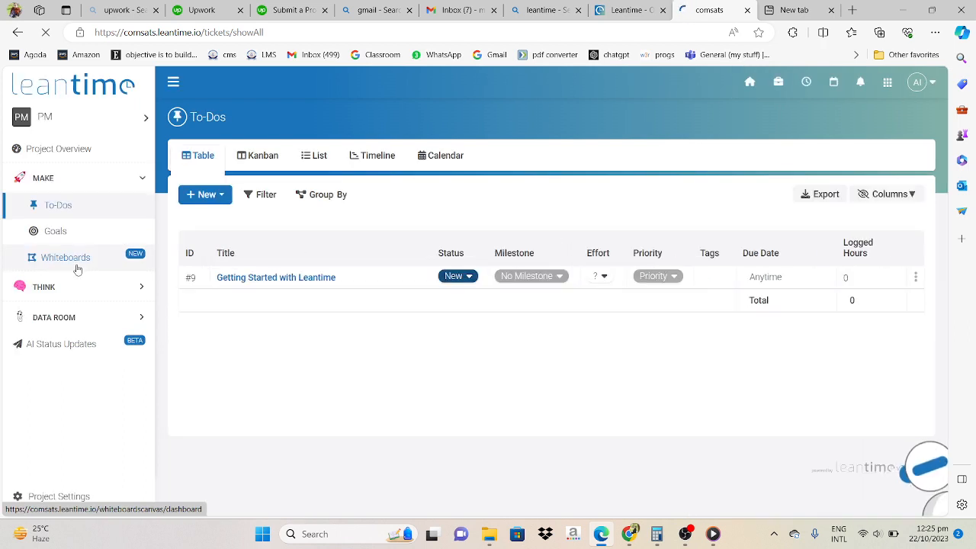
# Step: Create a new whiteboard titled "Wireframing" in the current project
pyautogui.click(76, 266)
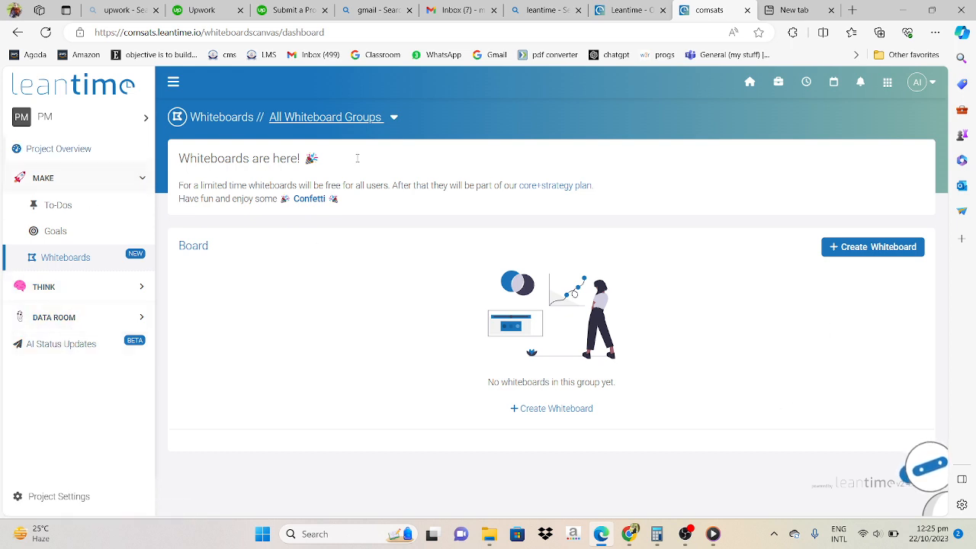
pyautogui.click(851, 248)
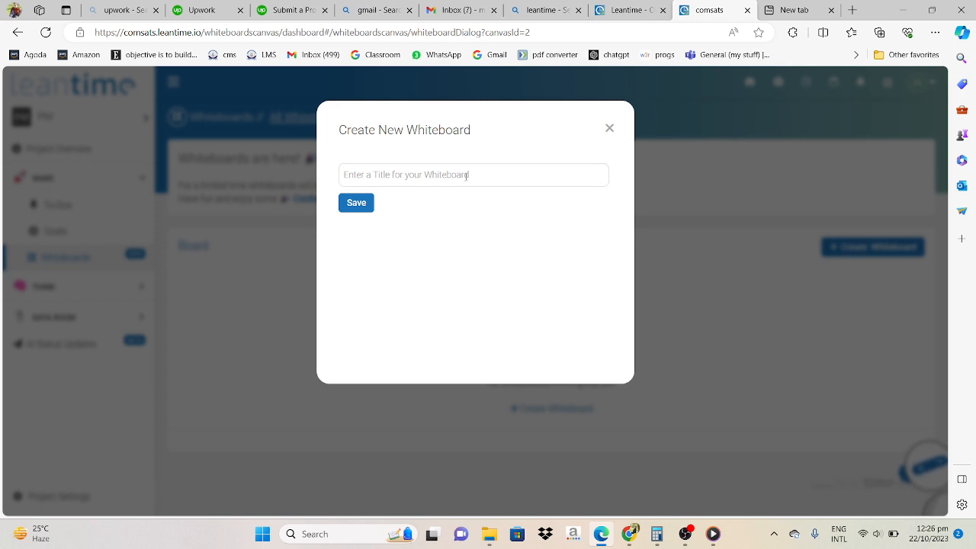
pyautogui.press('capslock')
pyautogui.write('W')
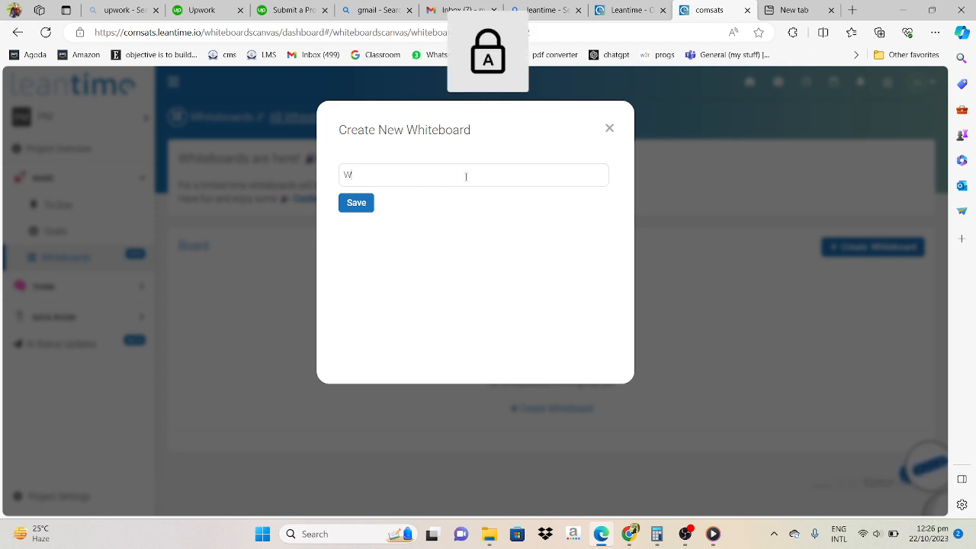
pyautogui.press('capslock')
pyautogui.write('ireframing')
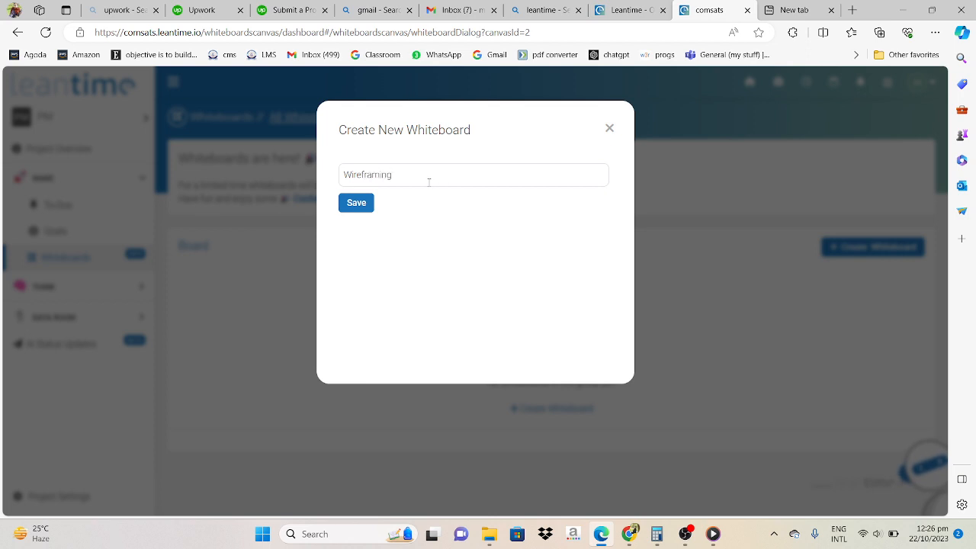
pyautogui.click(355, 206)
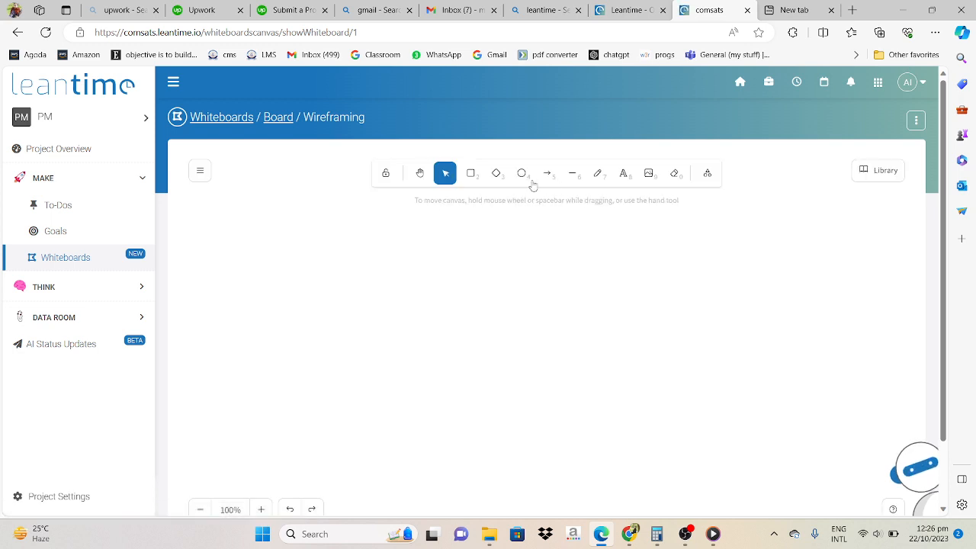
# Step: Draw a diamond with a red stroke on the whiteboard and a red horizontal arrow pointing away from its right corner
pyautogui.click(495, 174)
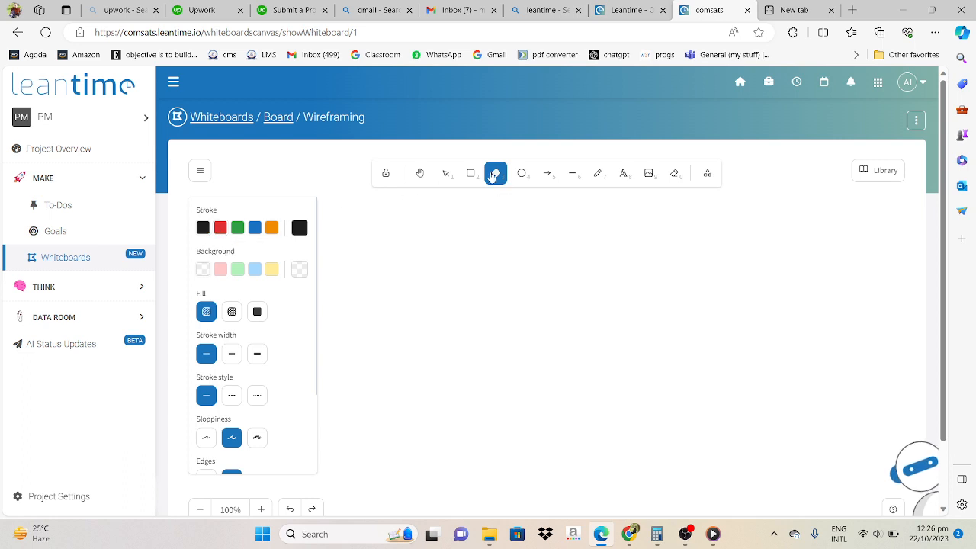
pyautogui.moveTo(404, 253)
pyautogui.mouseDown()
pyautogui.moveTo(462, 344)
pyautogui.moveTo(496, 331)
pyautogui.mouseUp()
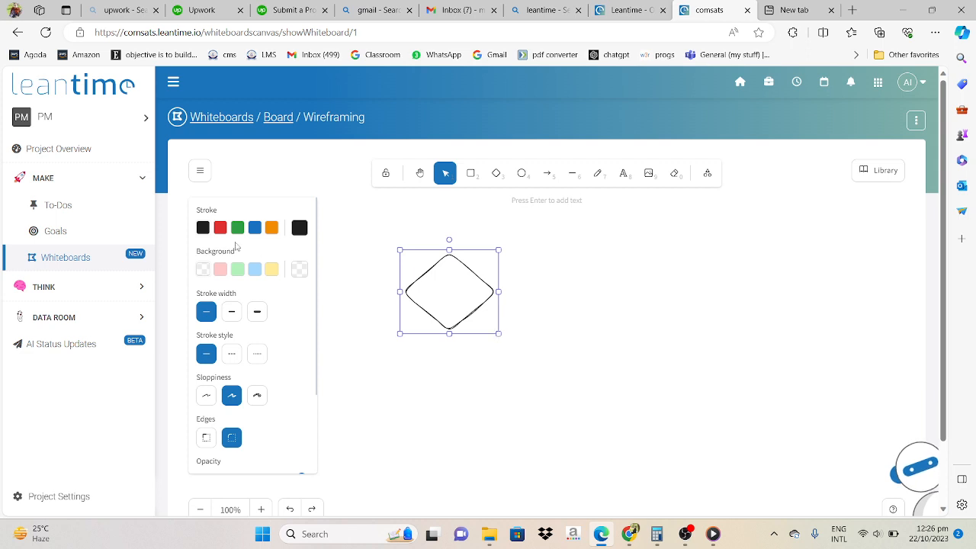
pyautogui.click(219, 227)
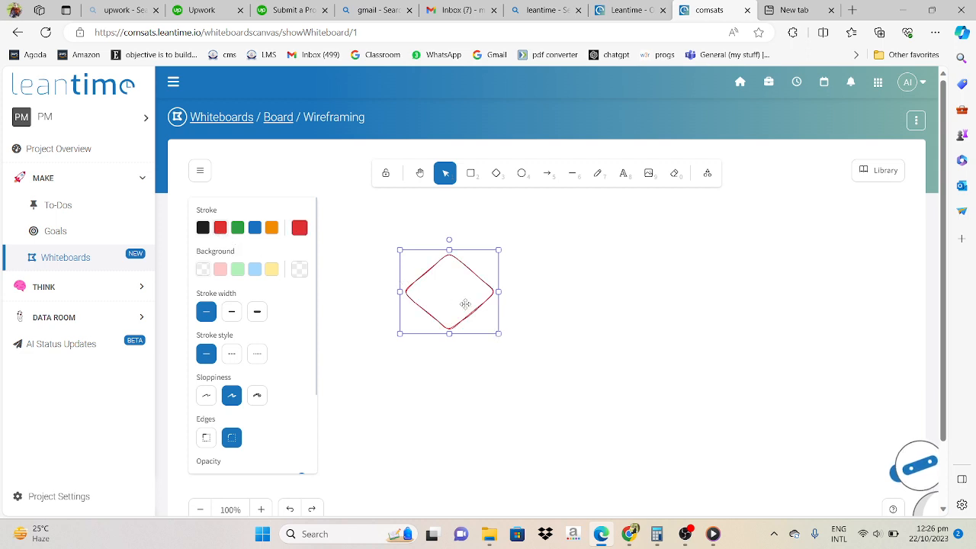
pyautogui.press('Escape')
pyautogui.click(547, 175)
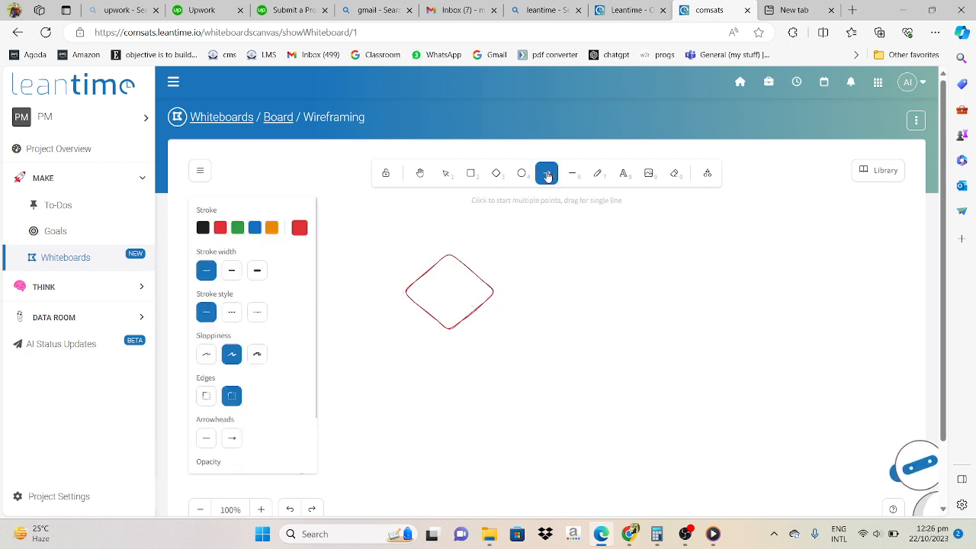
pyautogui.moveTo(495, 293)
pyautogui.mouseDown()
pyautogui.moveTo(643, 292)
pyautogui.moveTo(596, 294)
pyautogui.mouseUp()
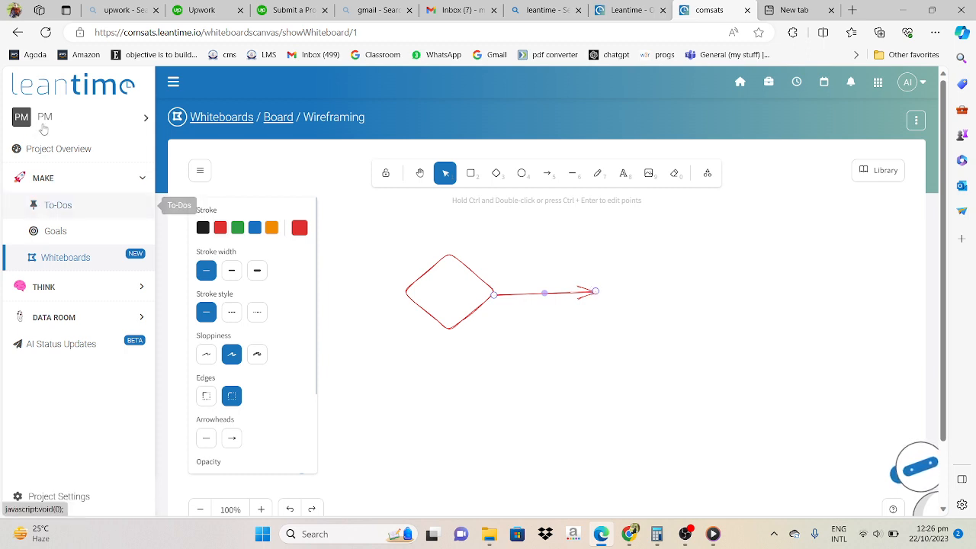
# Step: Start a new goal for the project and name it "Mobile App development for Burger shop"
pyautogui.click(57, 231)
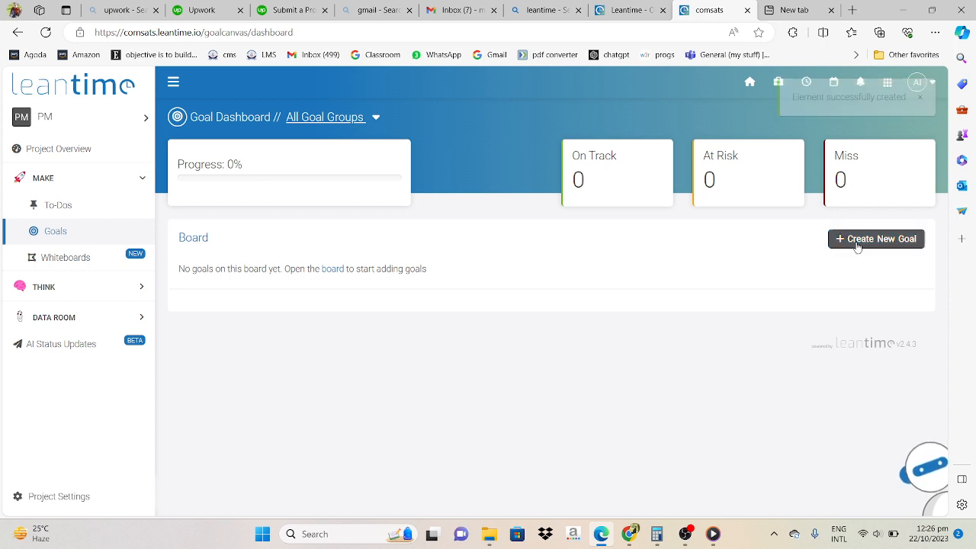
pyautogui.click(857, 240)
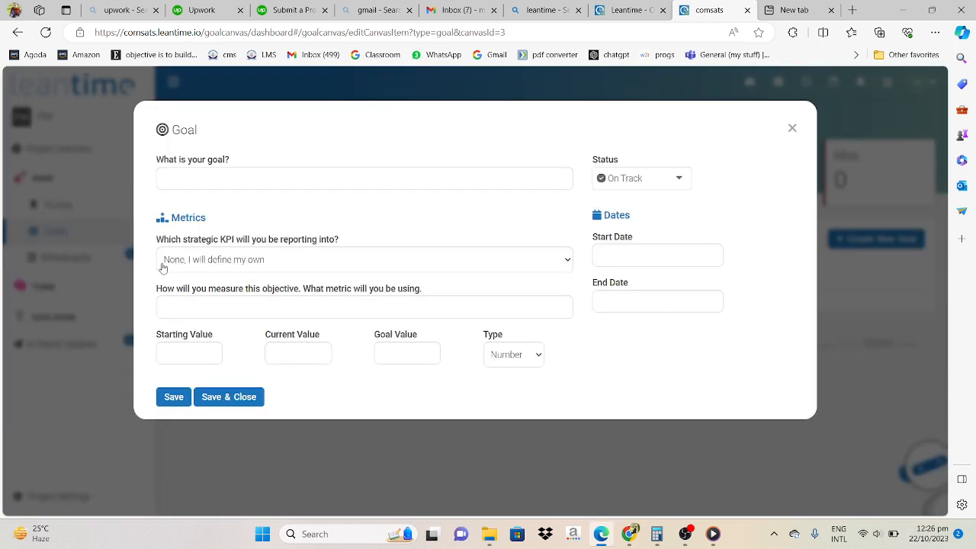
pyautogui.press('capslock')
pyautogui.press('capslock')
pyautogui.write('Mobile')
pyautogui.press('capslock')
pyautogui.write('A')
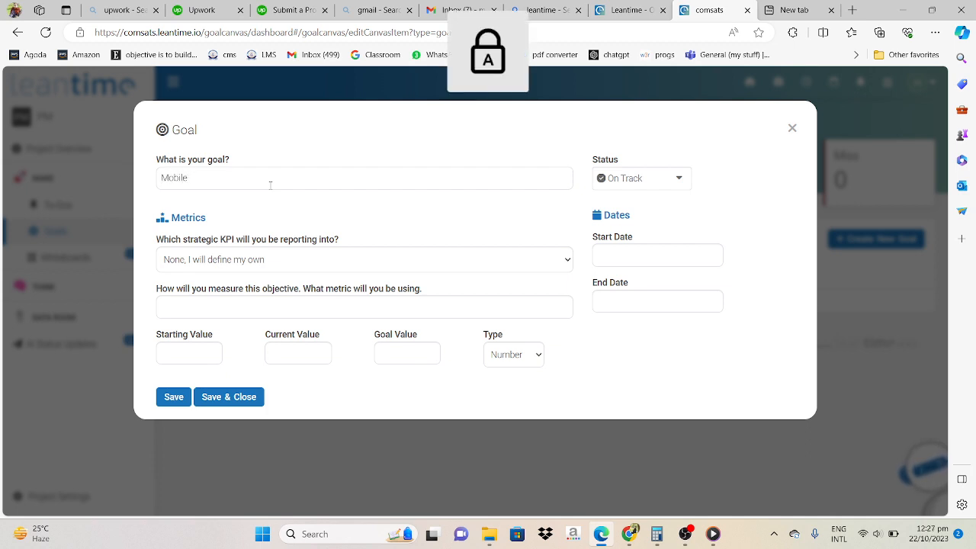
pyautogui.press('capslock')
pyautogui.write('pp deve')
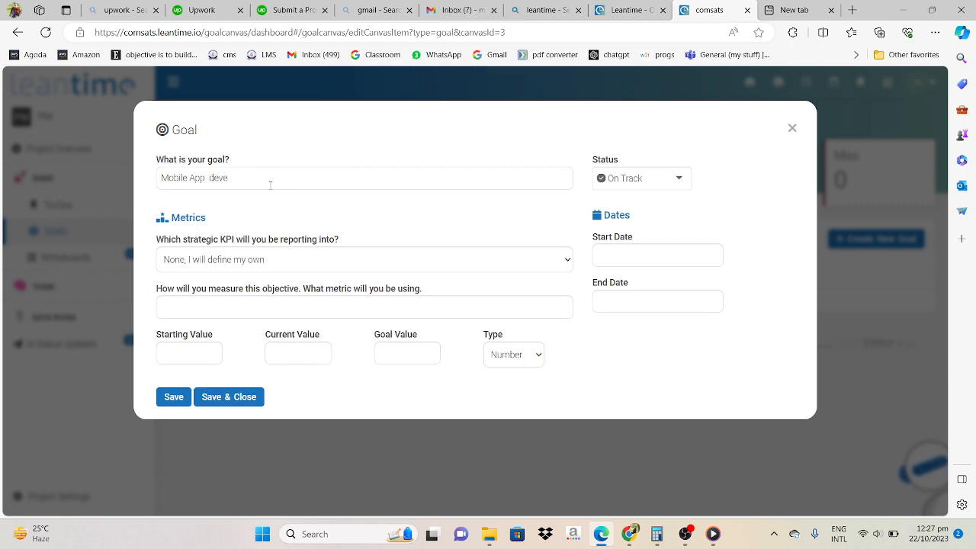
pyautogui.write('lopment for')
pyautogui.press('capslock')
pyautogui.write('B')
pyautogui.press('capslock')
pyautogui.write('urg')
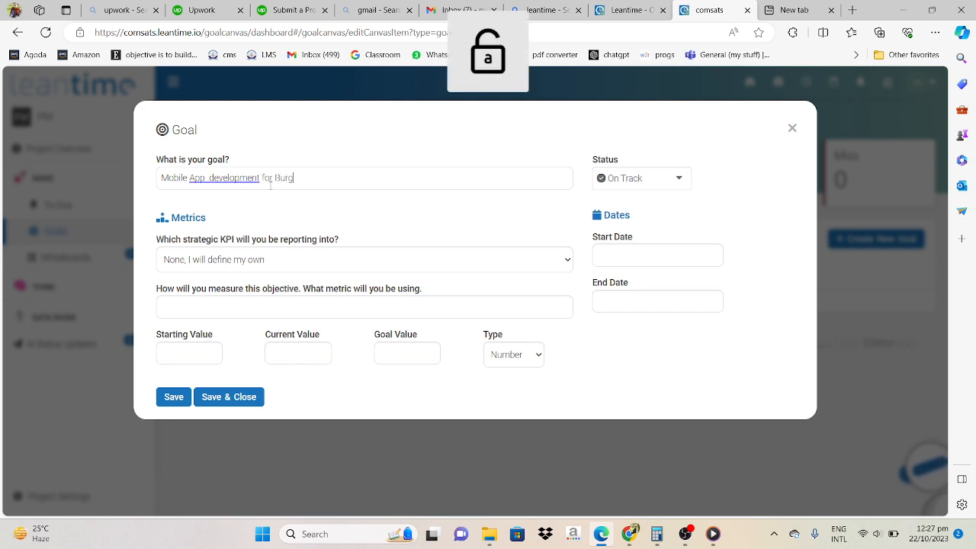
pyautogui.write('er shop')
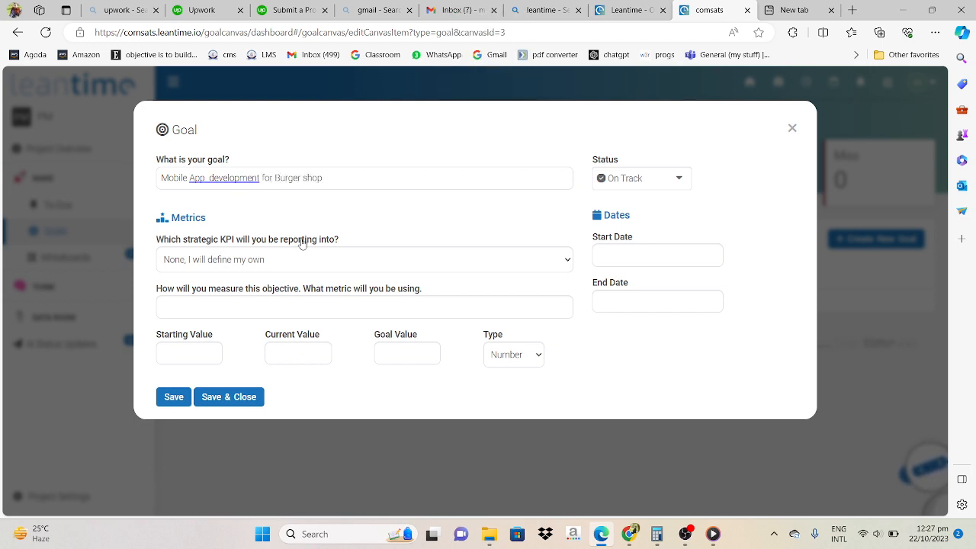
# Step: Choose "None, I will define my own" as the goal's strategic KPI and look through the available status options
pyautogui.click(326, 272)
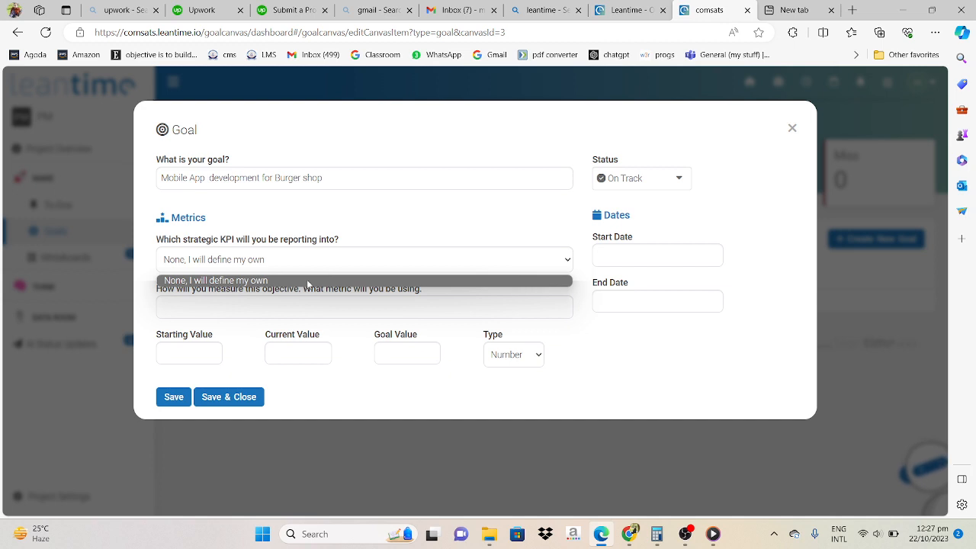
pyautogui.click(307, 282)
pyautogui.click(312, 305)
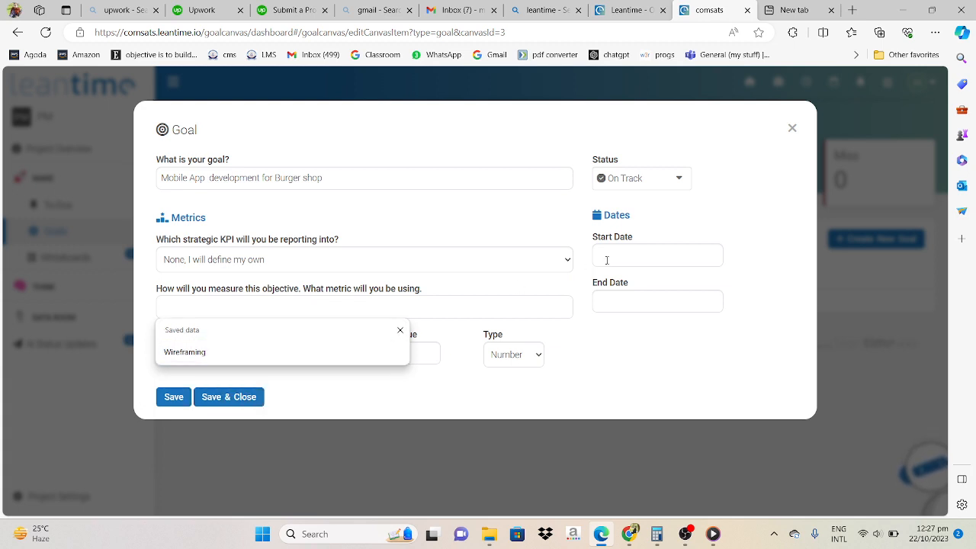
pyautogui.click(648, 177)
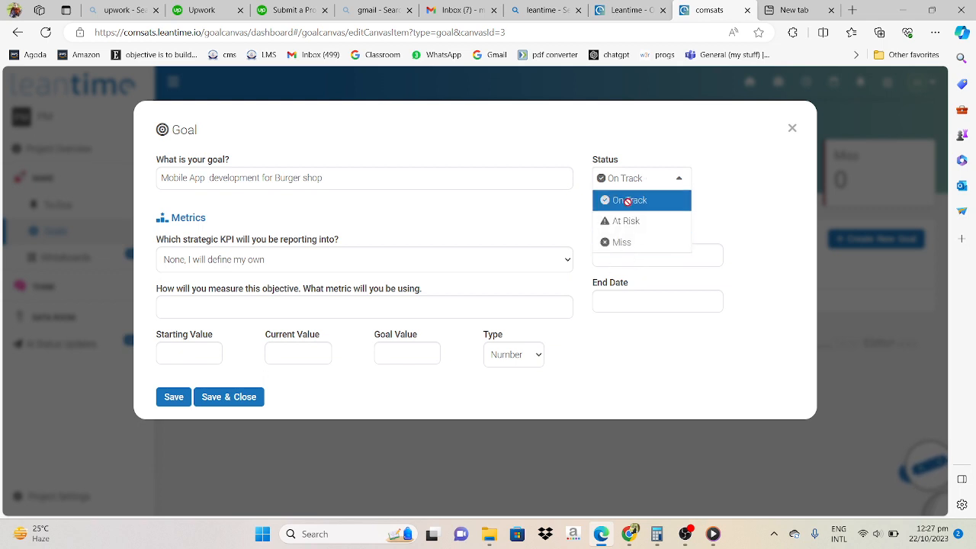
pyautogui.click(646, 367)
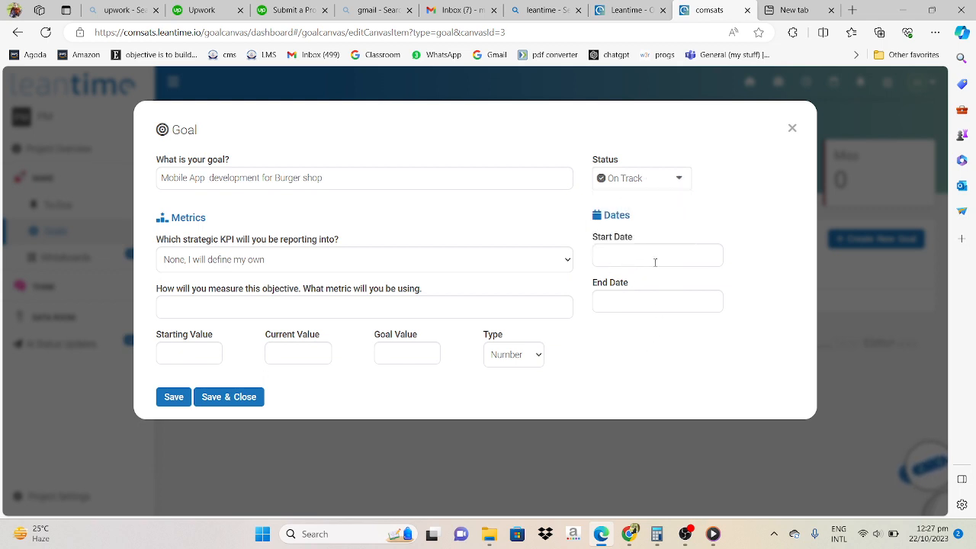
# Step: Set the goal's start date to 10/22/2023 and its end date to 11/26/2023
pyautogui.click(651, 257)
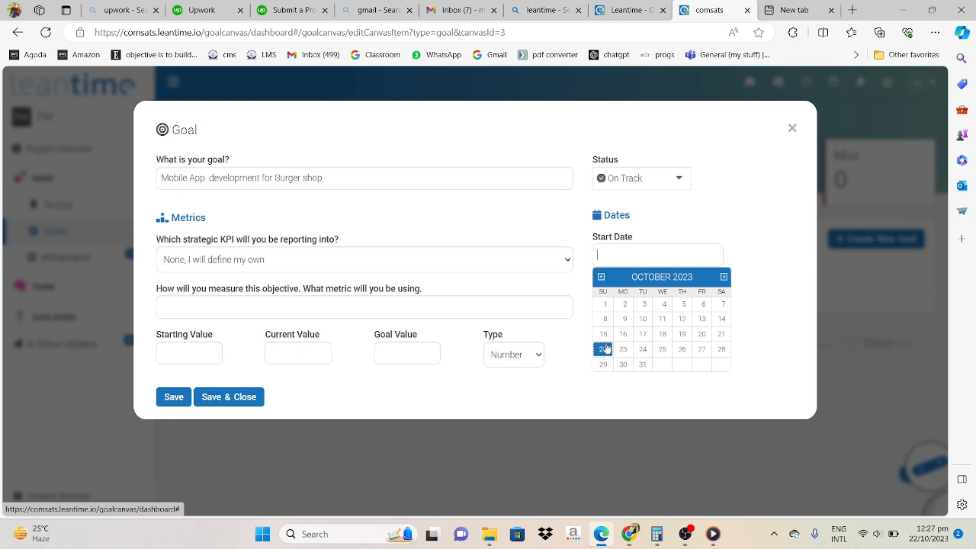
pyautogui.click(604, 349)
pyautogui.click(640, 299)
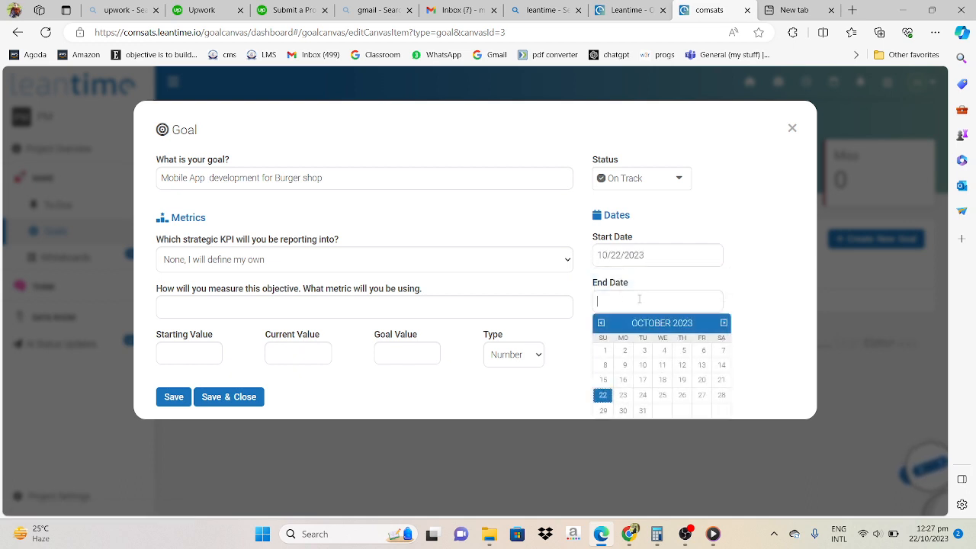
pyautogui.click(723, 323)
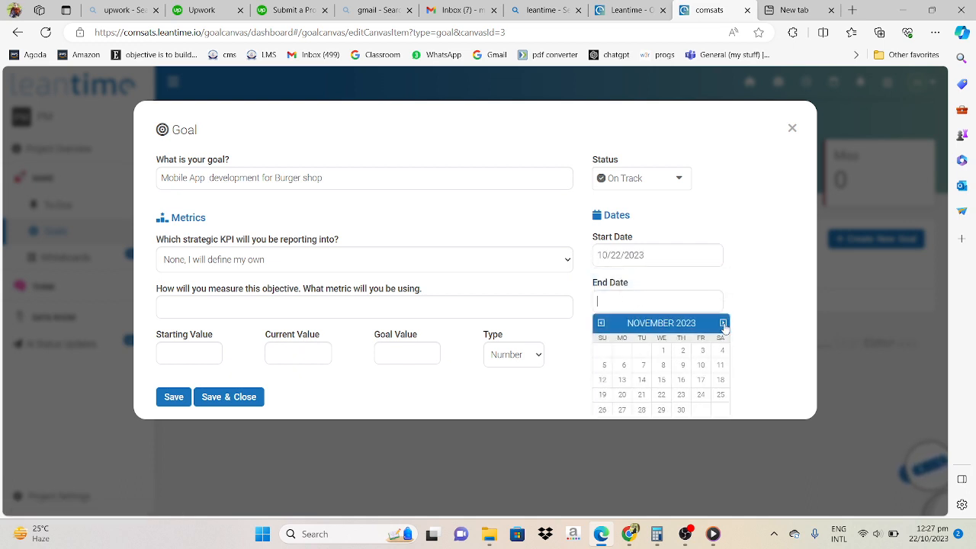
pyautogui.click(602, 409)
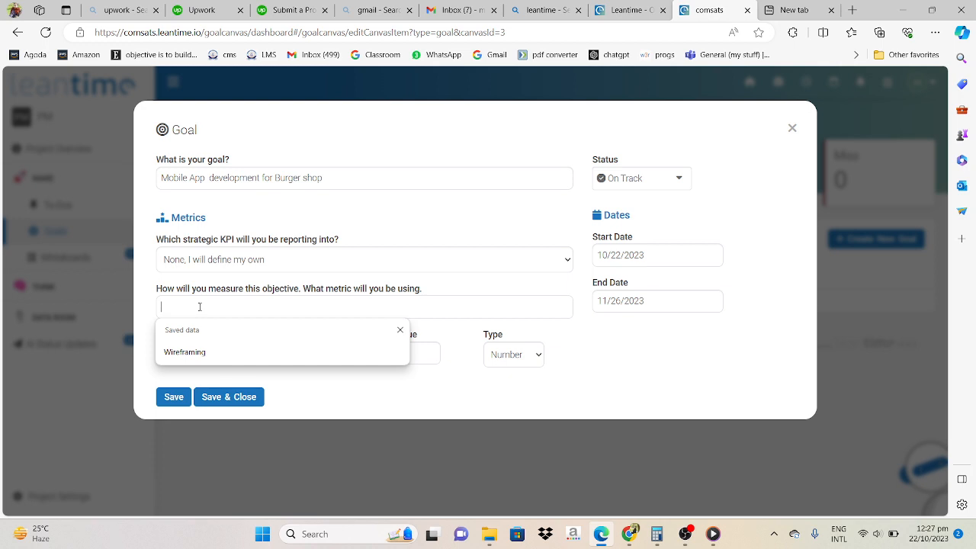
# Step: Enter "4 no of screens" as the goal's metric, then save the goal and return to the goal dashboard
pyautogui.write('4 no ')
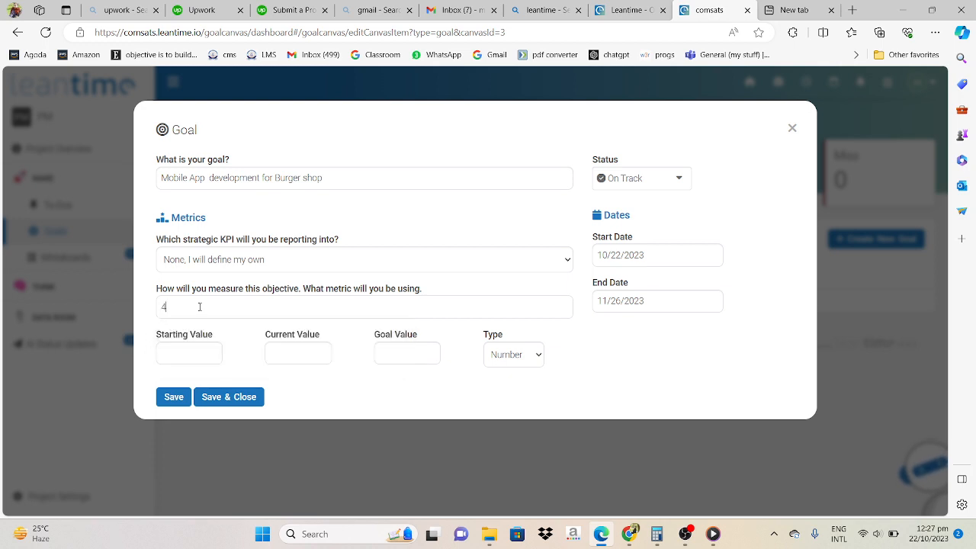
pyautogui.write('of screens')
pyautogui.click(170, 397)
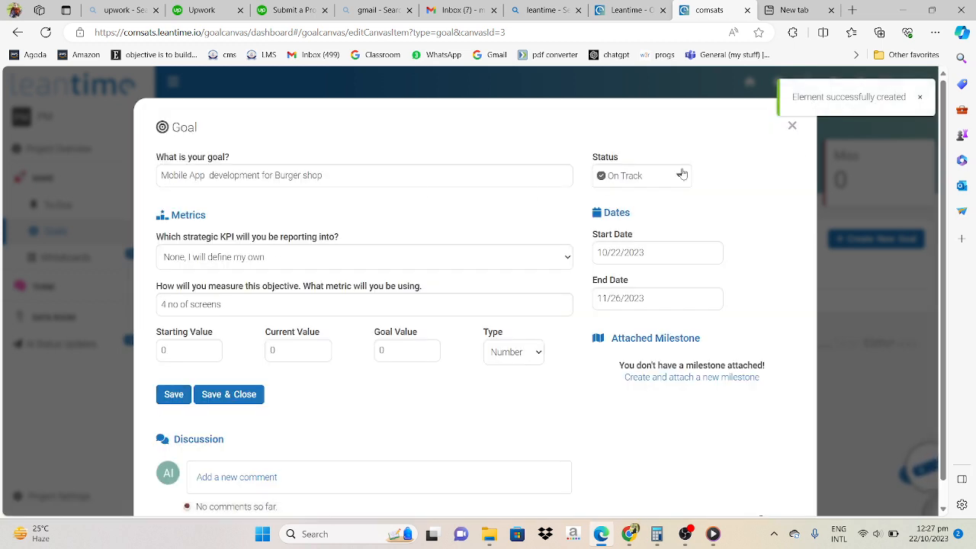
pyautogui.click(792, 125)
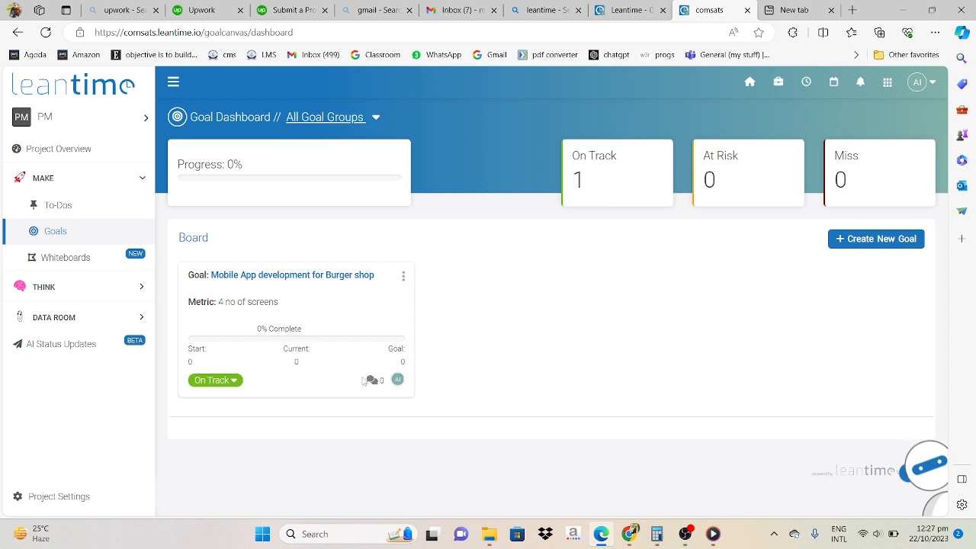
# Step: Upload the "documentation" image from the Desktop folder to the project's files in the data room
pyautogui.click(65, 324)
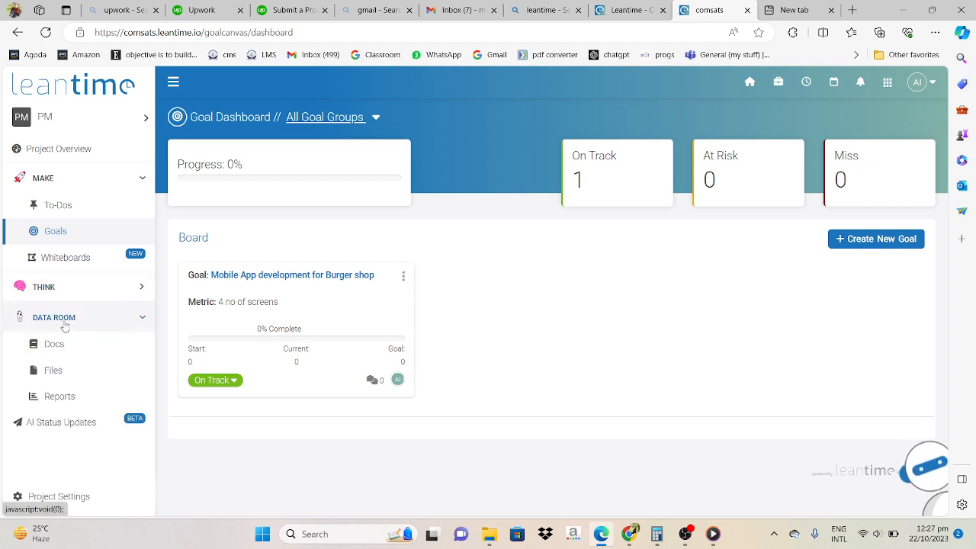
pyautogui.click(84, 381)
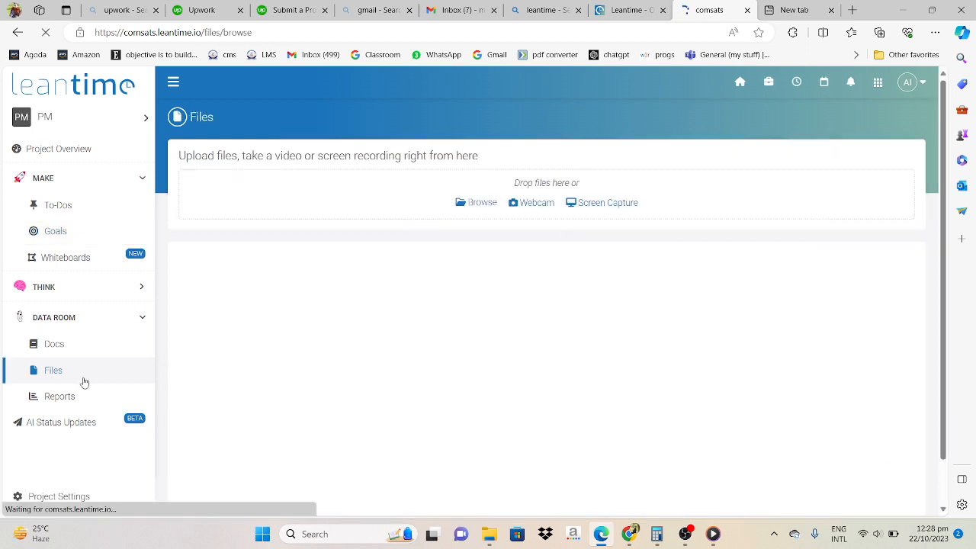
pyautogui.click(480, 202)
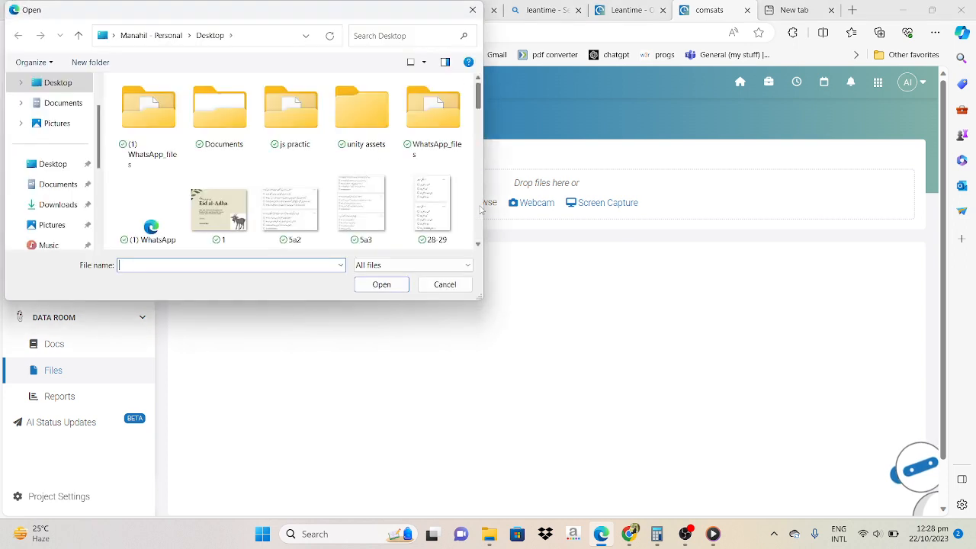
pyautogui.scroll(-3, 480, 202)
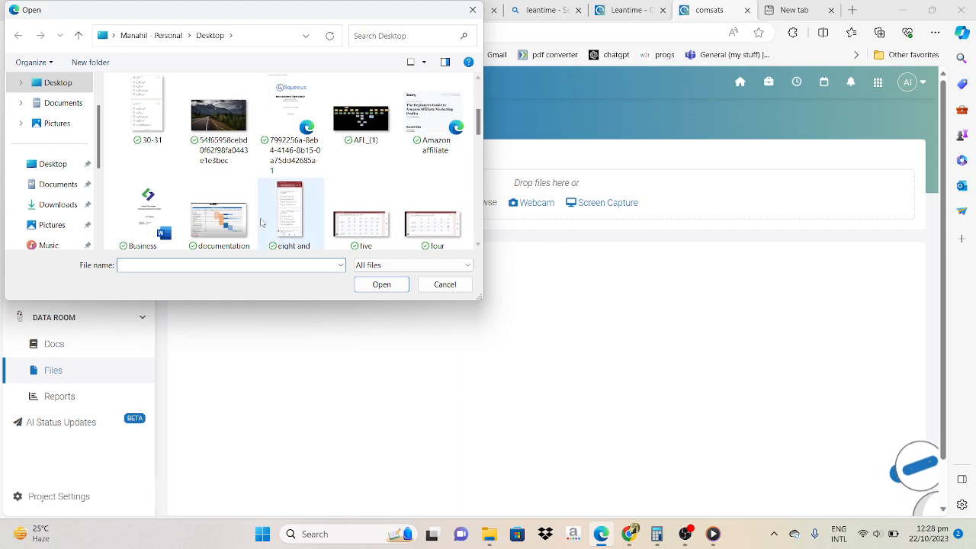
pyautogui.doubleClick(234, 223)
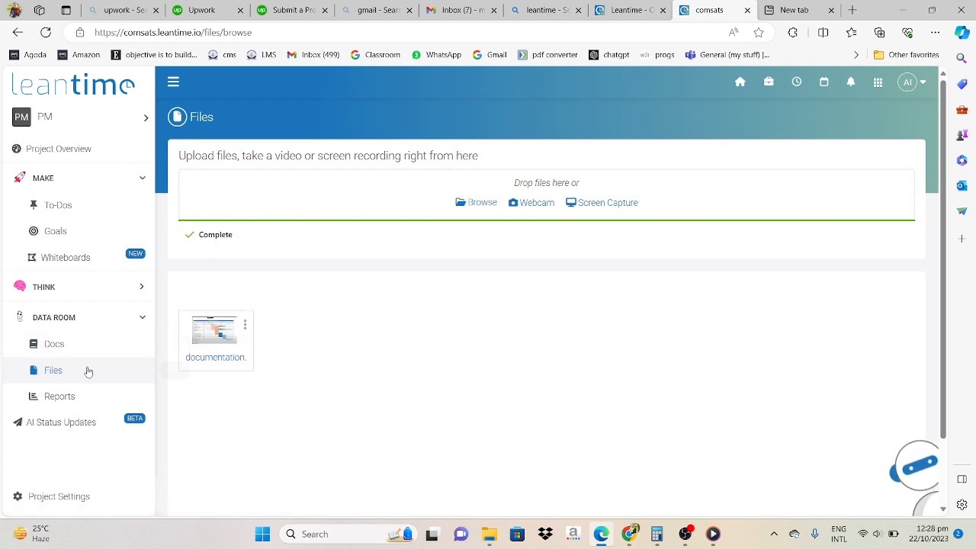
# Step: Create a new article in the project's docs and title it "Business Requirement"
pyautogui.click(65, 345)
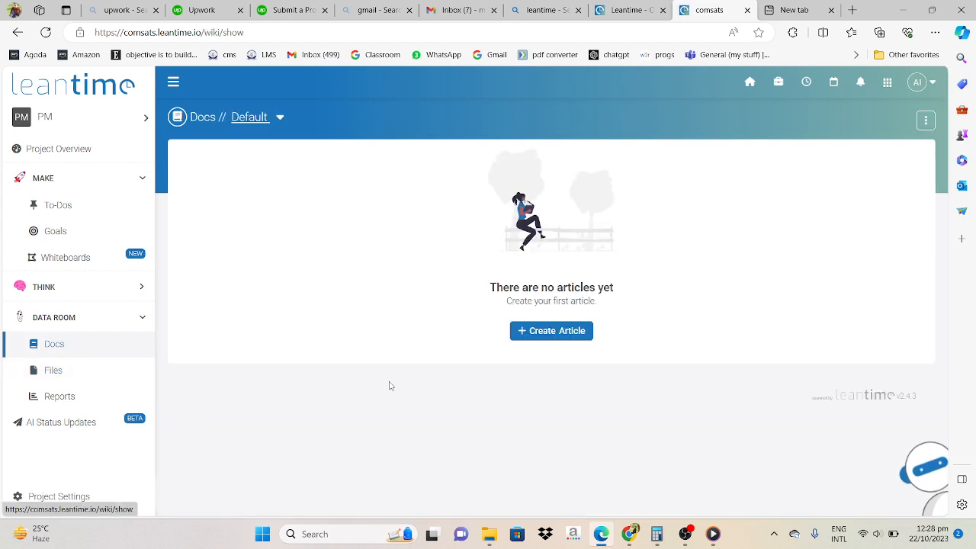
pyautogui.click(544, 332)
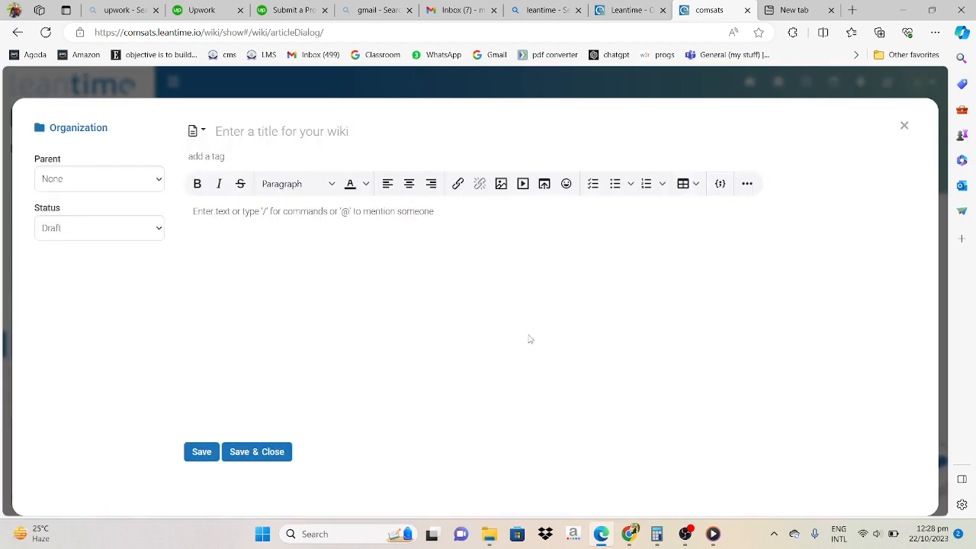
pyautogui.click(283, 127)
pyautogui.press('capslock')
pyautogui.write('B')
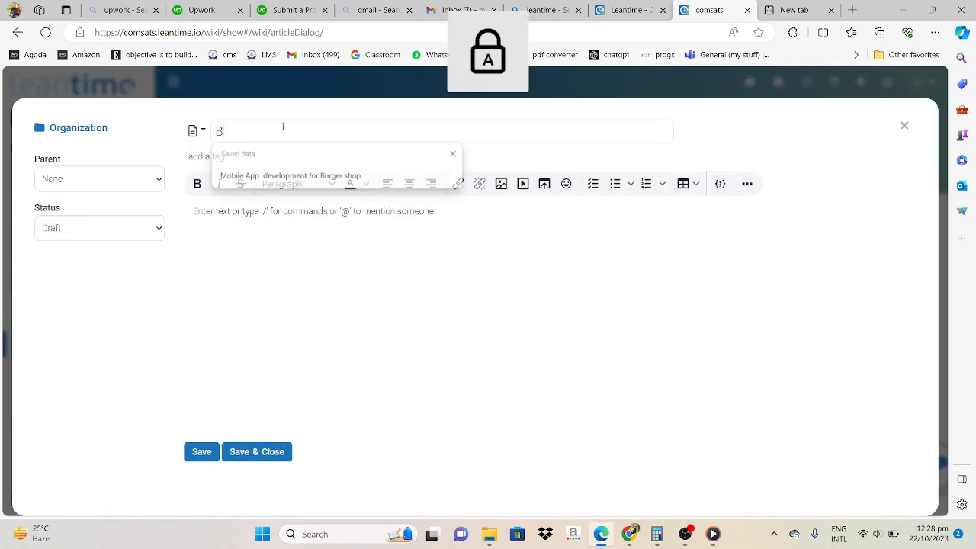
pyautogui.press('capslock')
pyautogui.write('usine')
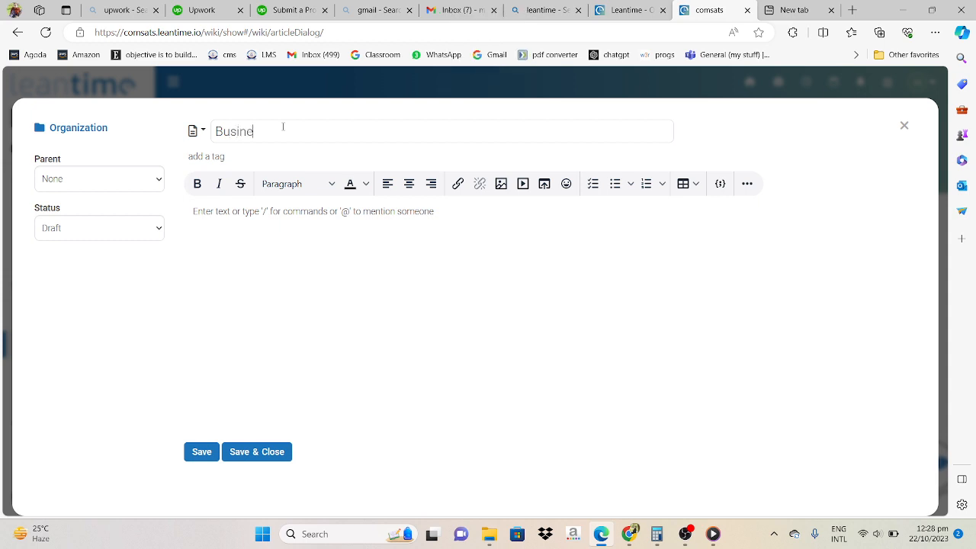
pyautogui.write('ss')
pyautogui.press('capslock')
pyautogui.write('R')
pyautogui.press('capslock')
pyautogui.write('equi')
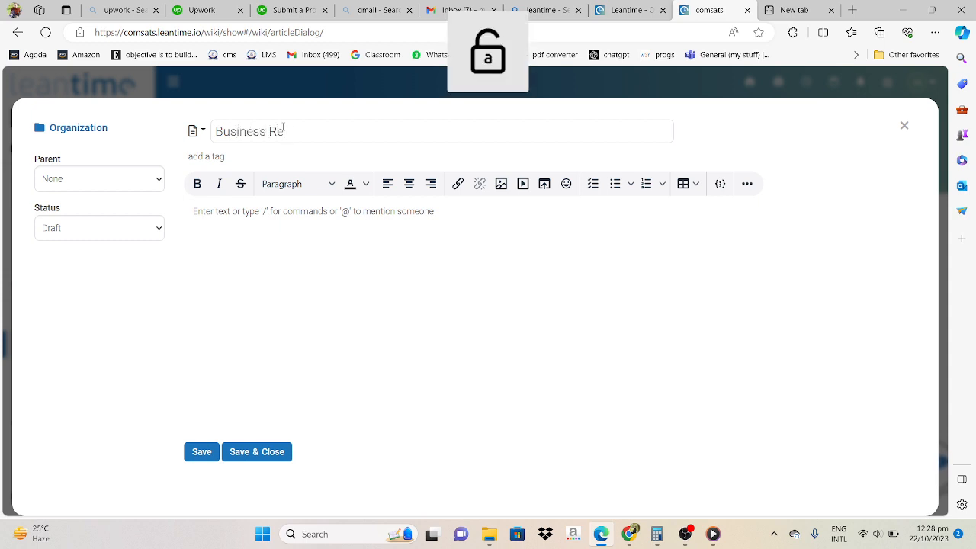
pyautogui.write('rement')
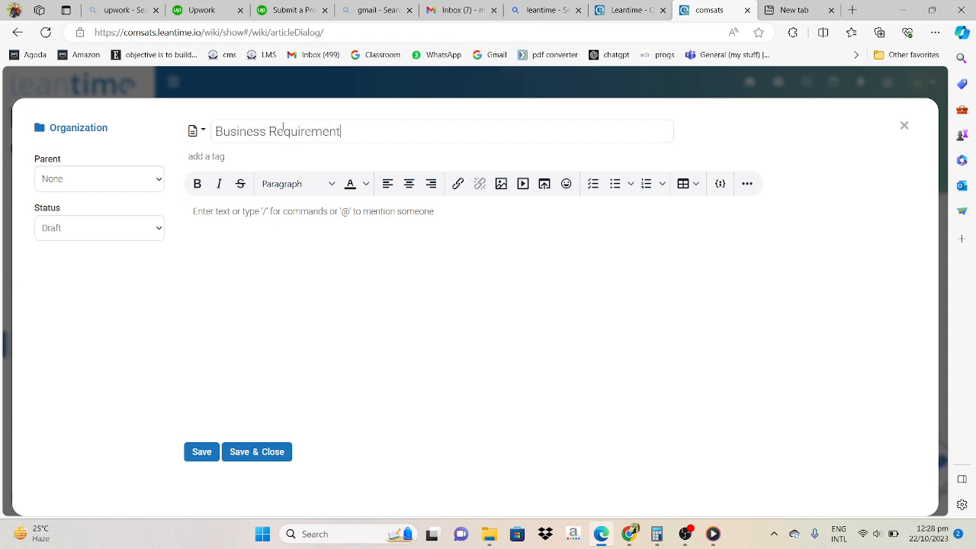
# Step: Choose the default bullet list style and enter "I need mobile application for burger shop" as the first line of the article body
pyautogui.click(259, 211)
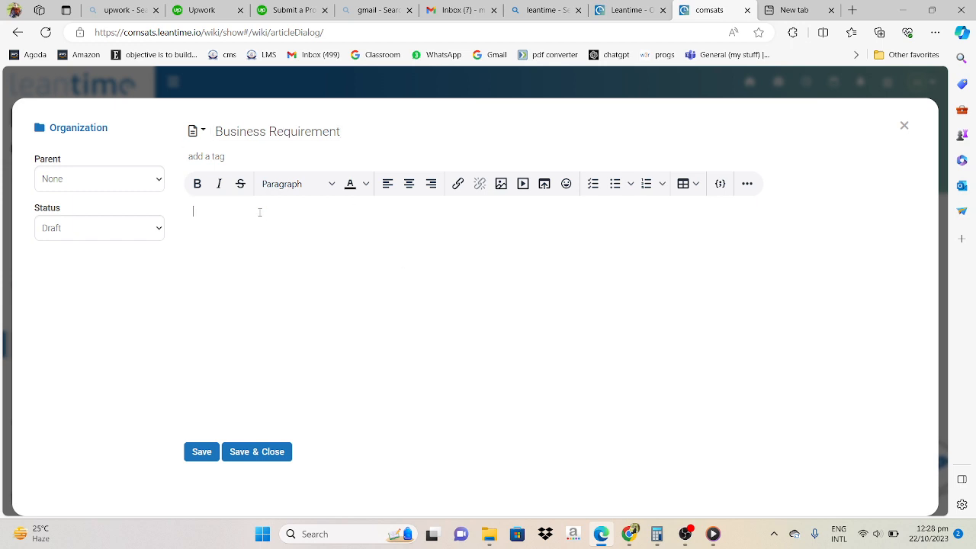
pyautogui.click(631, 189)
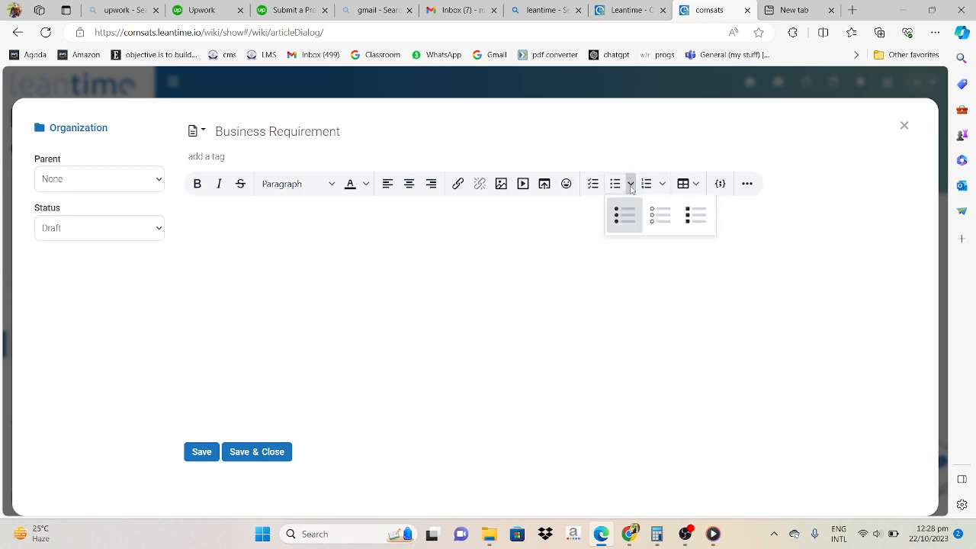
pyautogui.click(620, 218)
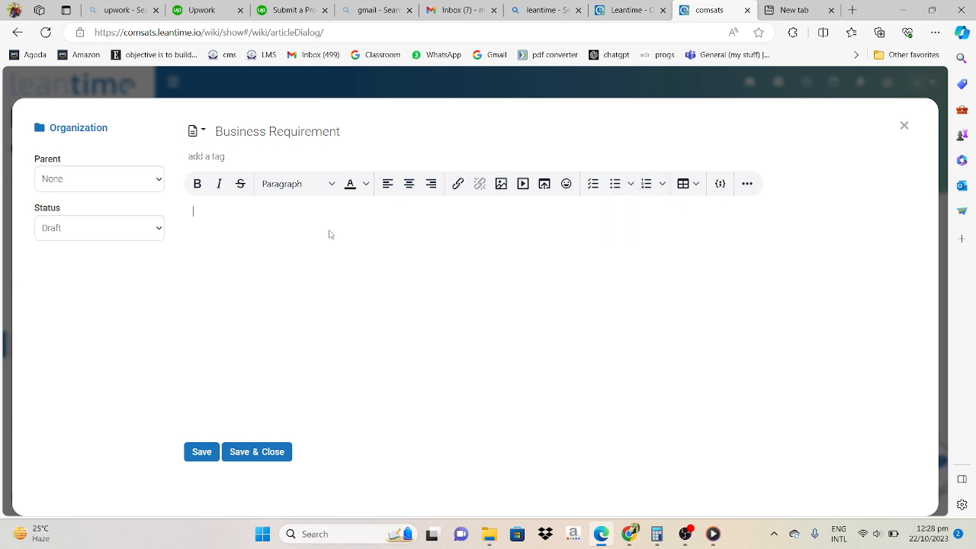
pyautogui.press('capslock')
pyautogui.press('capslock')
pyautogui.write('I need')
pyautogui.write('mobile application')
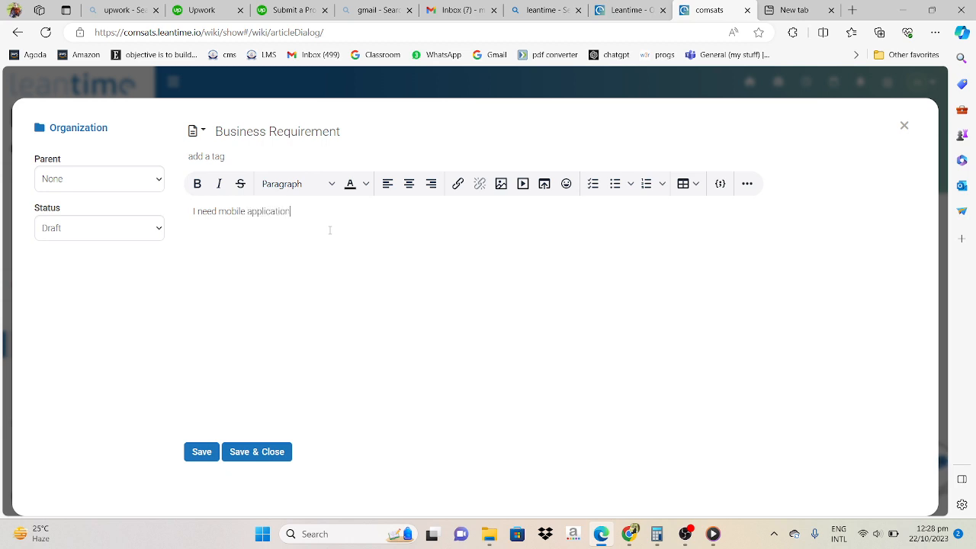
pyautogui.write(' for burger shop')
pyautogui.press('capslock')
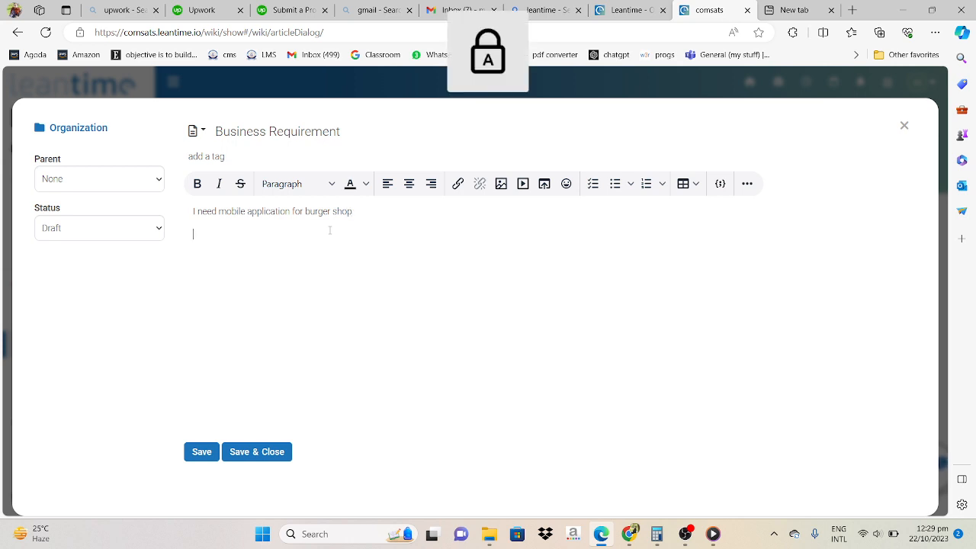
# Step: Add the lines "I can browser different deals" and "I can avail discounts" to the article body
pyautogui.write('I')
pyautogui.press('capslock')
pyautogui.write('can')
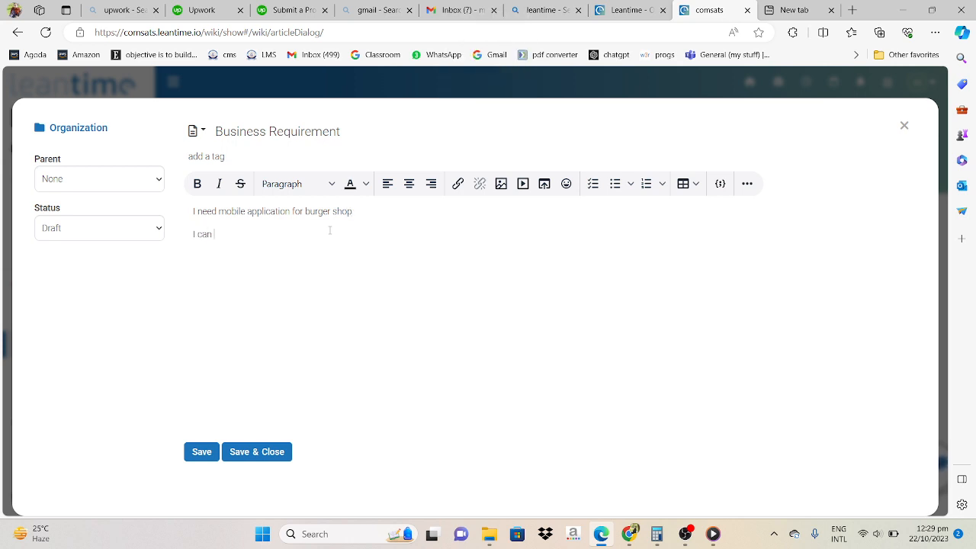
pyautogui.write(' browser different deals')
pyautogui.press('capslock')
pyautogui.write('I')
pyautogui.press('capslock')
pyautogui.write('can avail')
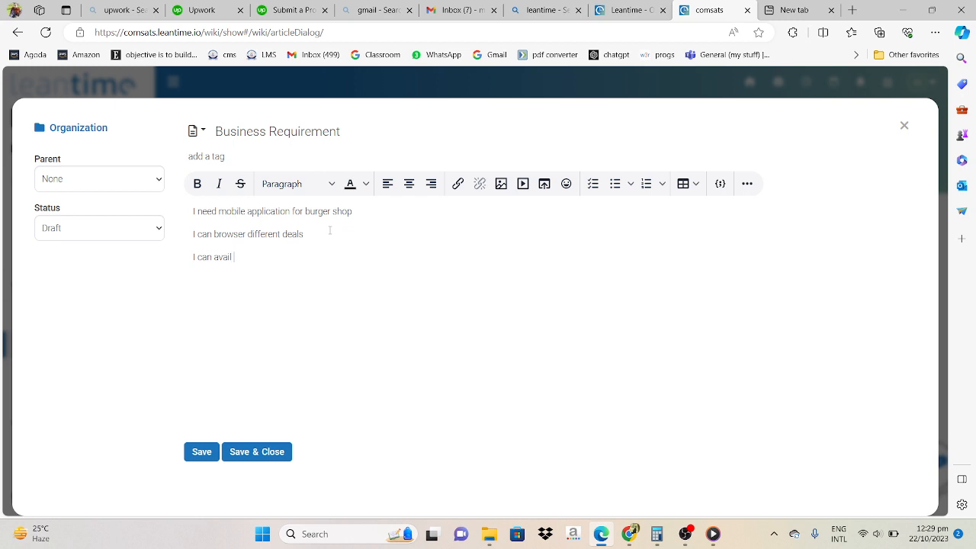
pyautogui.write(' discounts')
# Step: Add the lines "I can order my meal" and "I can pay" below the discounts line
pyautogui.press('capslock')
pyautogui.write('I')
pyautogui.press('capslock')
pyautogui.write('can order my meal')
pyautogui.press('capslock')
pyautogui.press('capslock')
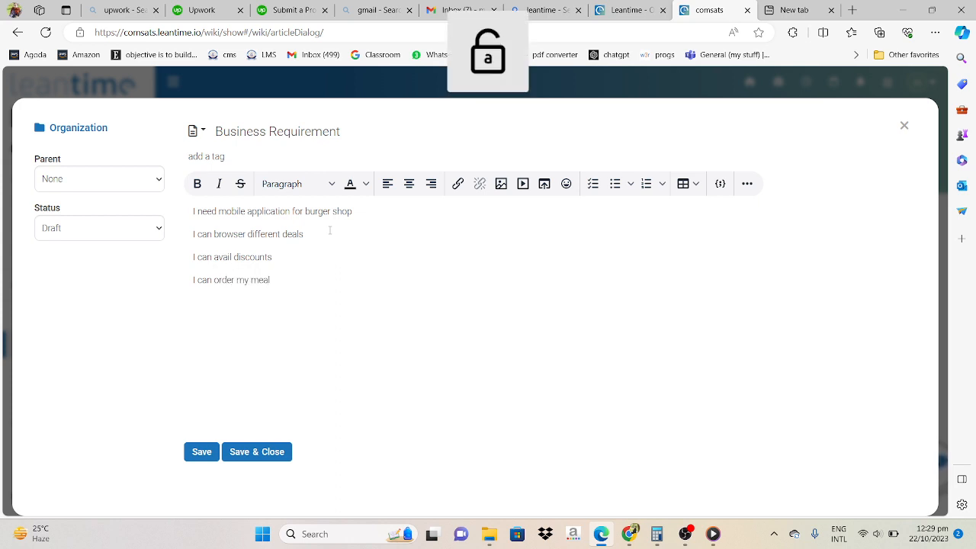
pyautogui.press('capslock')
pyautogui.write('I')
pyautogui.press('capslock')
pyautogui.write('can pay')
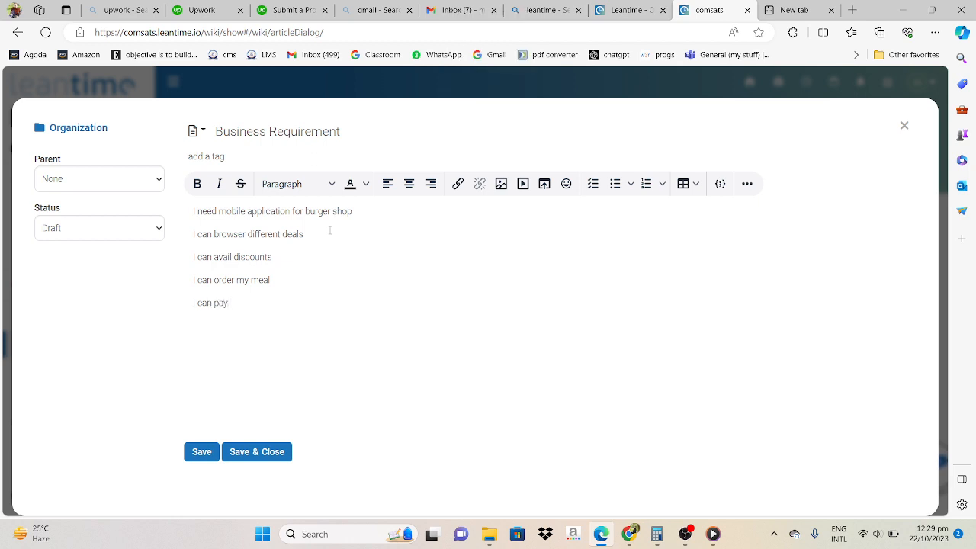
# Step: Add the final line "I can mark my favourite meal", then save and close the article
pyautogui.press('Return')
pyautogui.press('capslock')
pyautogui.write('I')
pyautogui.press('capslock')
pyautogui.write('c')
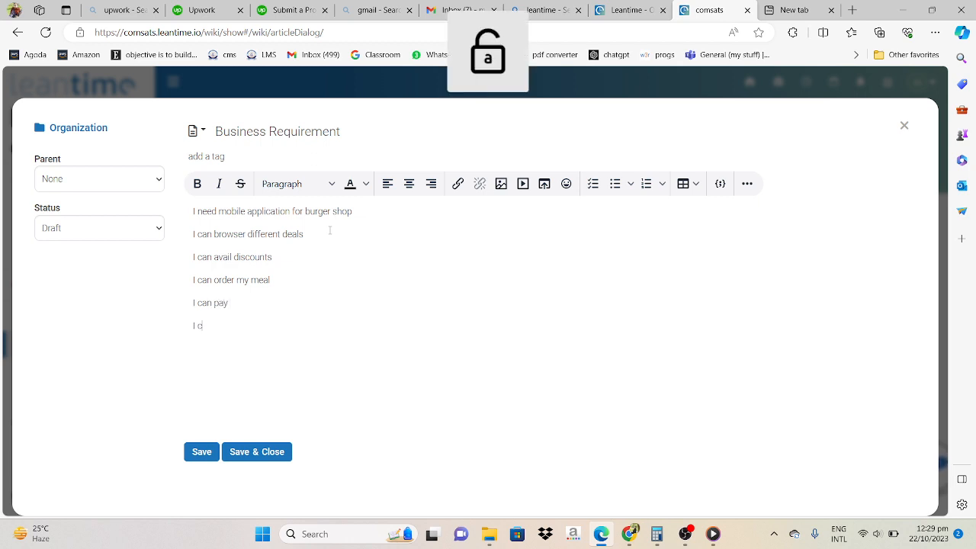
pyautogui.write('an ')
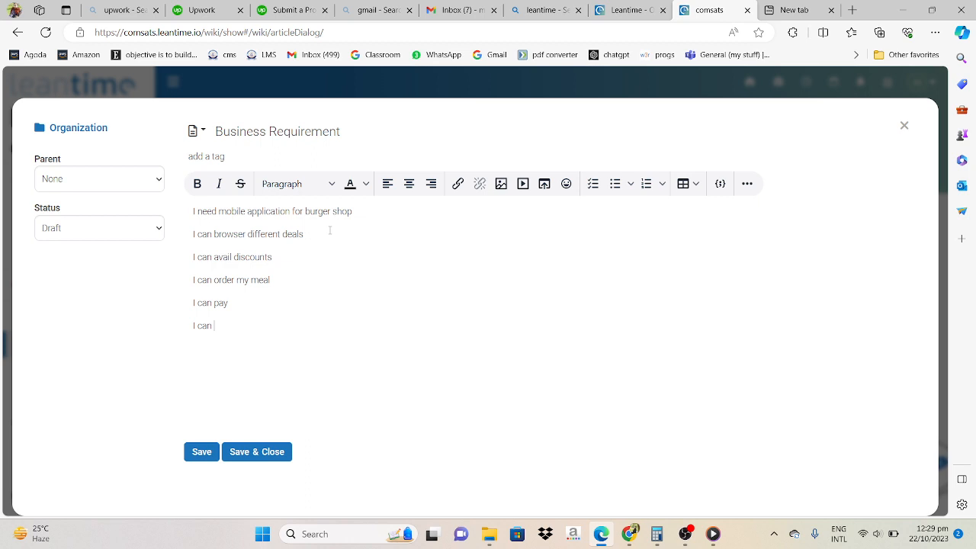
pyautogui.write('mark my favourite meal')
pyautogui.click(198, 452)
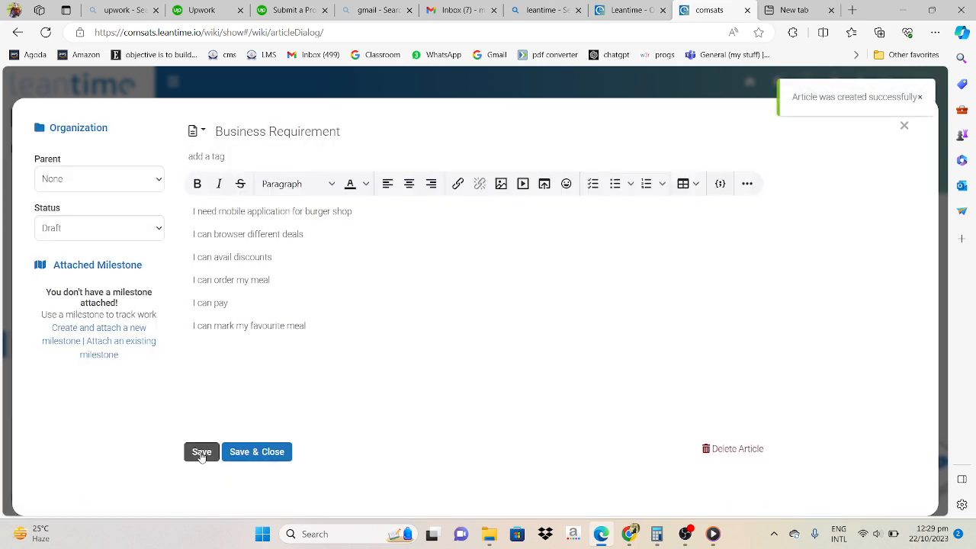
pyautogui.click(202, 452)
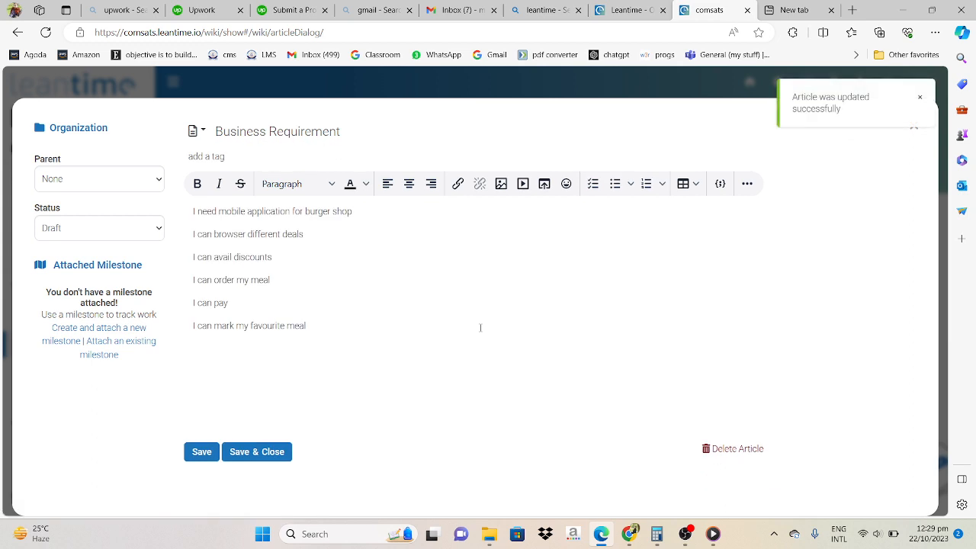
pyautogui.click(921, 100)
pyautogui.click(912, 126)
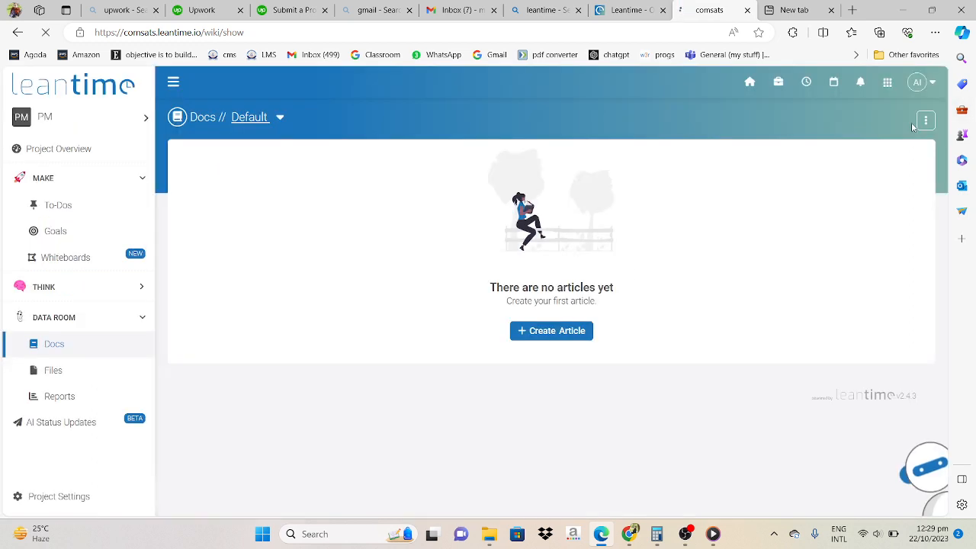
# Step: Open the project's to-dos and view them as a Kanban board and as a list
pyautogui.click(67, 204)
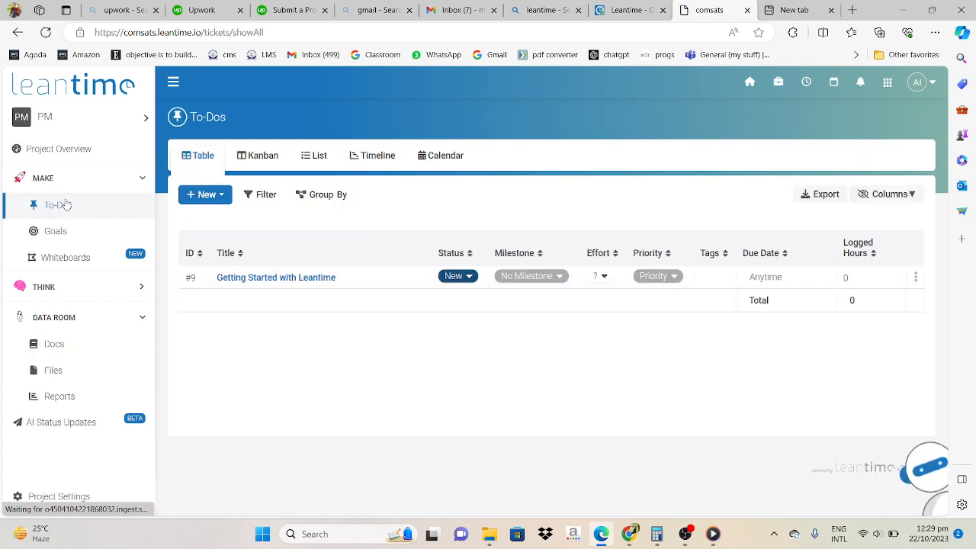
pyautogui.click(260, 157)
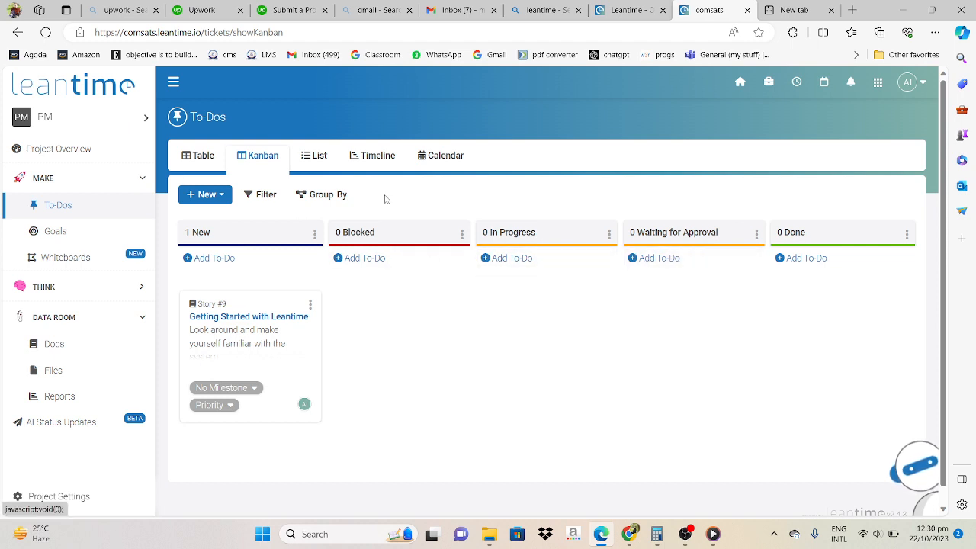
pyautogui.click(320, 162)
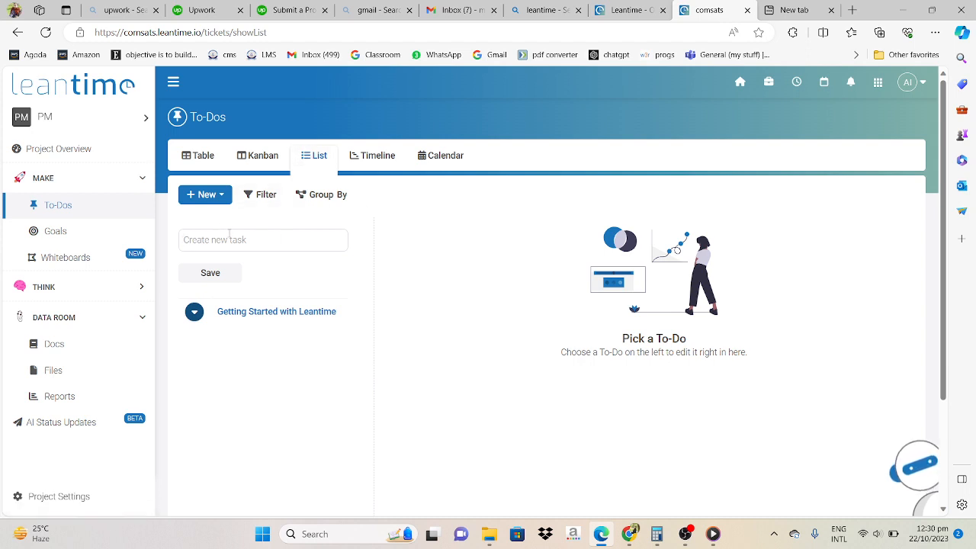
# Step: Add a new task named "Registration of Users" to the to-do list and save it
pyautogui.press('capslock')
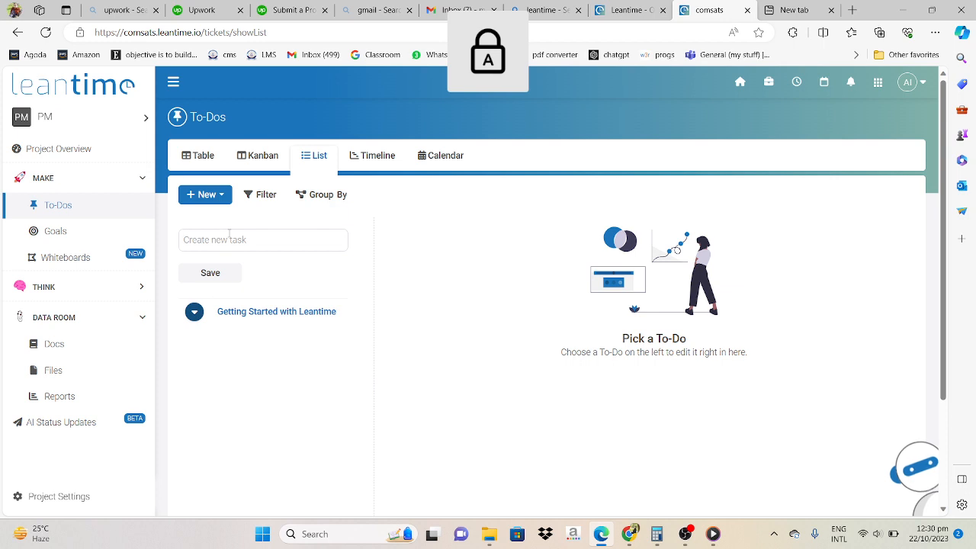
pyautogui.write('R')
pyautogui.press('capslock')
pyautogui.write('eq')
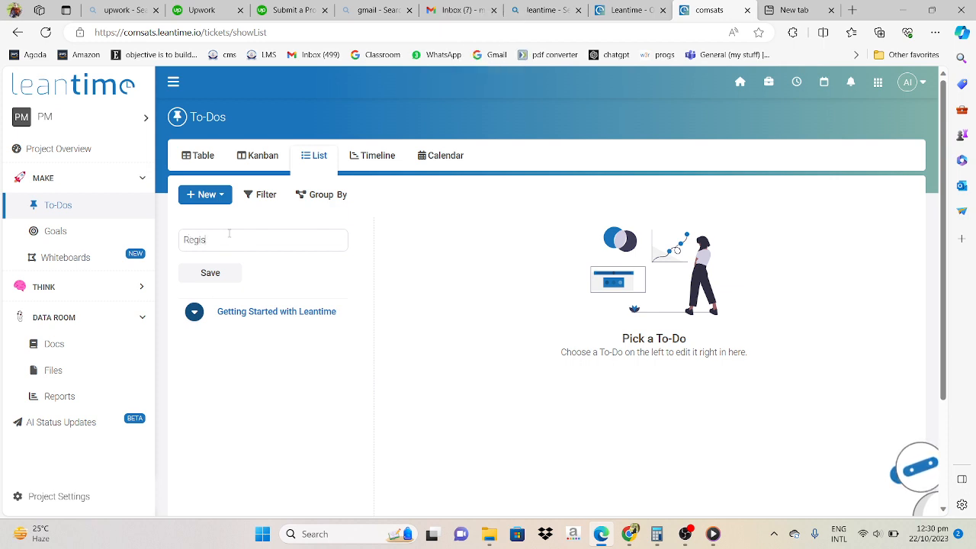
pyautogui.write('istraio')
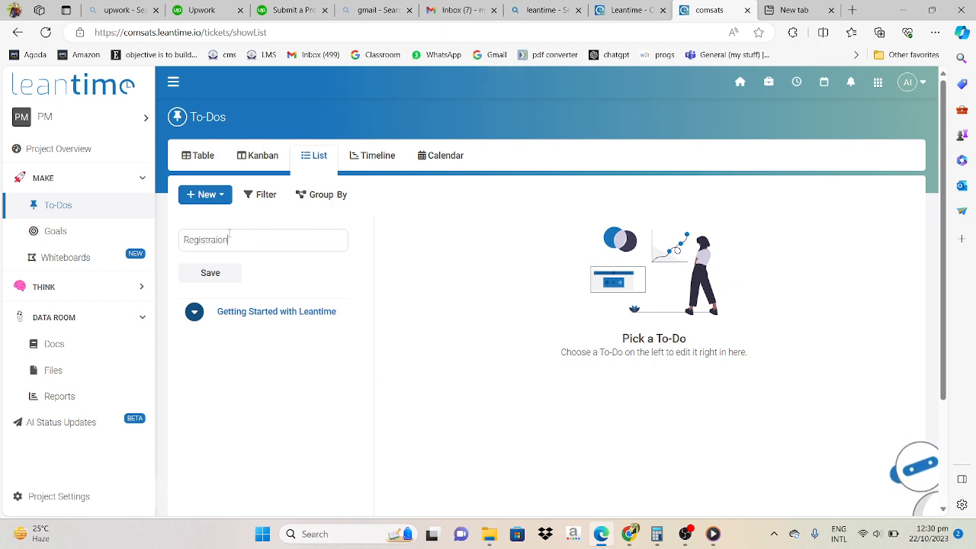
pyautogui.write('n of')
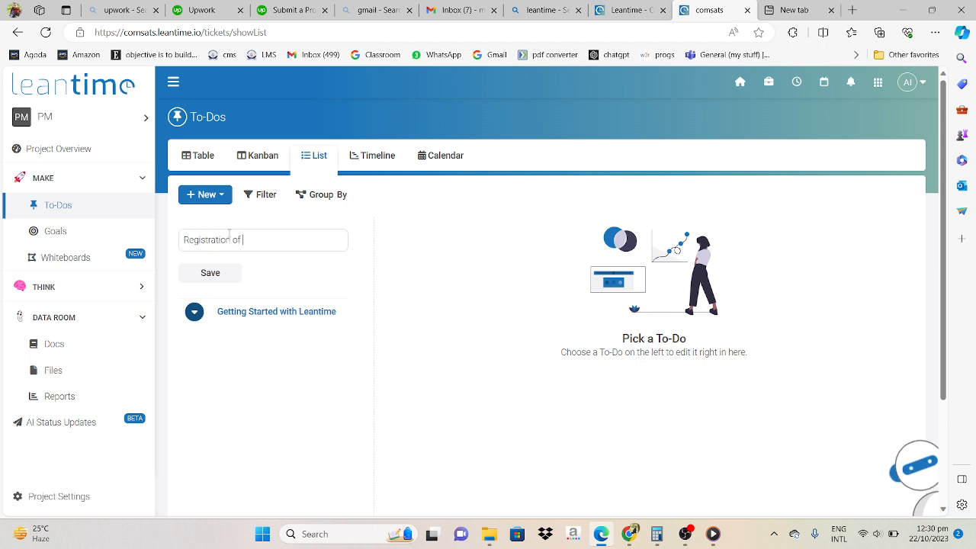
pyautogui.press('capslock')
pyautogui.write('U')
pyautogui.press('capslock')
pyautogui.write('sers')
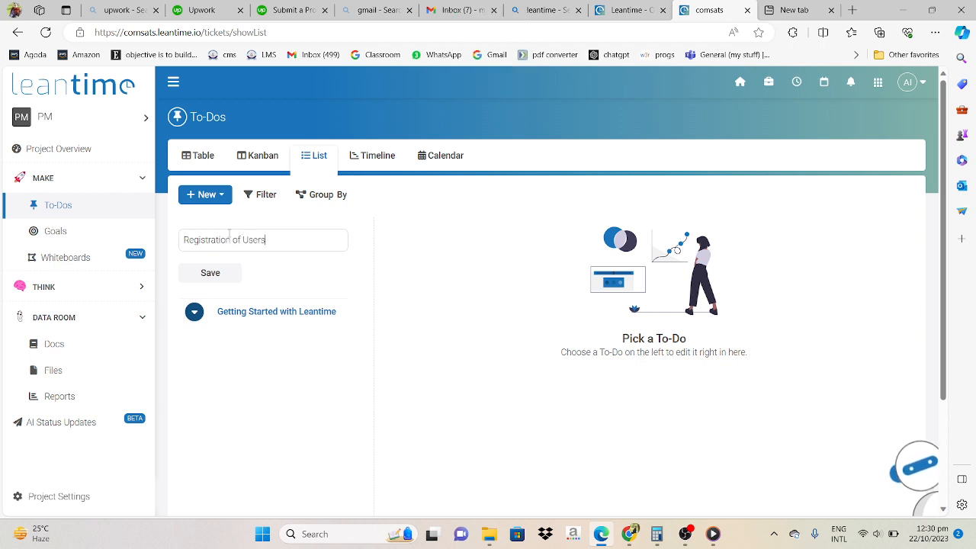
pyautogui.click(211, 281)
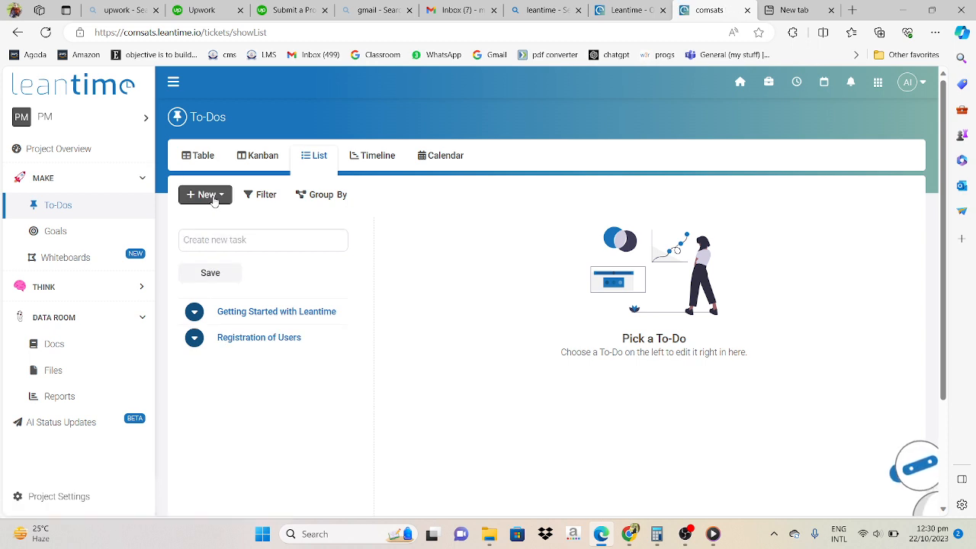
# Step: Create a new milestone titled "Registration of Users" with status New and save it
pyautogui.click(214, 200)
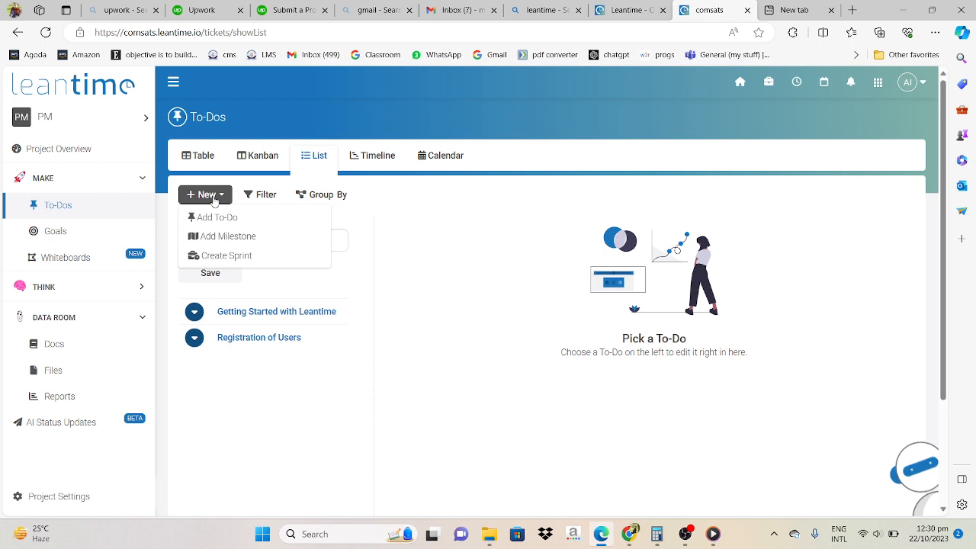
pyautogui.click(214, 200)
pyautogui.click(214, 200)
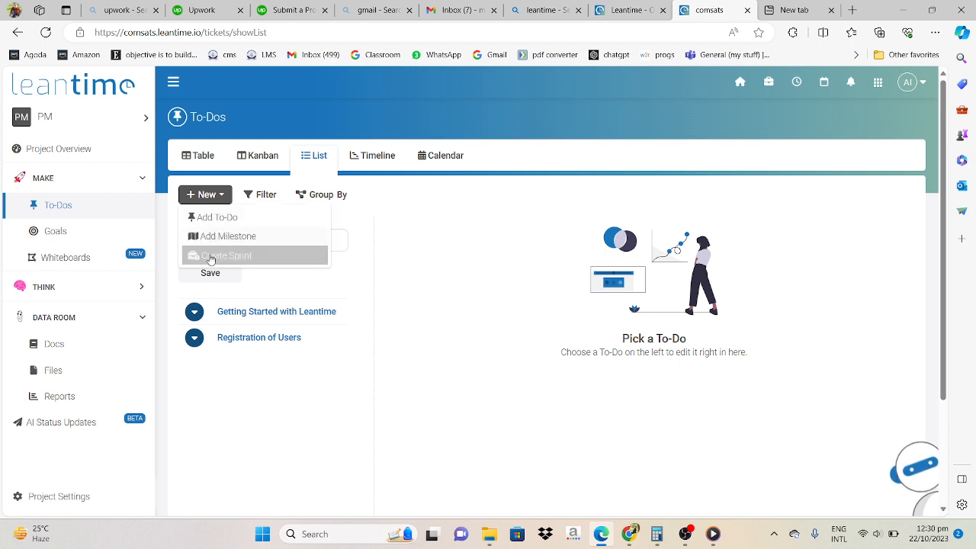
pyautogui.click(276, 239)
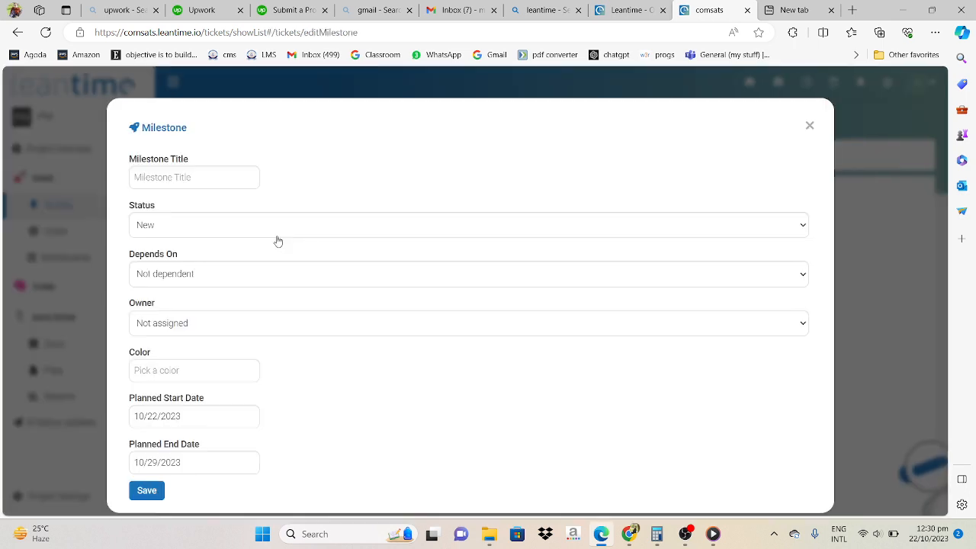
pyautogui.click(246, 227)
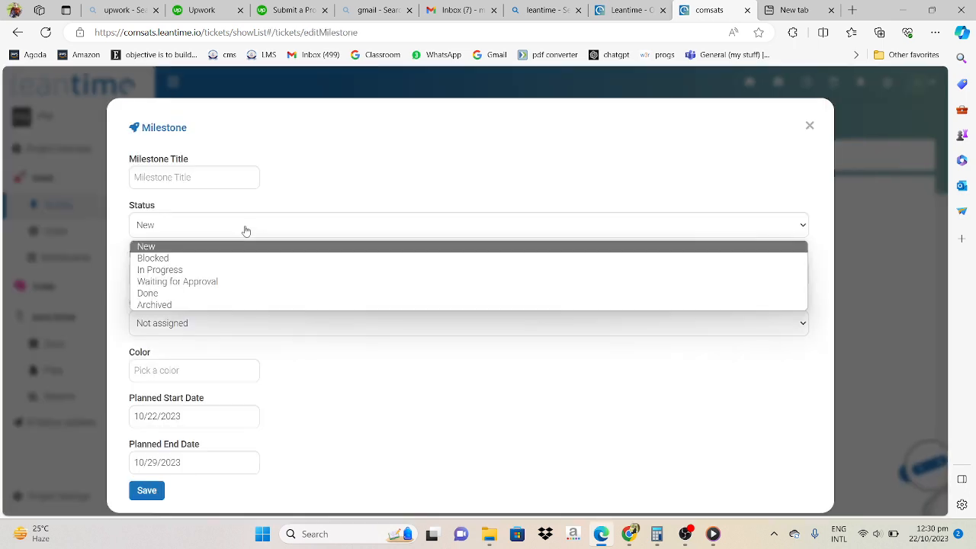
pyautogui.click(412, 224)
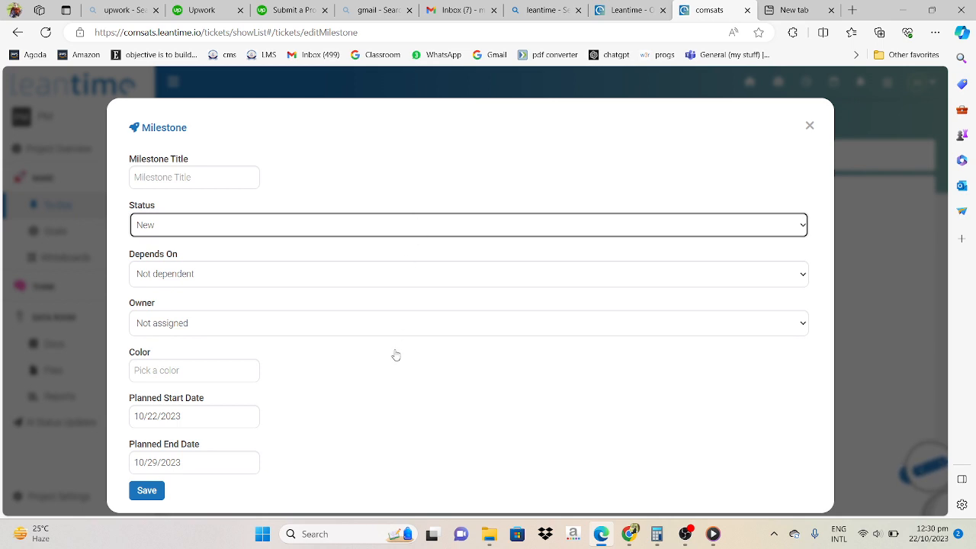
pyautogui.click(201, 177)
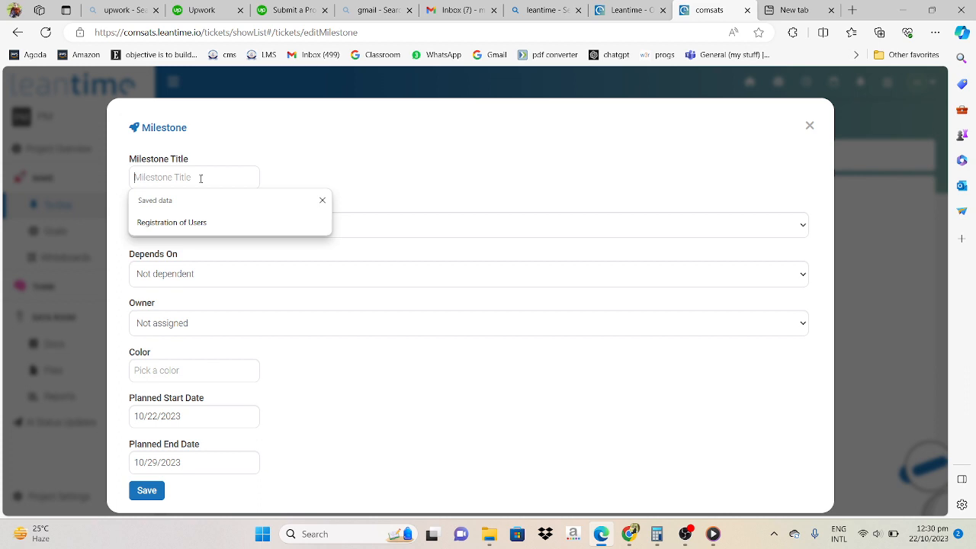
pyautogui.click(223, 229)
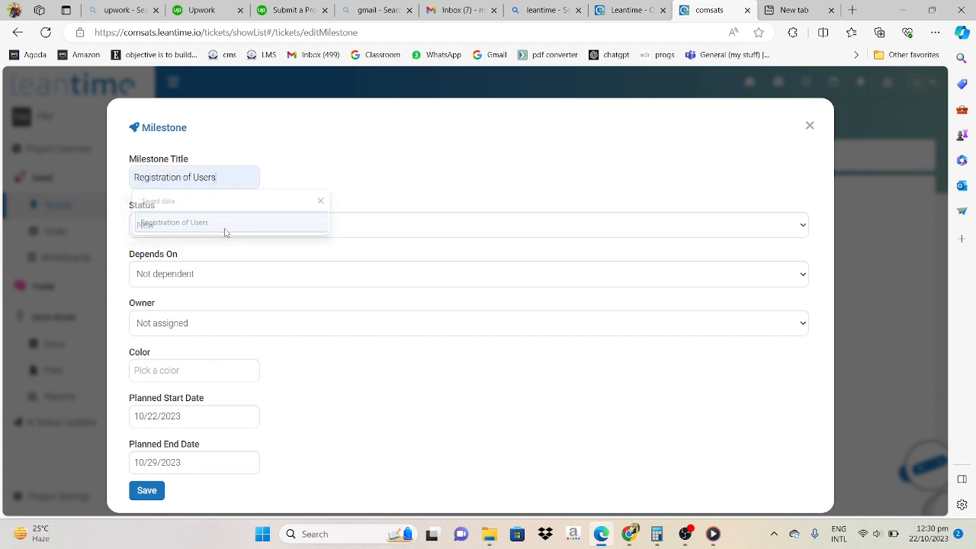
pyautogui.click(147, 494)
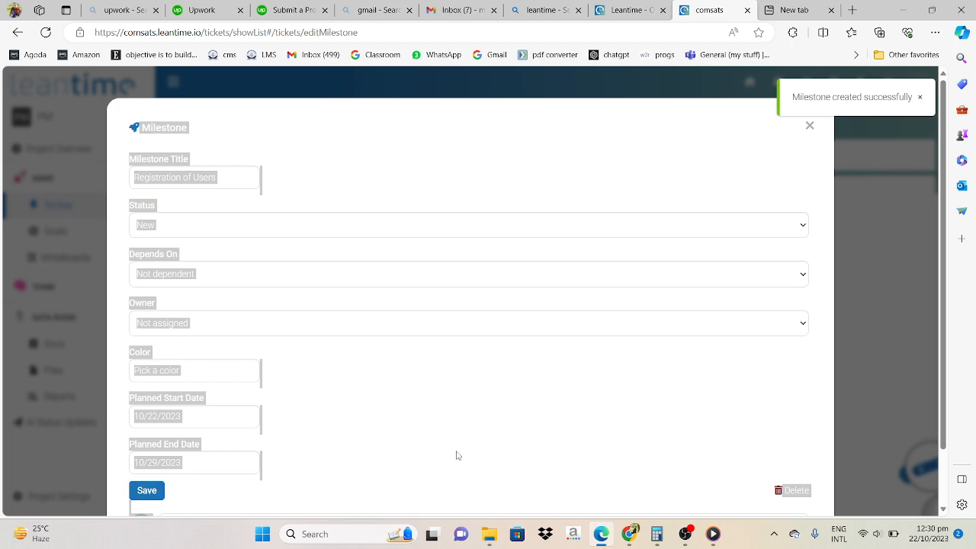
# Step: Save the "Registration of Users" milestone again, close it and return to the to-do list view
pyautogui.click(147, 490)
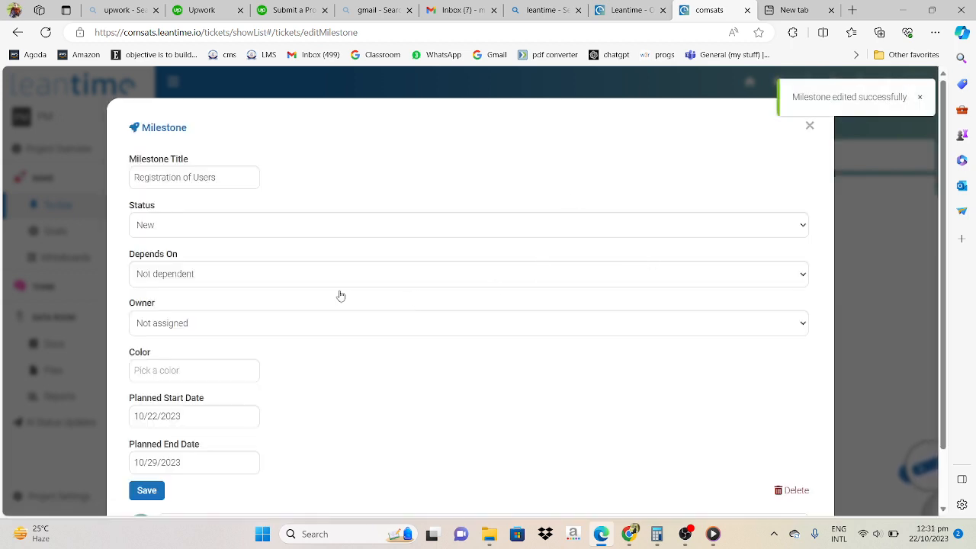
pyautogui.moveTo(942, 227); pyautogui.dragTo(959, 238)
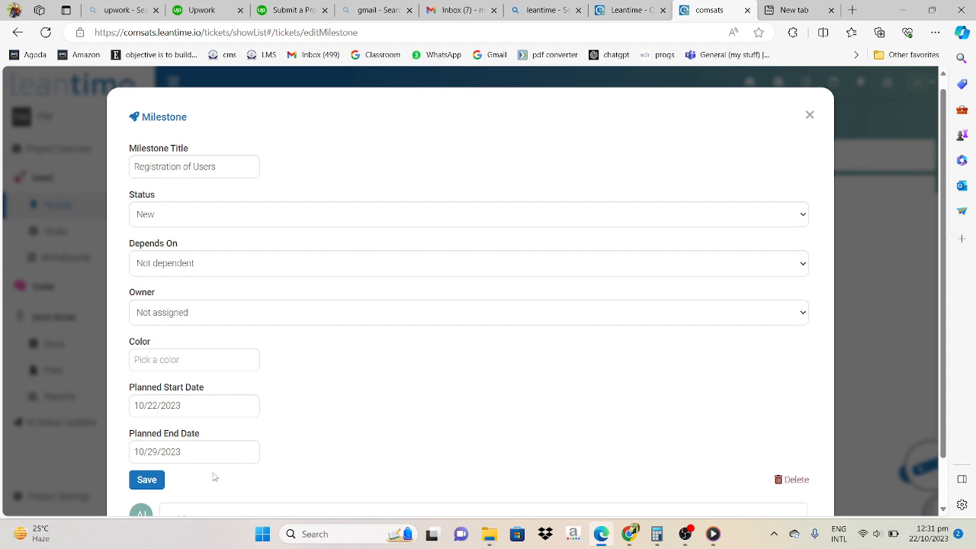
pyautogui.click(147, 481)
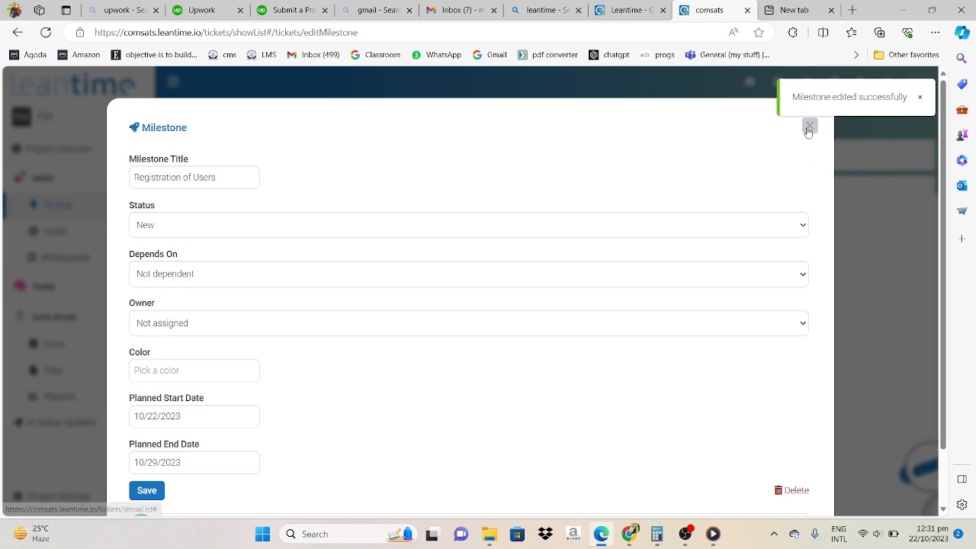
pyautogui.click(808, 128)
pyautogui.click(316, 158)
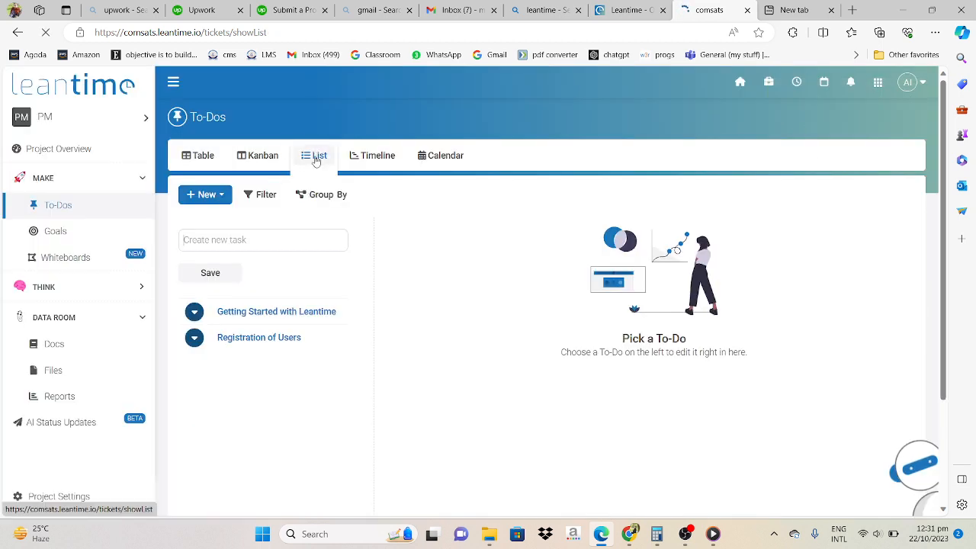
# Step: Create another milestone titled "Order Meal", save it and close its form
pyautogui.click(206, 195)
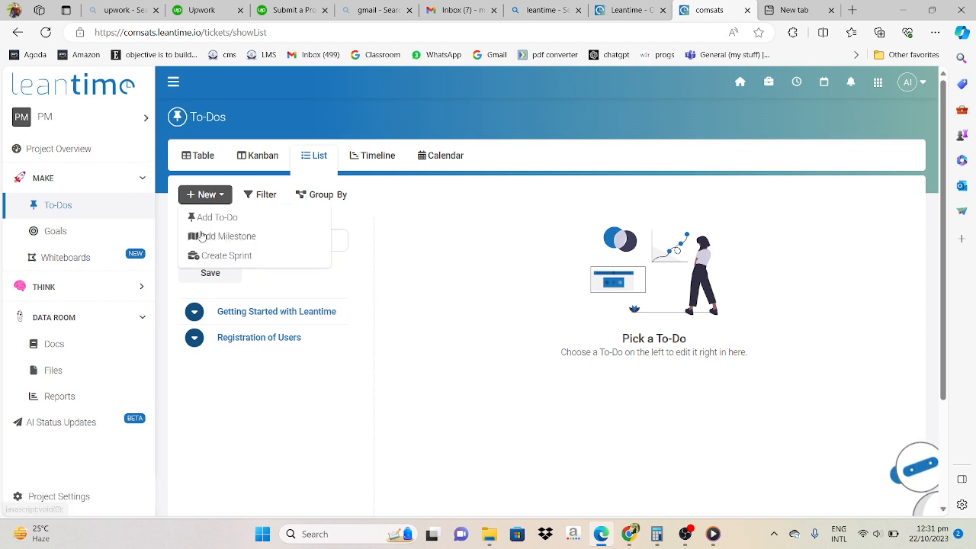
pyautogui.click(213, 237)
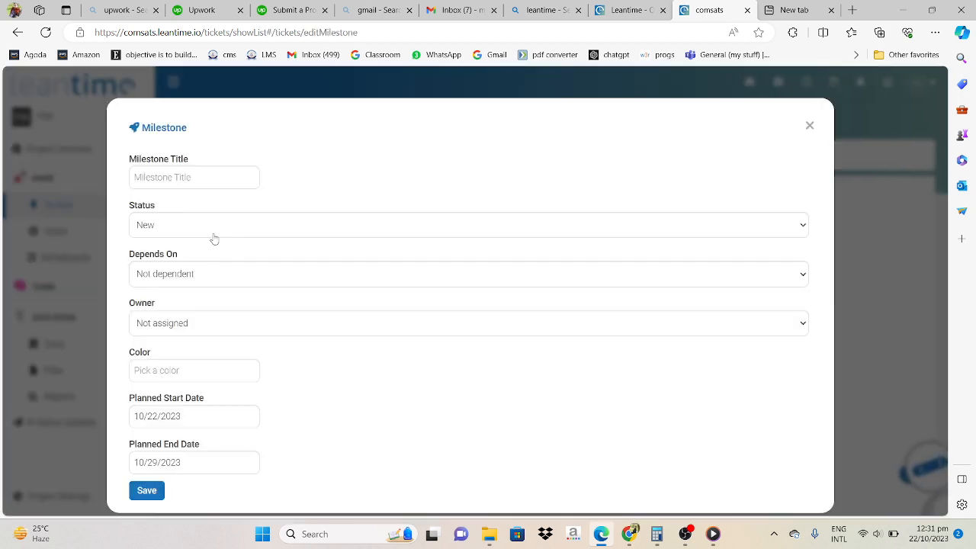
pyautogui.click(185, 174)
pyautogui.press('capslock')
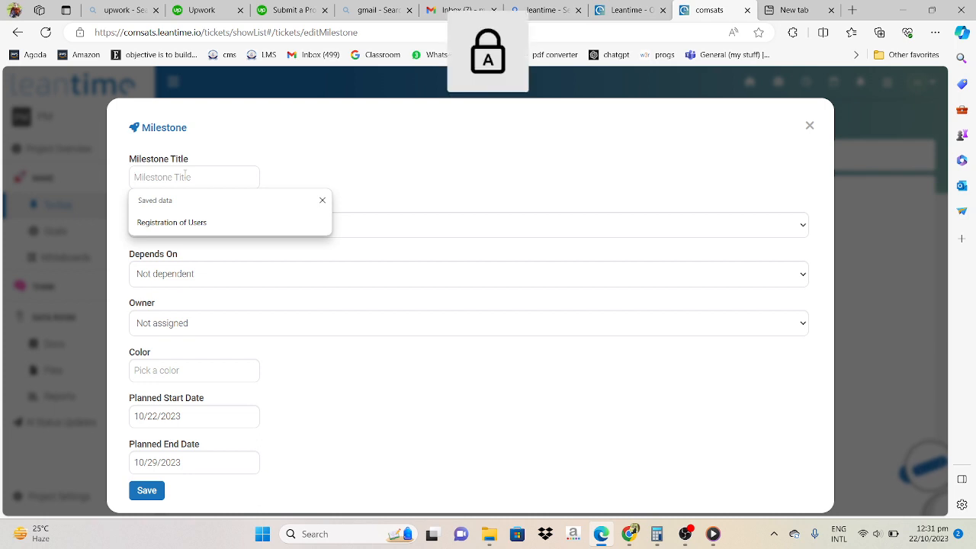
pyautogui.write('O')
pyautogui.press('capslock')
pyautogui.write('rder')
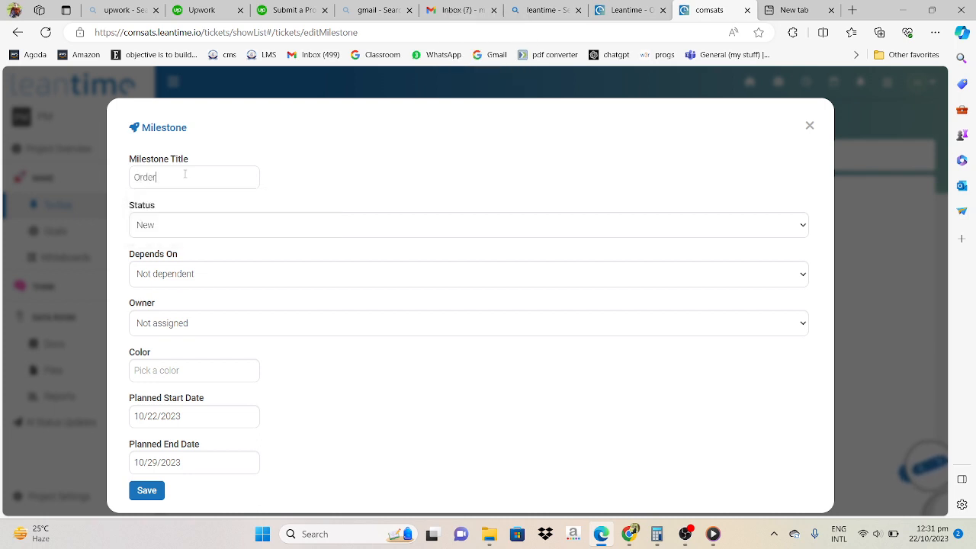
pyautogui.press('capslock')
pyautogui.write('M')
pyautogui.press('capslock')
pyautogui.write('eal')
pyautogui.click(148, 492)
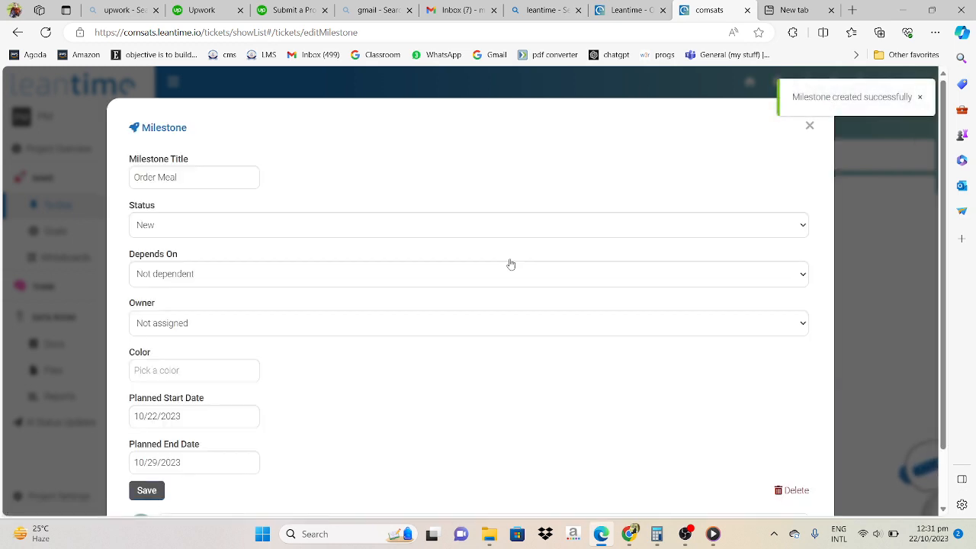
pyautogui.click(809, 125)
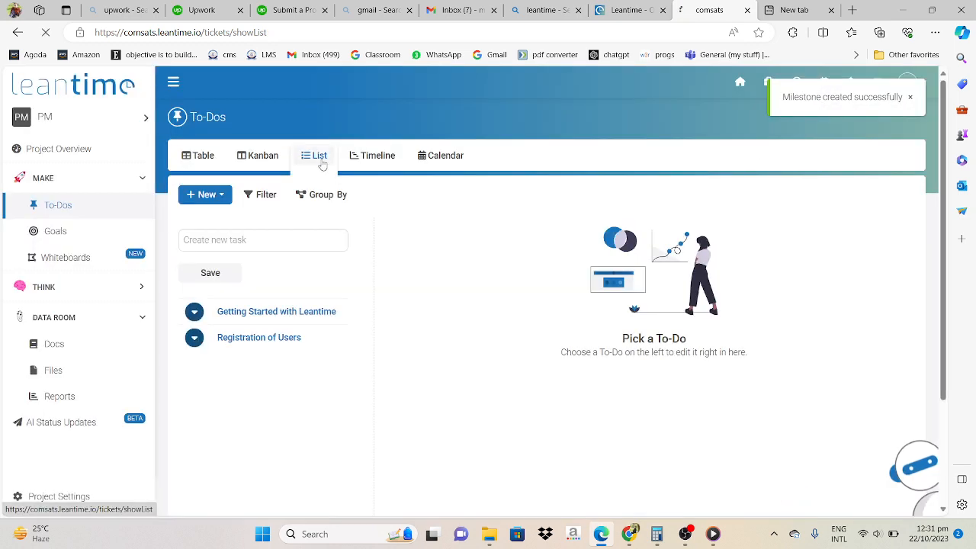
# Step: Start a third milestone and title it "Payment Module"
pyautogui.click(208, 196)
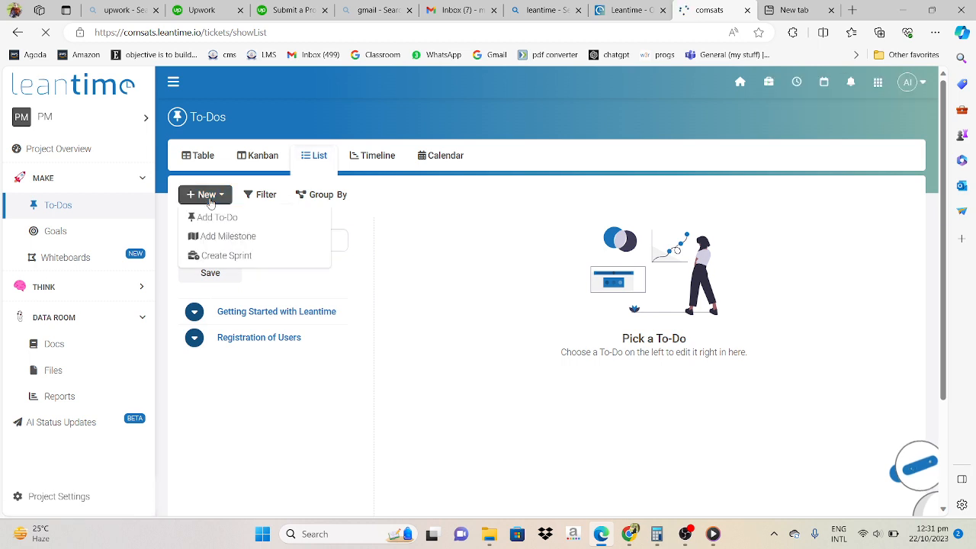
pyautogui.click(233, 238)
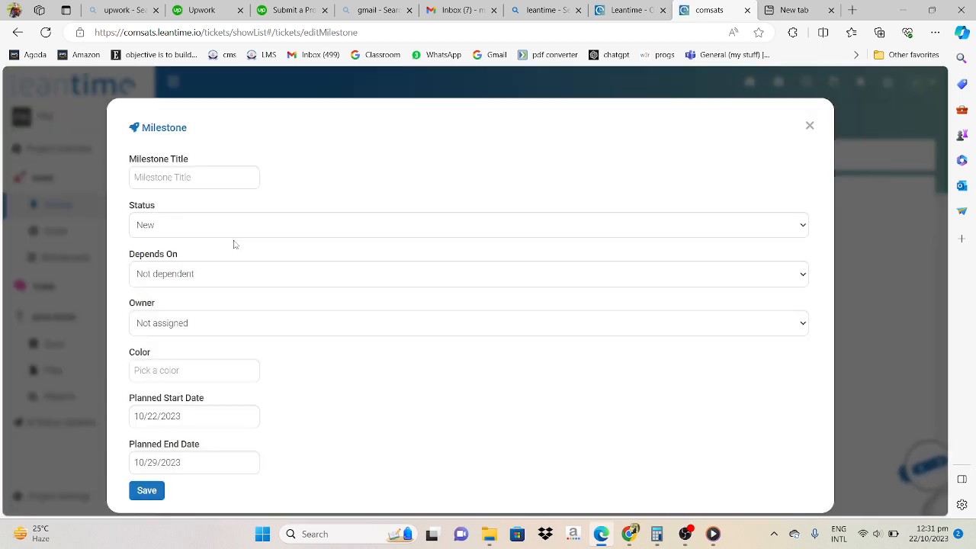
pyautogui.click(224, 176)
pyautogui.press('capslock')
pyautogui.write('P')
pyautogui.press('capslock')
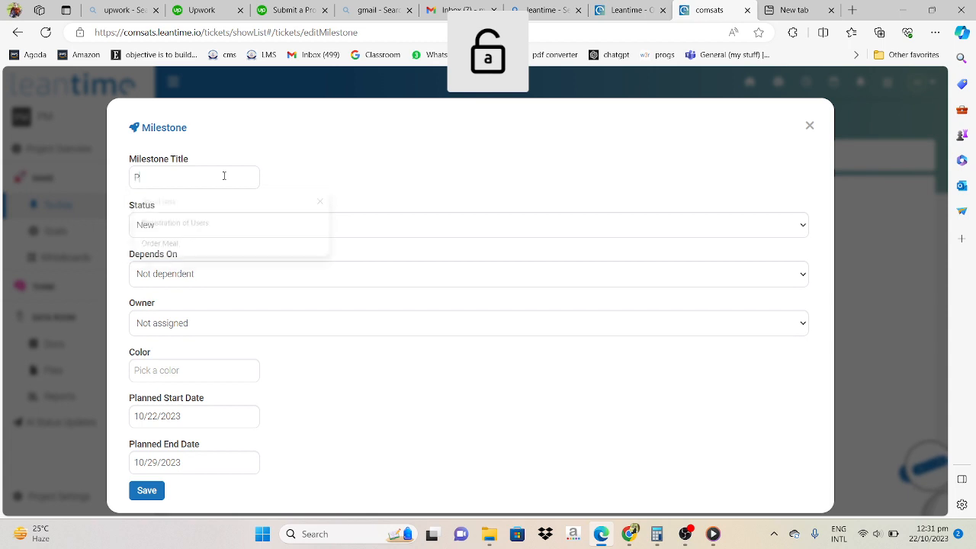
pyautogui.write('ayment')
pyautogui.press('capslock')
pyautogui.write('M')
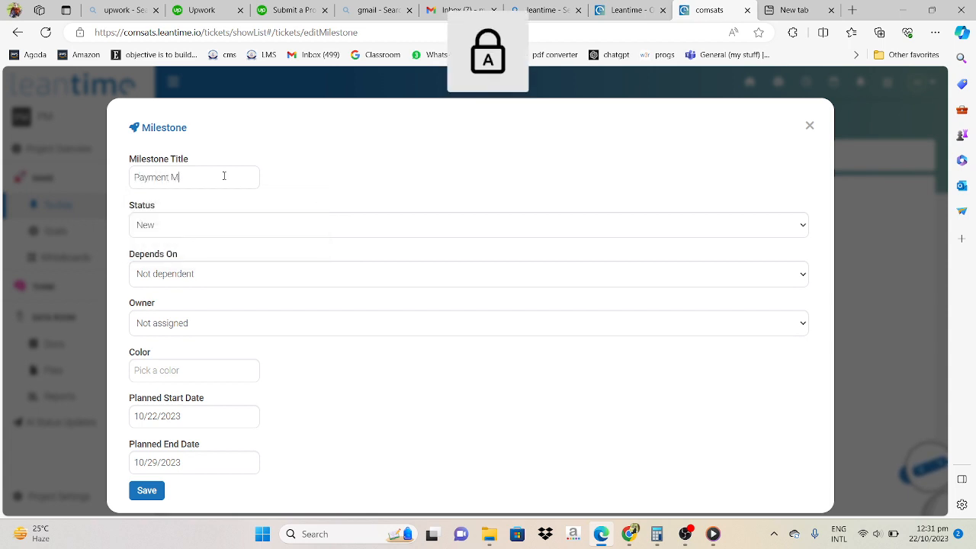
pyautogui.press('capslock')
pyautogui.write('odule')
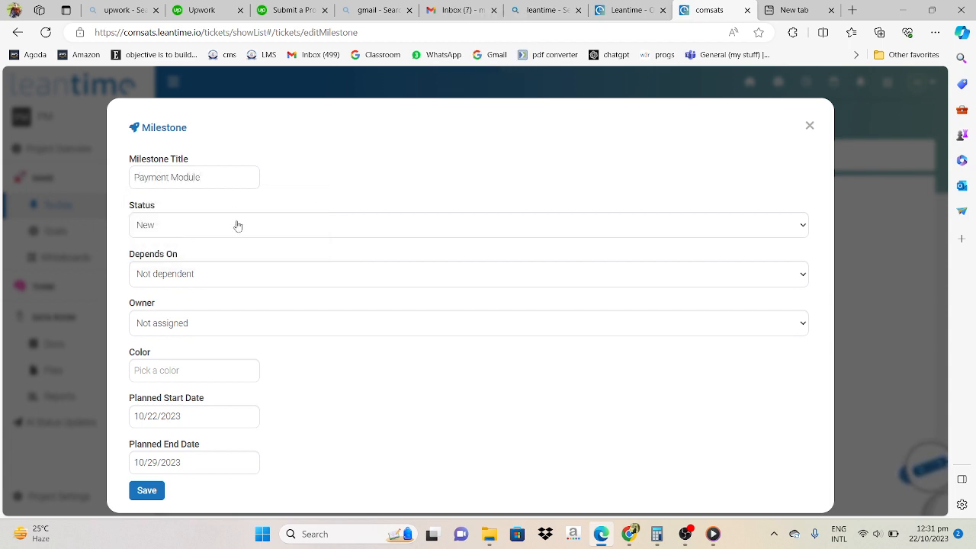
# Step: Make the Payment Module milestone depend on Order Meal, give it the dark green color #4B7811, then save and close it
pyautogui.click(232, 284)
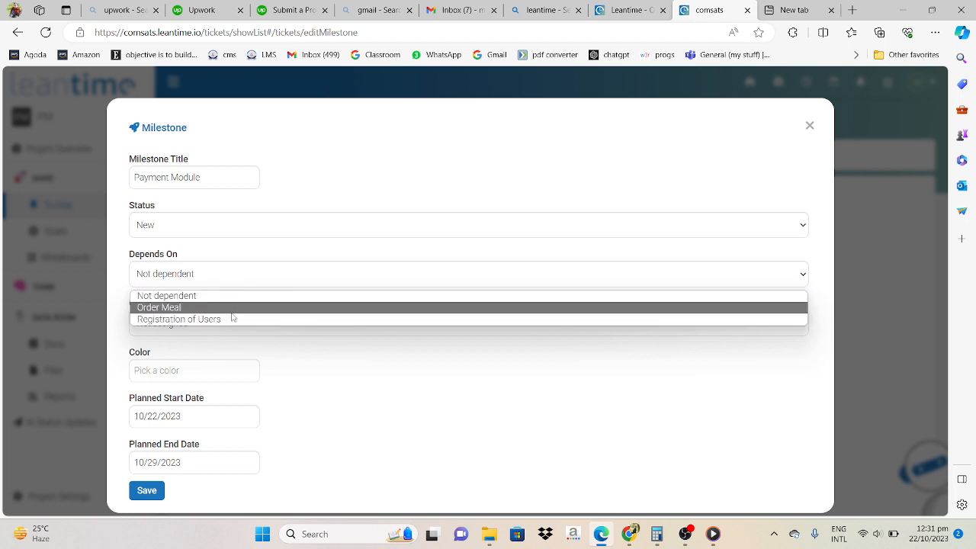
pyautogui.click(188, 308)
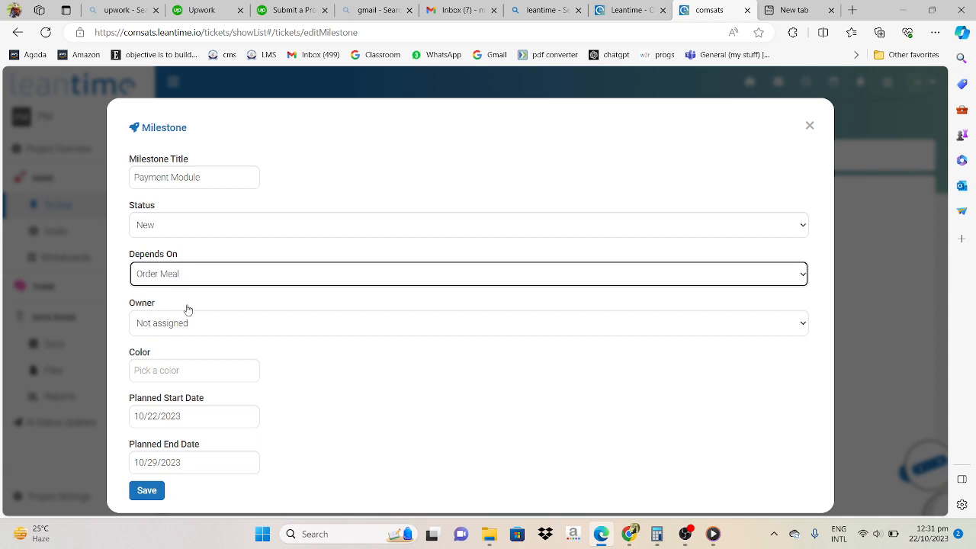
pyautogui.click(217, 370)
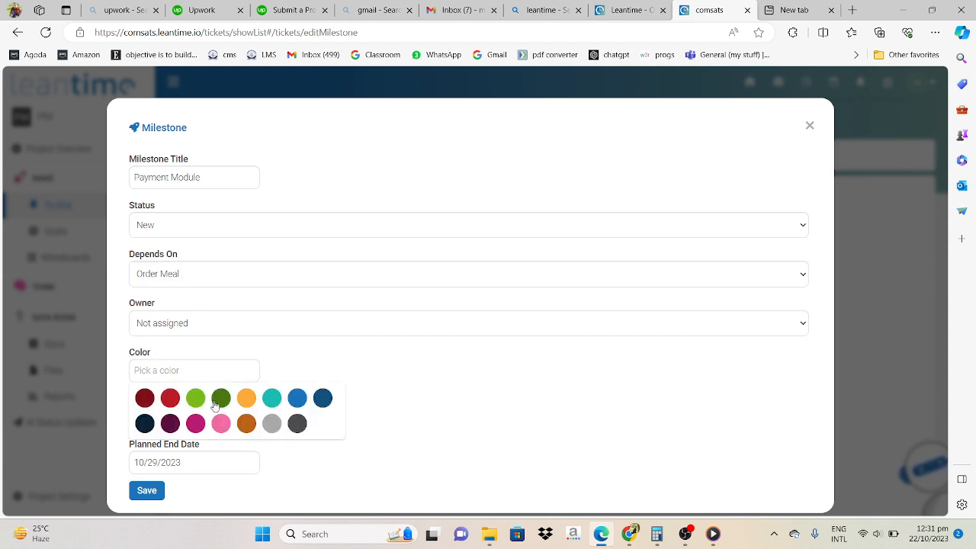
pyautogui.click(220, 398)
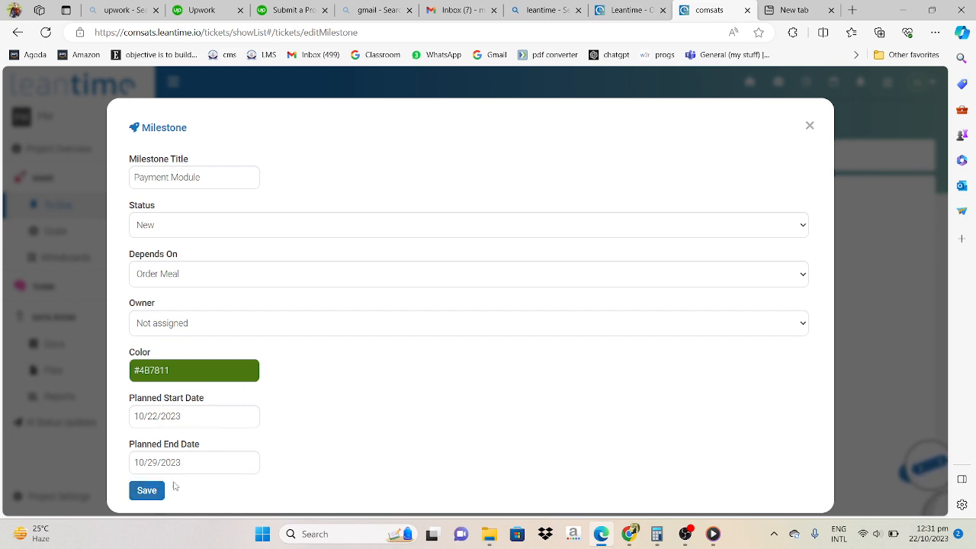
pyautogui.click(146, 490)
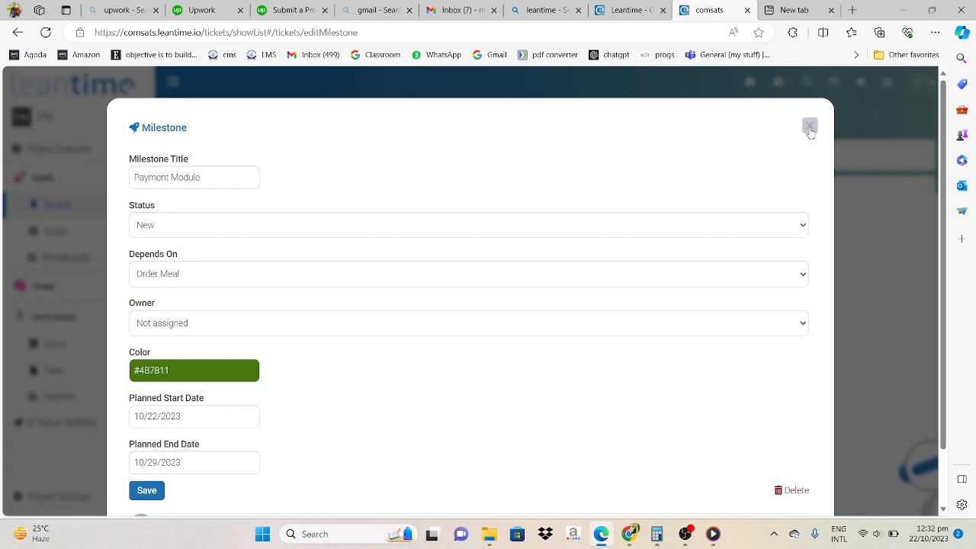
pyautogui.click(810, 128)
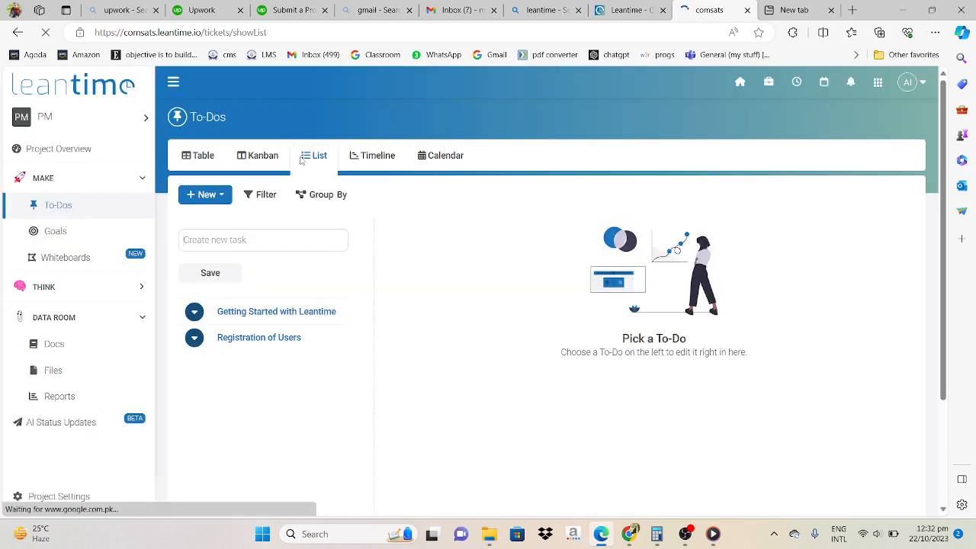
# Step: Start a new milestone and title it "Shipping method"
pyautogui.click(212, 194)
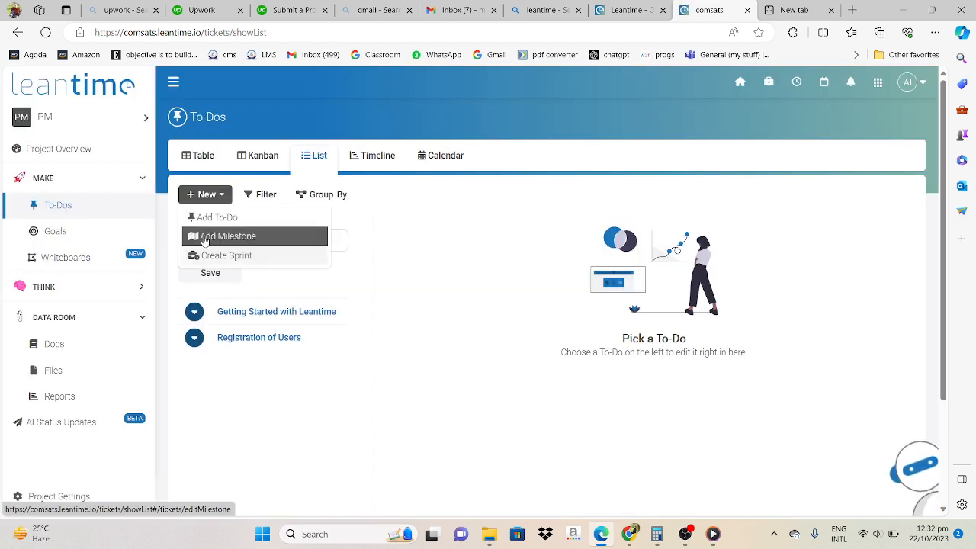
pyautogui.click(204, 238)
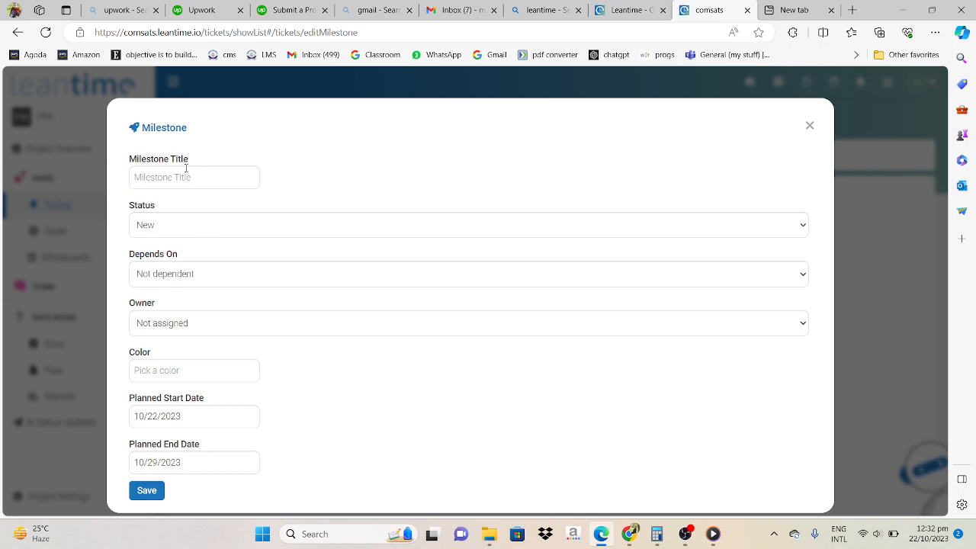
pyautogui.click(192, 178)
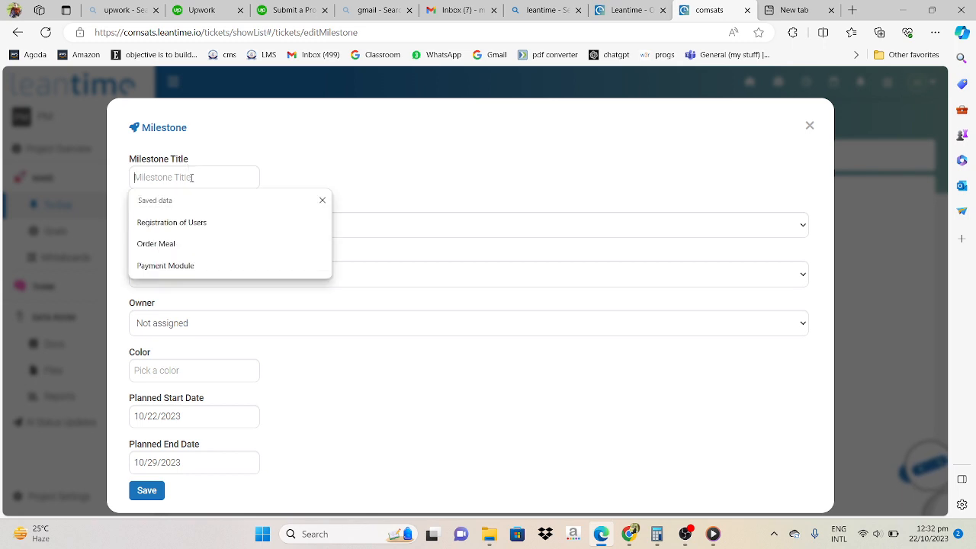
pyautogui.press('capslock')
pyautogui.write('S')
pyautogui.press('capslock')
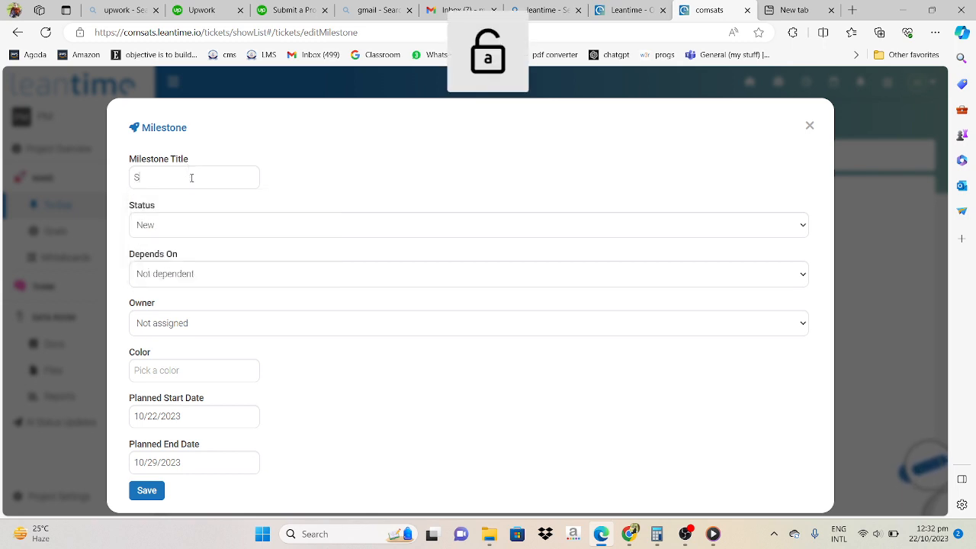
pyautogui.write('hipp')
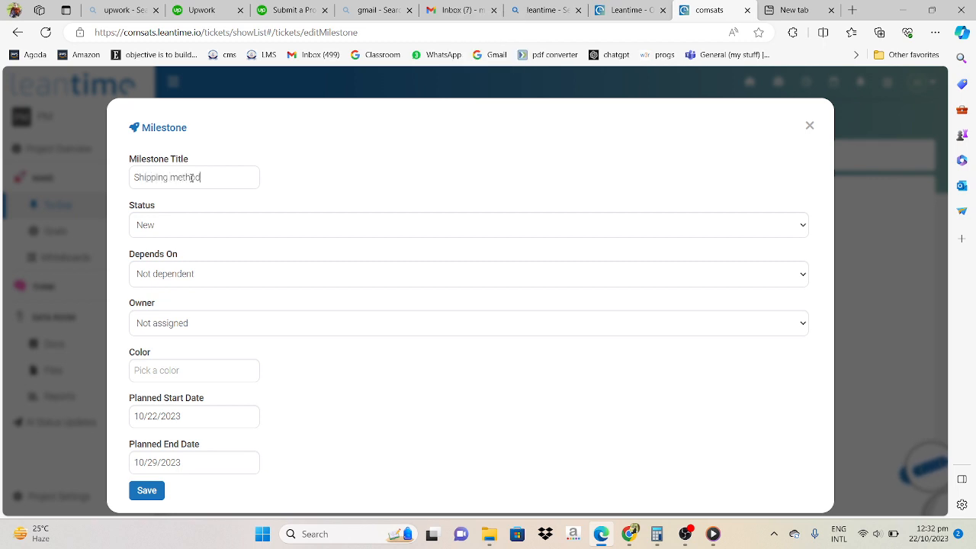
pyautogui.write('ing method')
# Step: Make the Shipping method milestone depend on Payment Module, give it the pink color #F26CA7, then save and close it
pyautogui.click(203, 275)
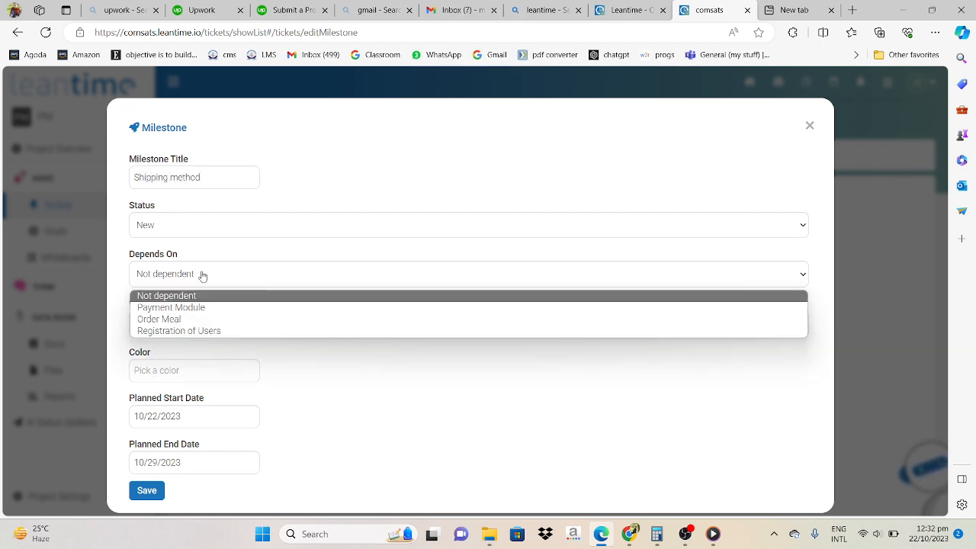
pyautogui.click(207, 319)
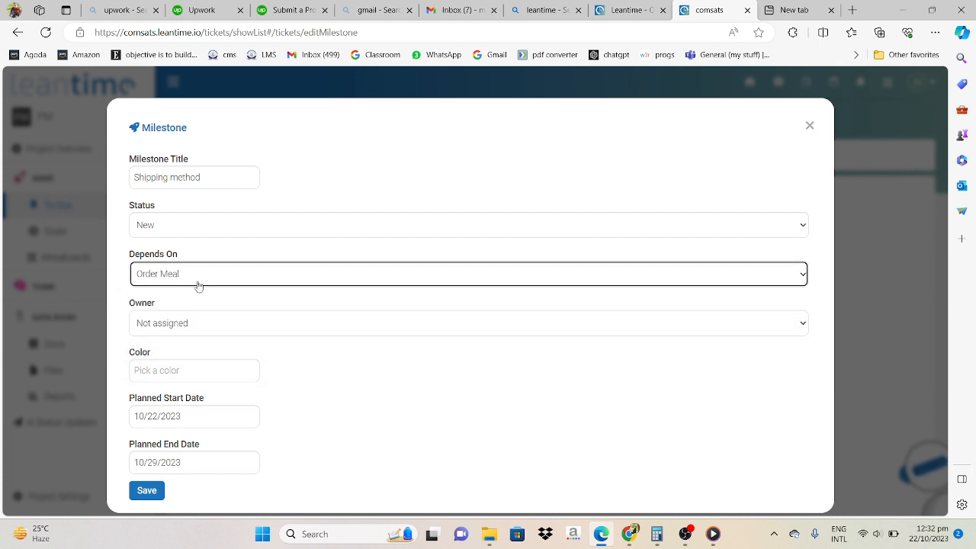
pyautogui.click(196, 284)
pyautogui.click(197, 309)
pyautogui.click(183, 365)
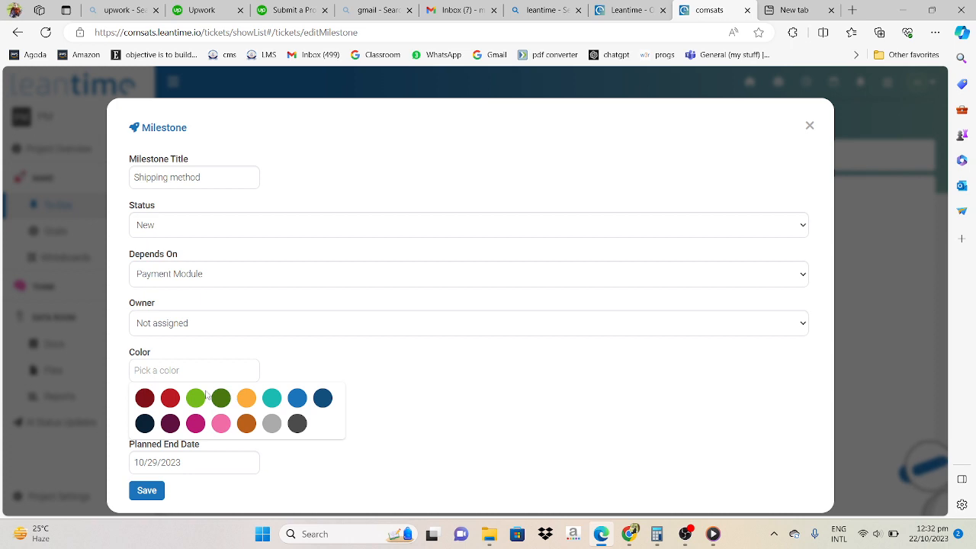
pyautogui.click(219, 427)
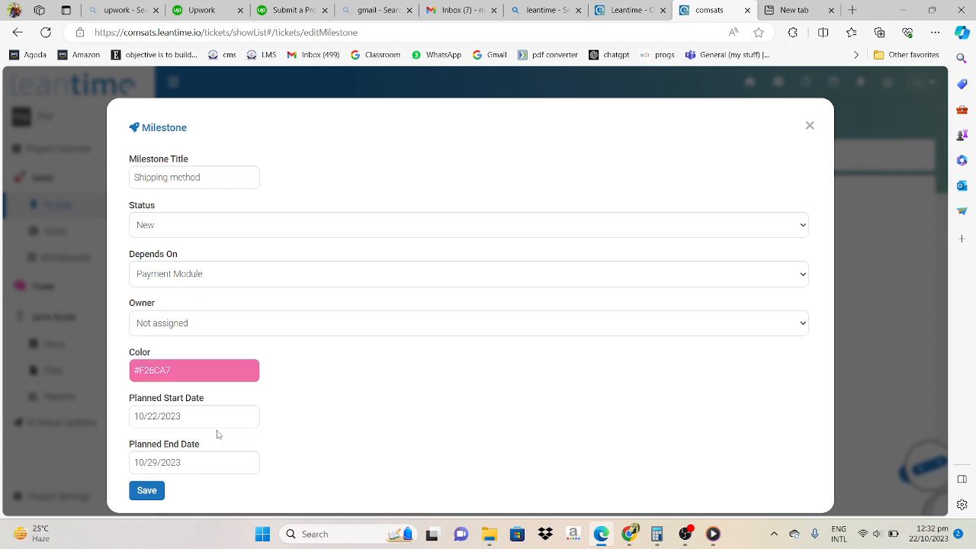
pyautogui.click(141, 490)
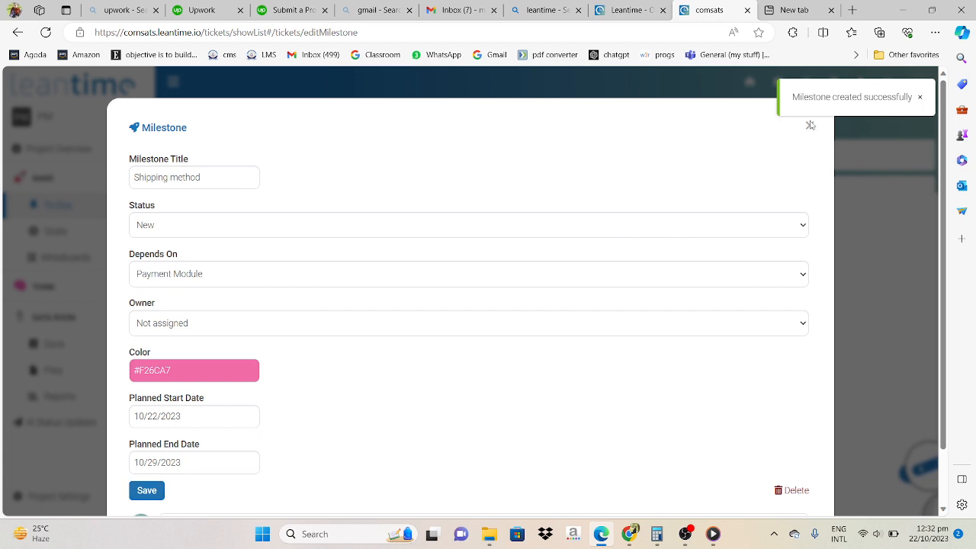
pyautogui.click(810, 124)
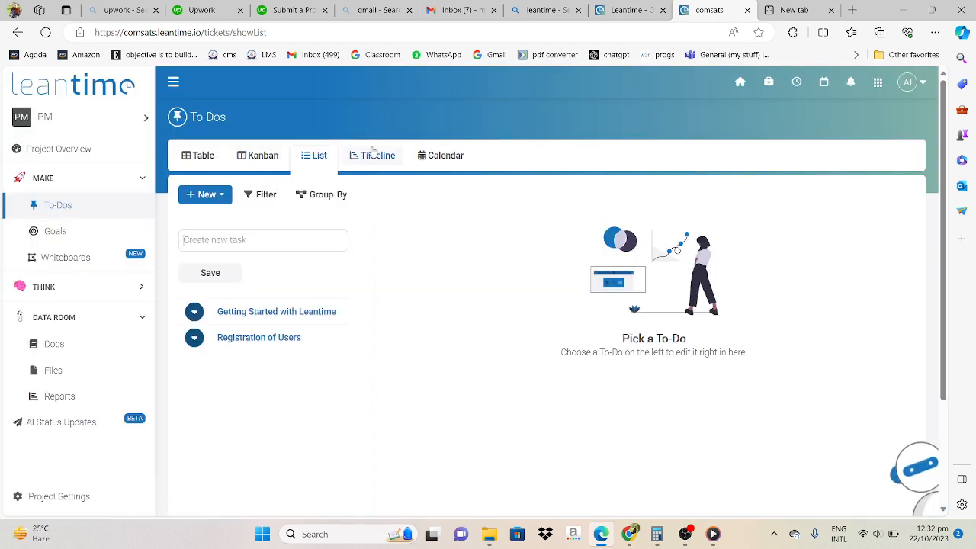
# Step: Create a new to-do titled "enter email" and save it
pyautogui.click(207, 196)
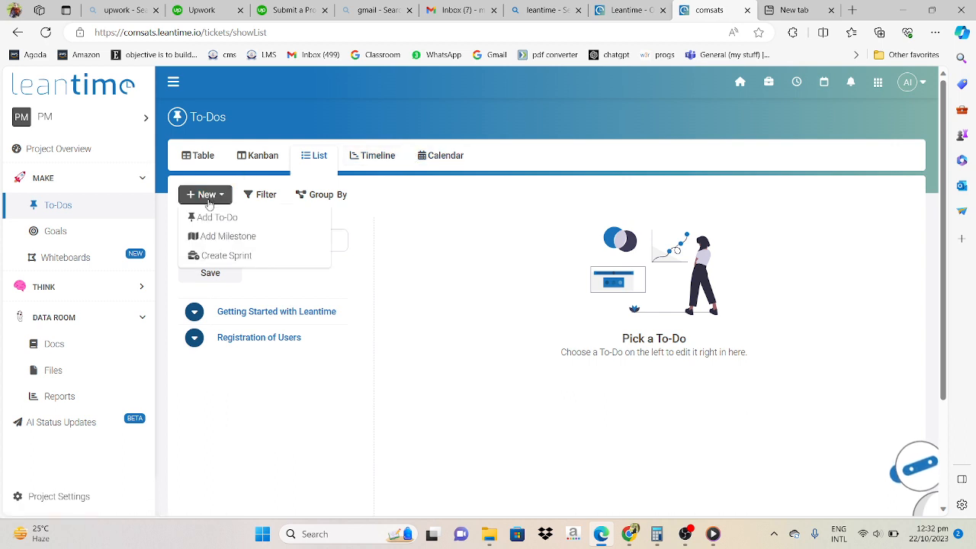
pyautogui.click(217, 219)
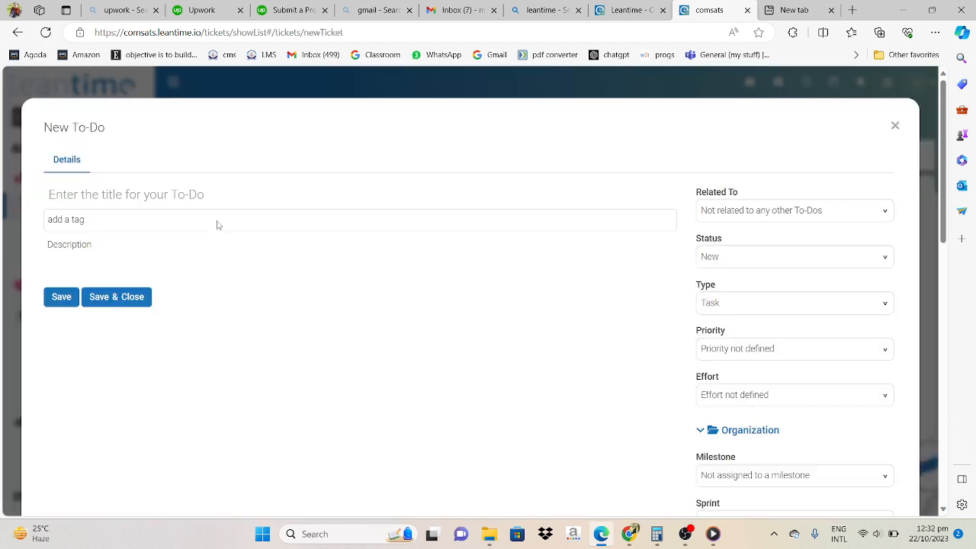
pyautogui.click(145, 194)
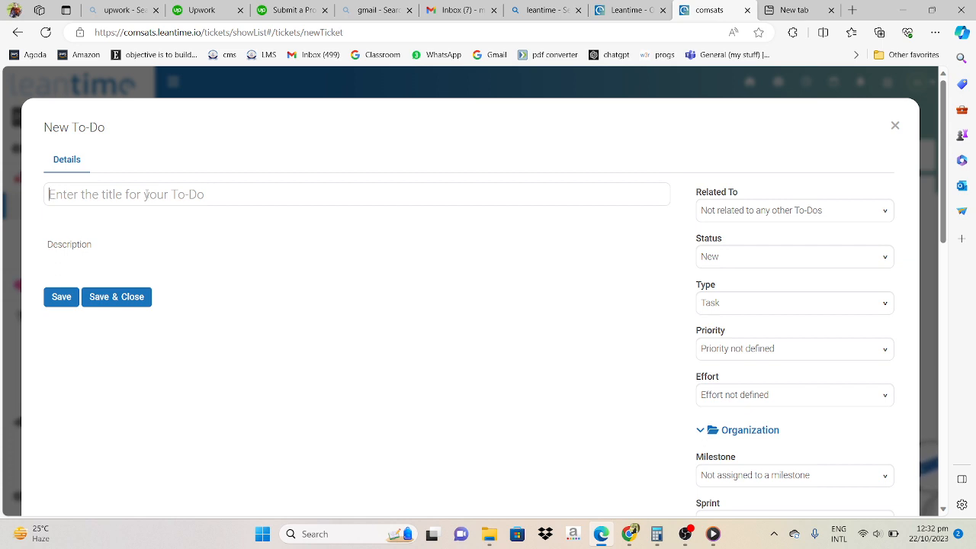
pyautogui.write('enter')
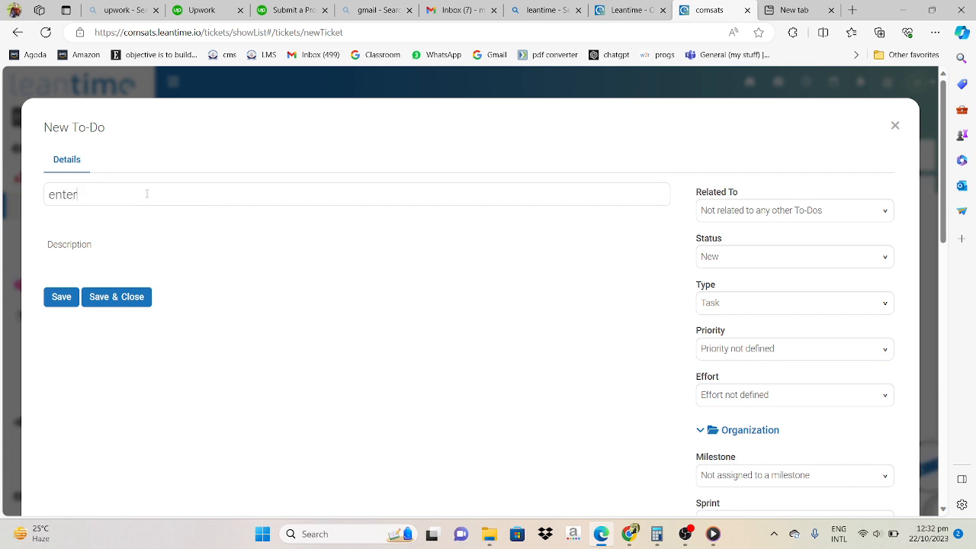
pyautogui.write(' email')
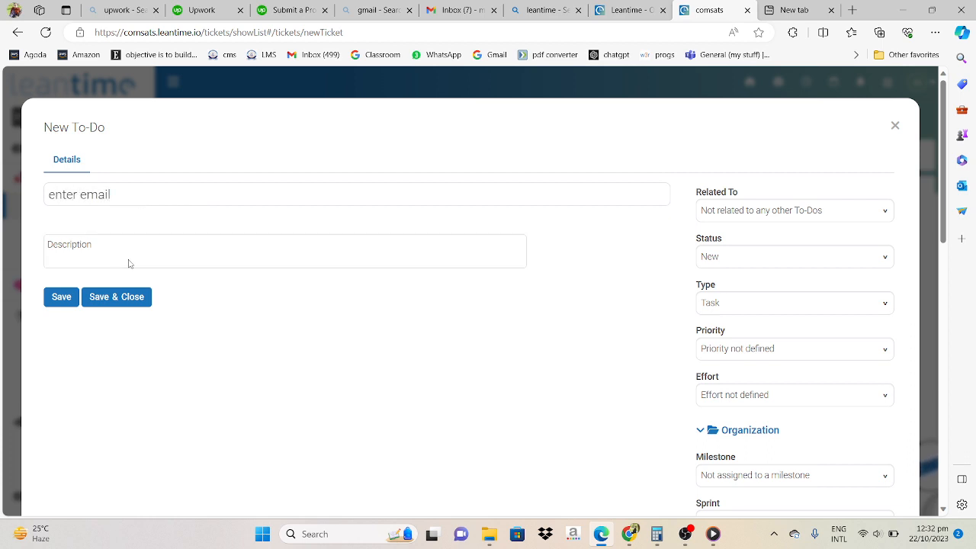
pyautogui.click(52, 299)
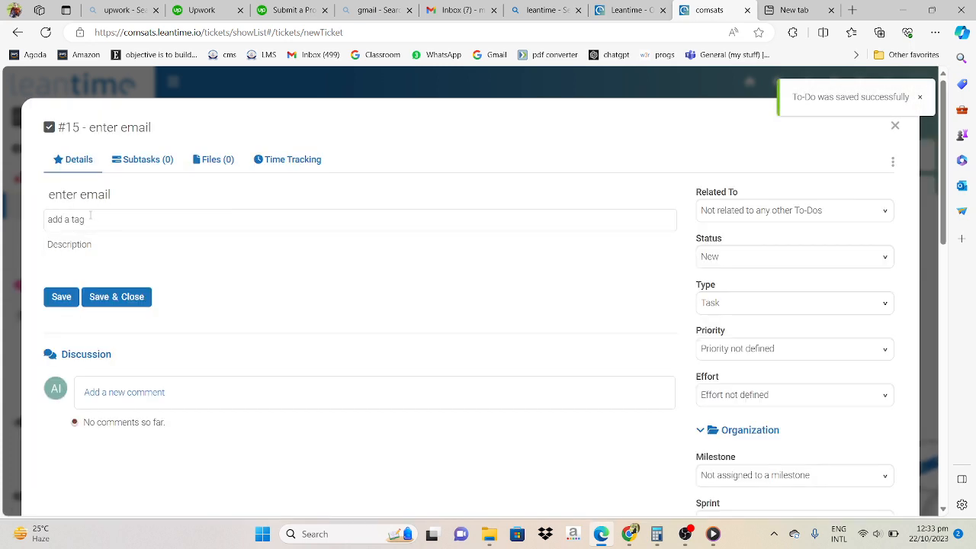
# Step: Add the description "user must be able to login by adding email" with a 100 emoji to the to-do and save it
pyautogui.click(96, 218)
pyautogui.click(89, 265)
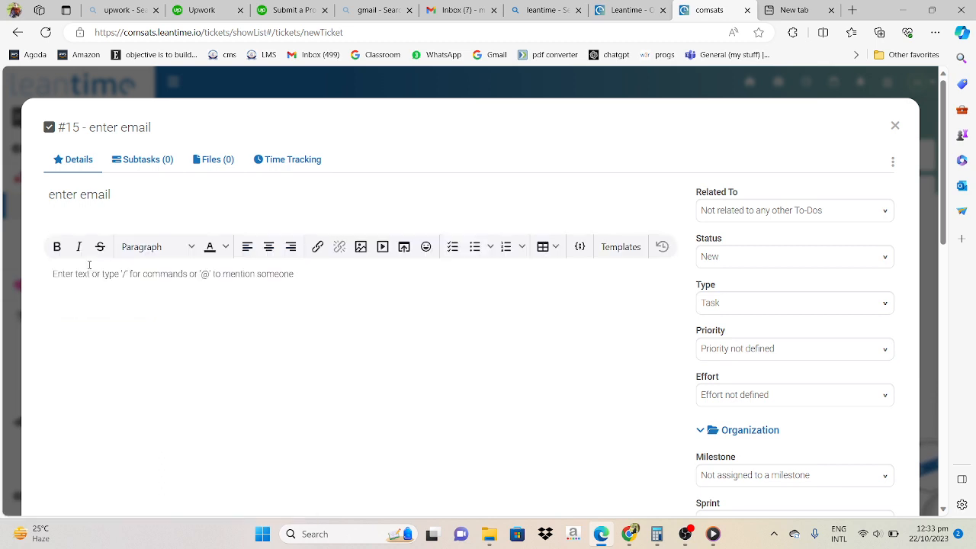
pyautogui.click(106, 279)
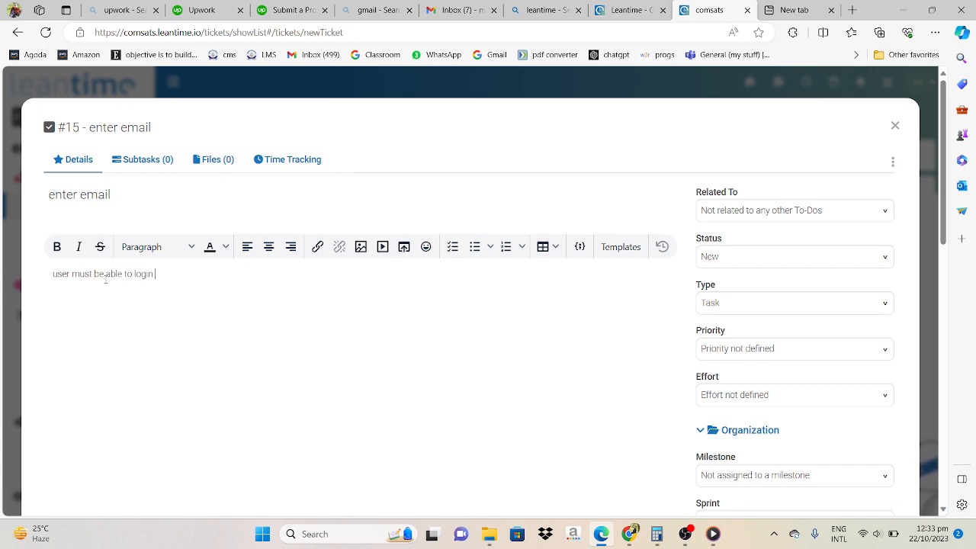
pyautogui.write('by adding email')
pyautogui.click(426, 246)
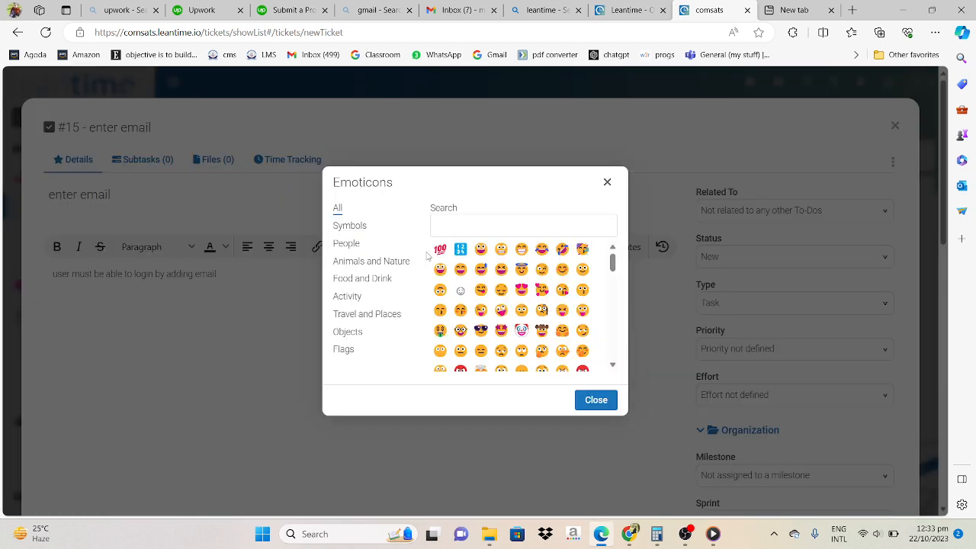
pyautogui.click(440, 249)
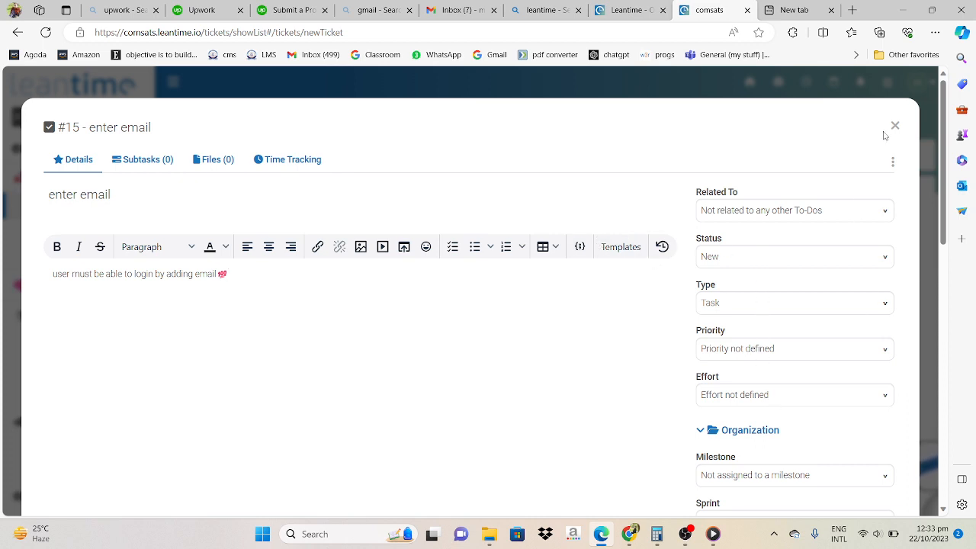
pyautogui.moveTo(945, 187); pyautogui.dragTo(952, 289)
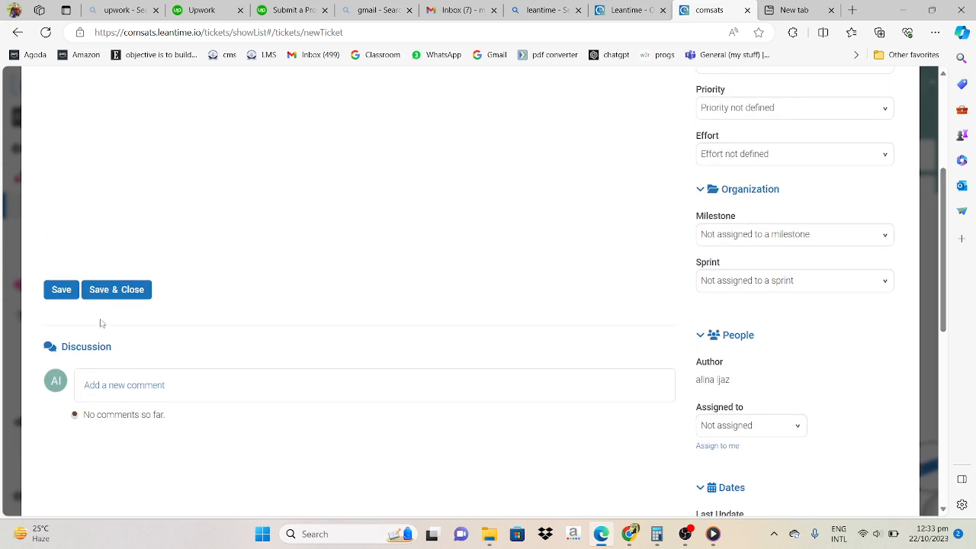
pyautogui.click(60, 286)
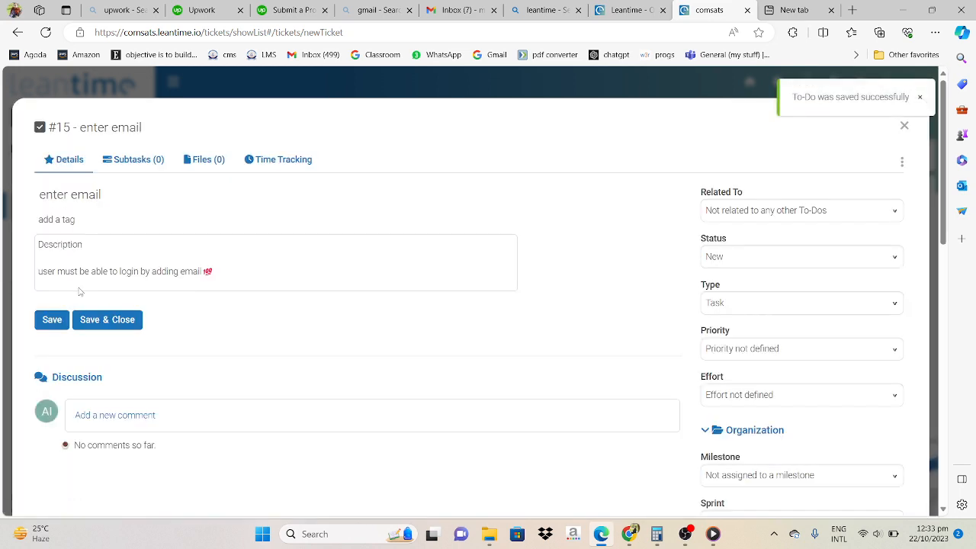
# Step: View the choices for relating the to-do to another one without choosing any, and close the to-do
pyautogui.click(766, 211)
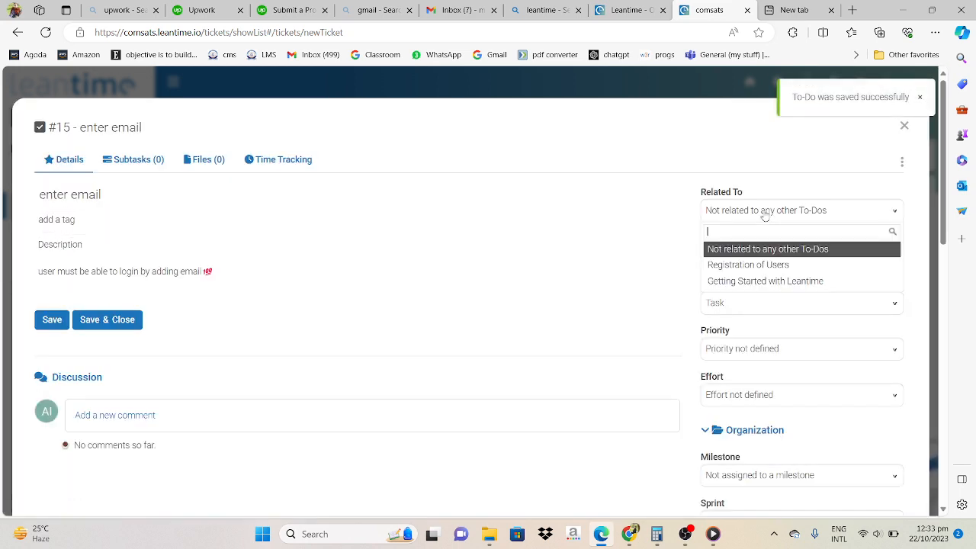
pyautogui.click(602, 283)
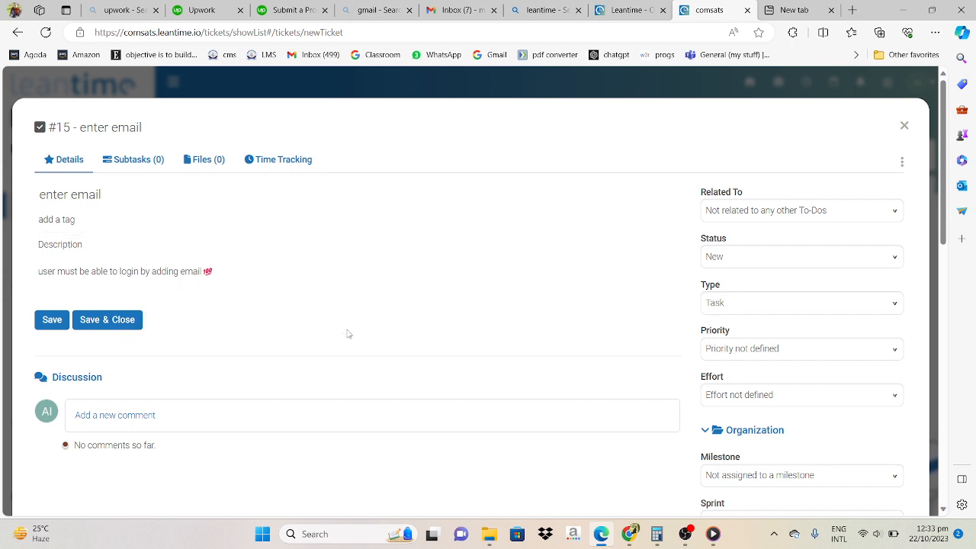
pyautogui.click(903, 128)
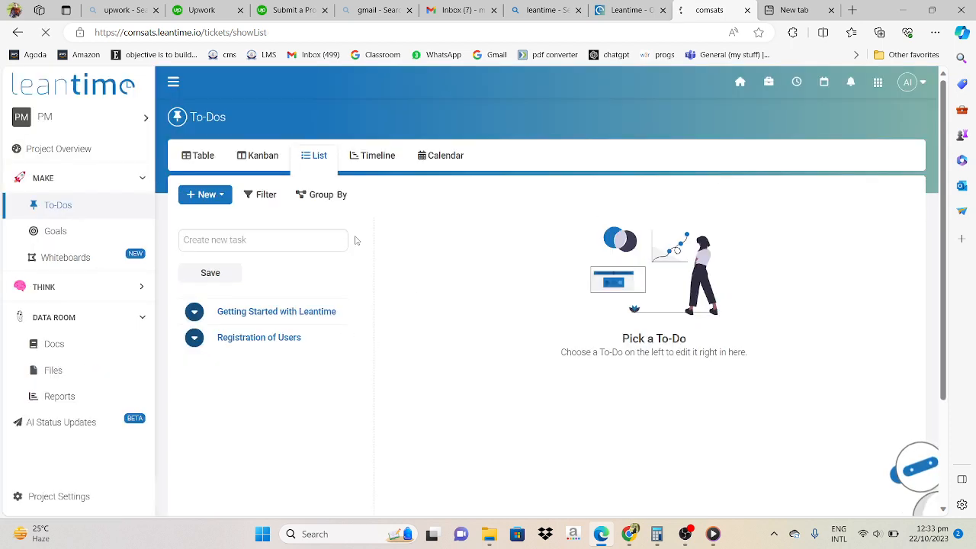
# Step: Assign the enter email task to the Registration of Users milestone on the Kanban board
pyautogui.click(239, 163)
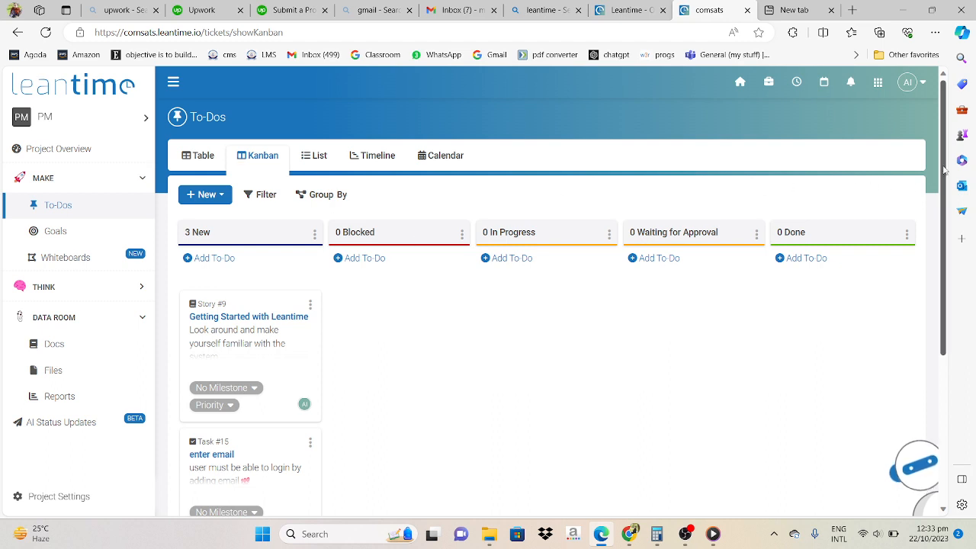
pyautogui.moveTo(943, 169); pyautogui.dragTo(943, 303)
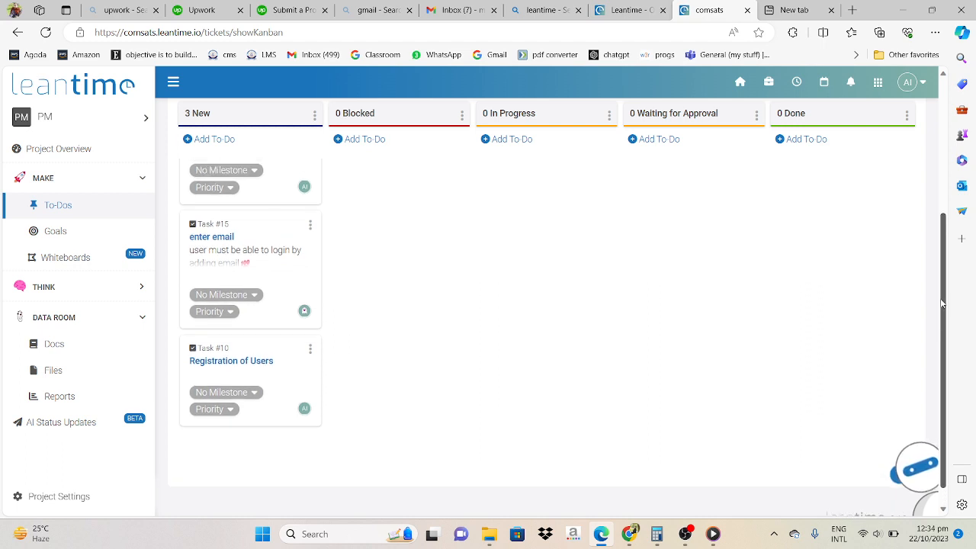
pyautogui.moveTo(942, 303); pyautogui.dragTo(943, 290)
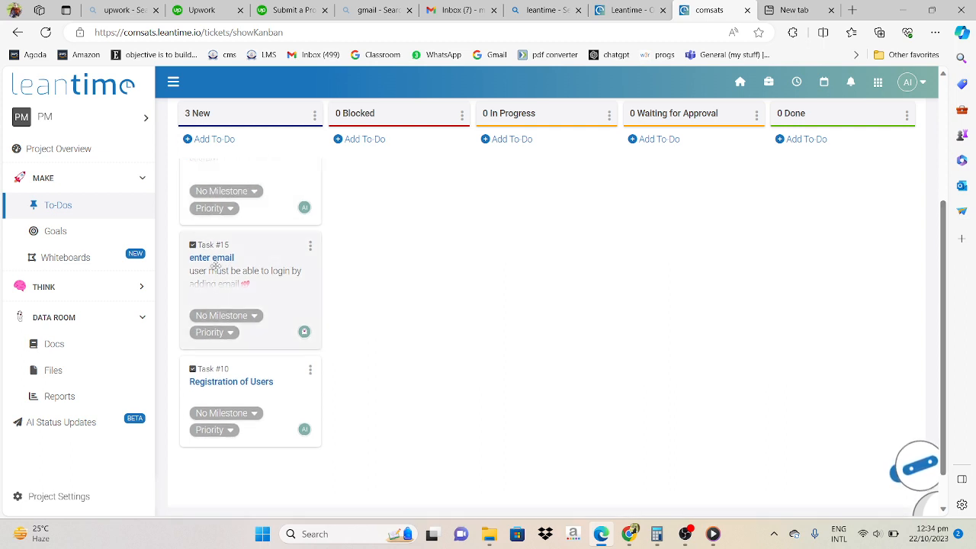
pyautogui.click(228, 320)
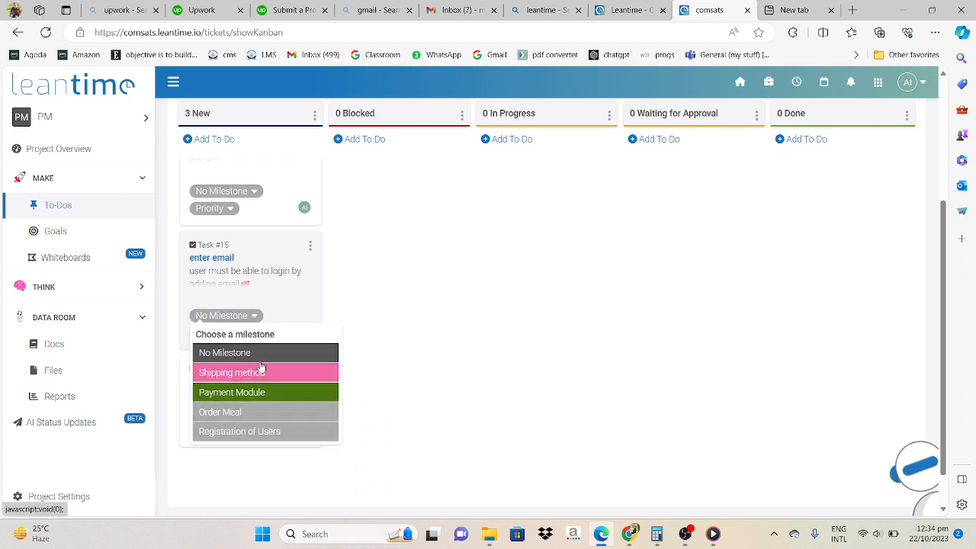
pyautogui.click(257, 431)
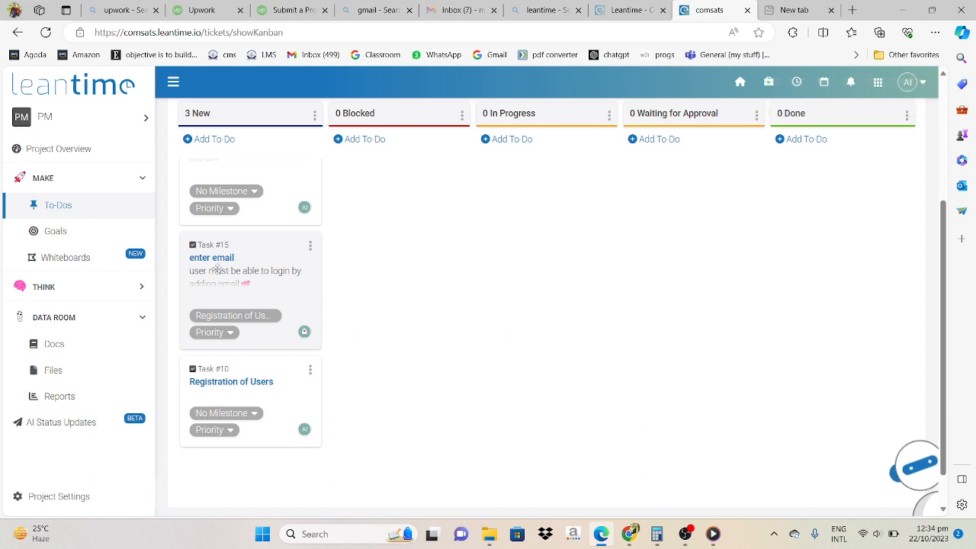
# Step: Move the enter email task to Done, check it in the list view and return to the Kanban board
pyautogui.moveTo(217, 269); pyautogui.dragTo(825, 163)
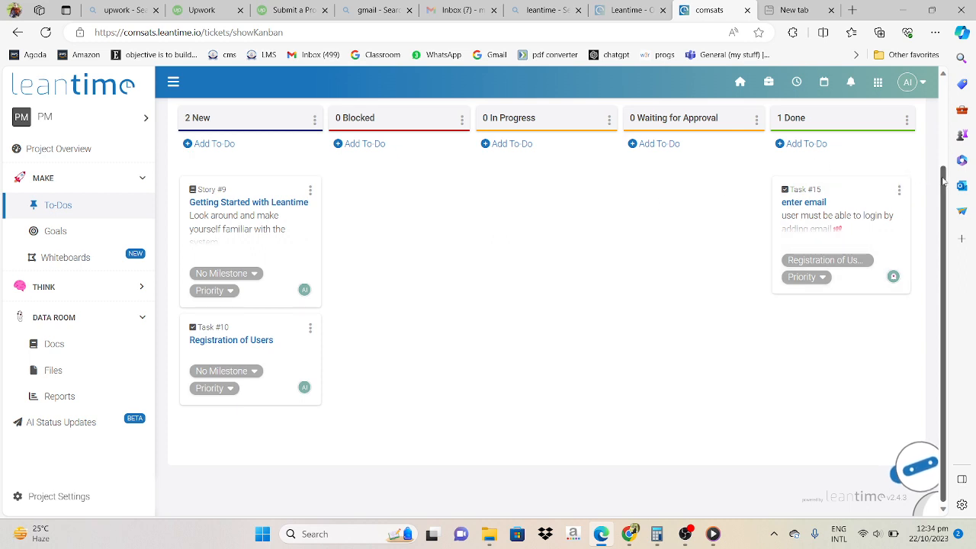
pyautogui.scroll(2, 943, 181)
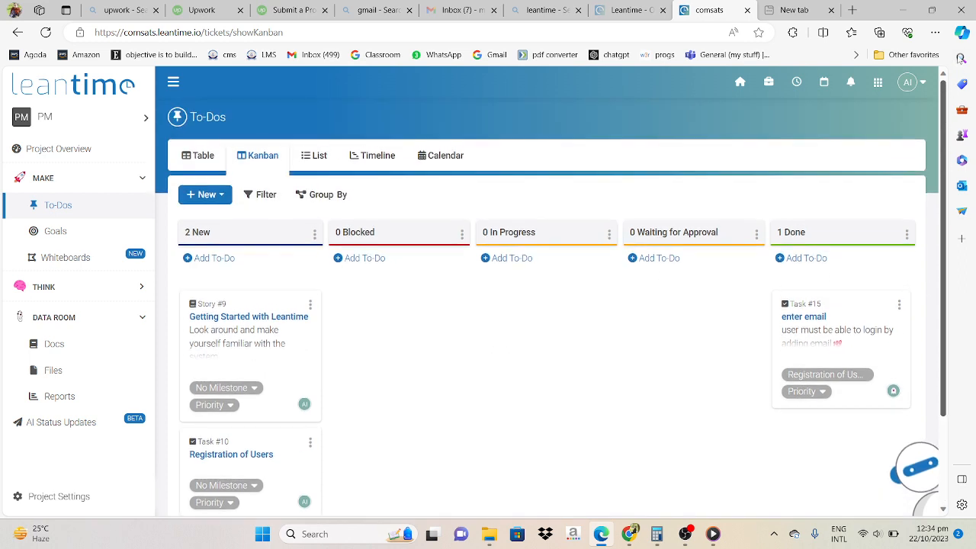
pyautogui.click(320, 156)
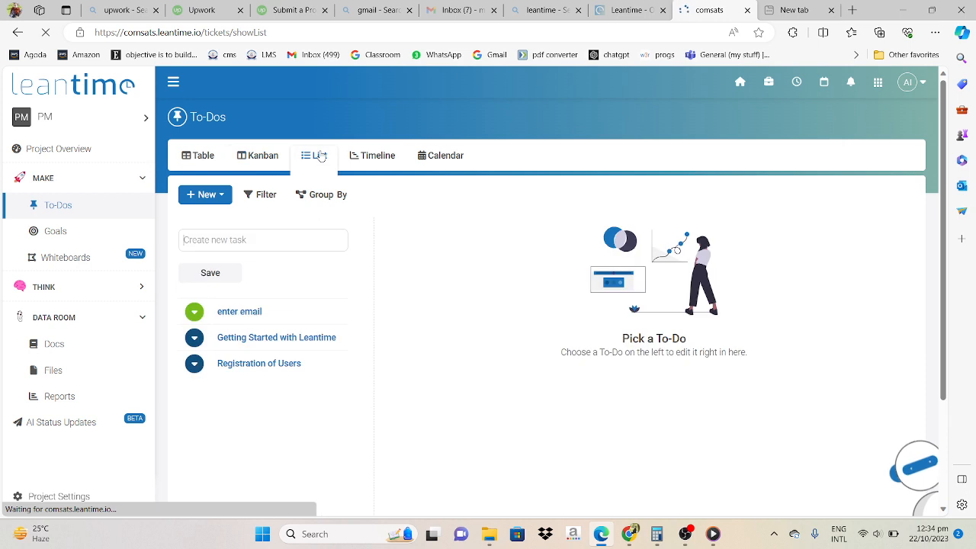
pyautogui.click(262, 155)
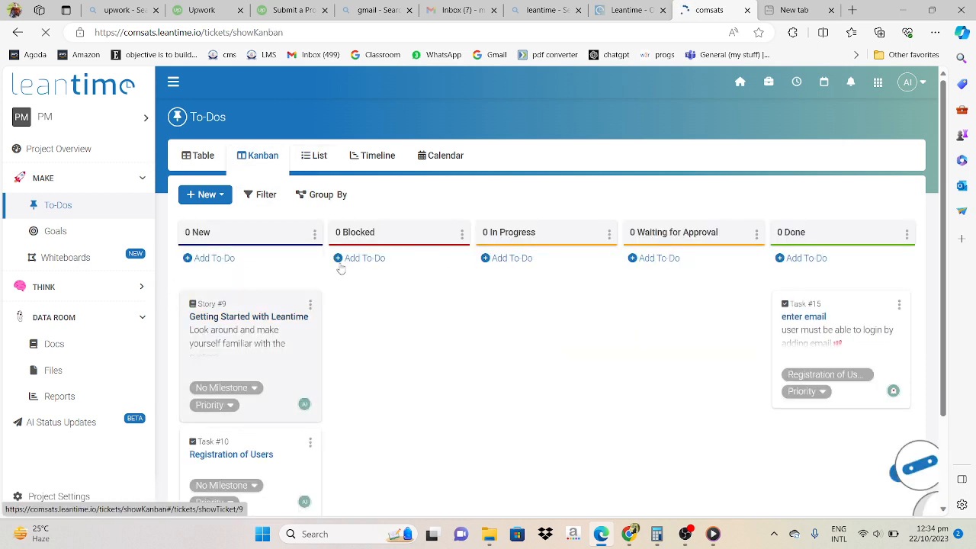
# Step: Look at the project's to-dos in the timeline and calendar views, ending in the table view
pyautogui.click(373, 156)
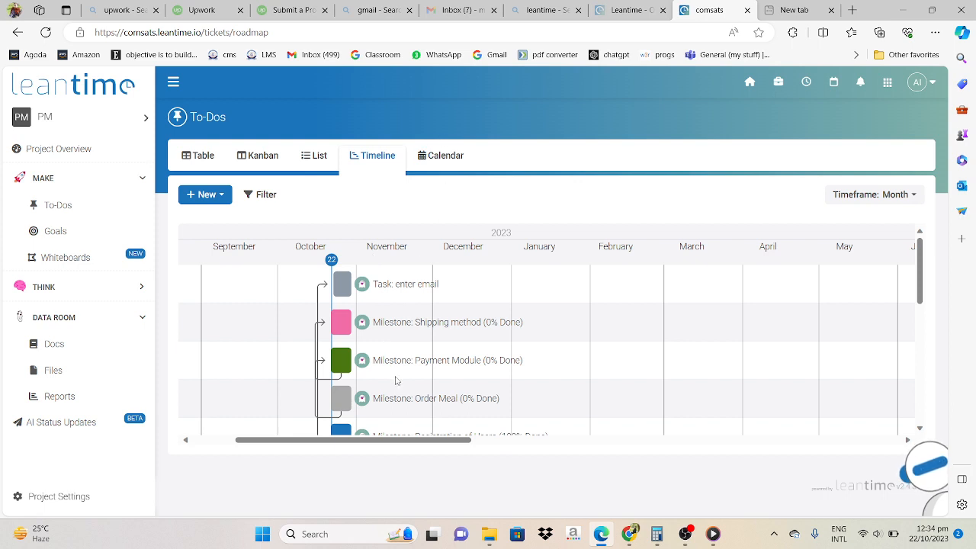
pyautogui.click(440, 157)
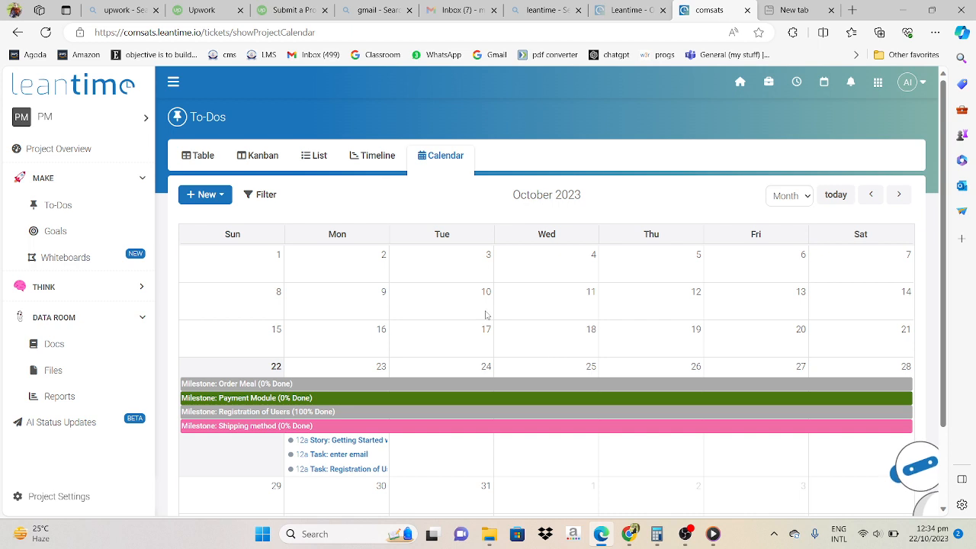
pyautogui.click(194, 160)
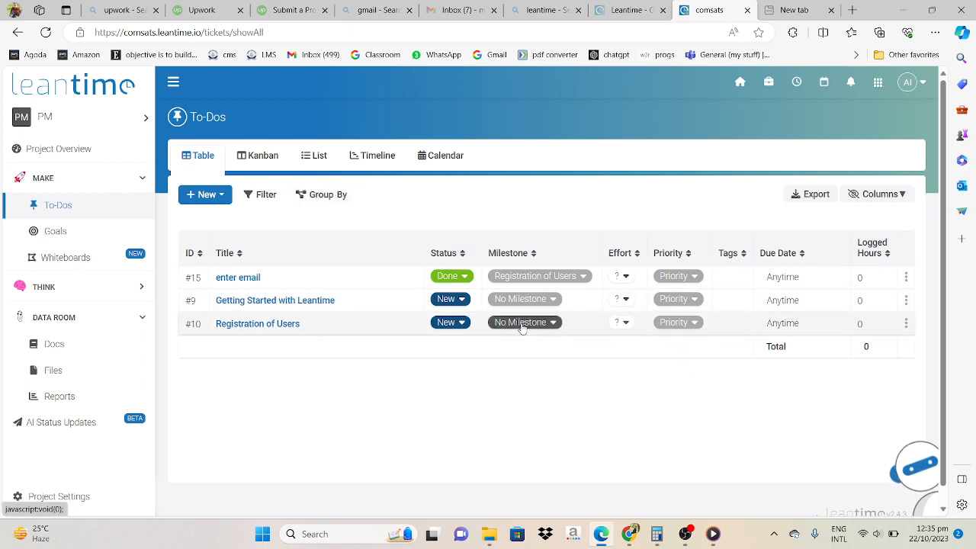
# Step: Set the effort of the enter email and Registration of Users to-dos to M, and choose S for Getting Started with Leantime
pyautogui.click(619, 278)
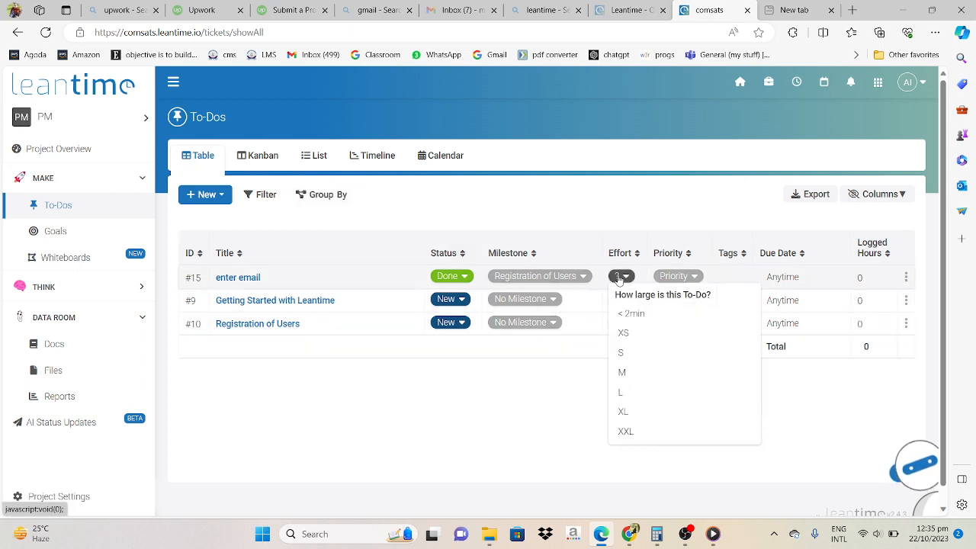
pyautogui.click(622, 372)
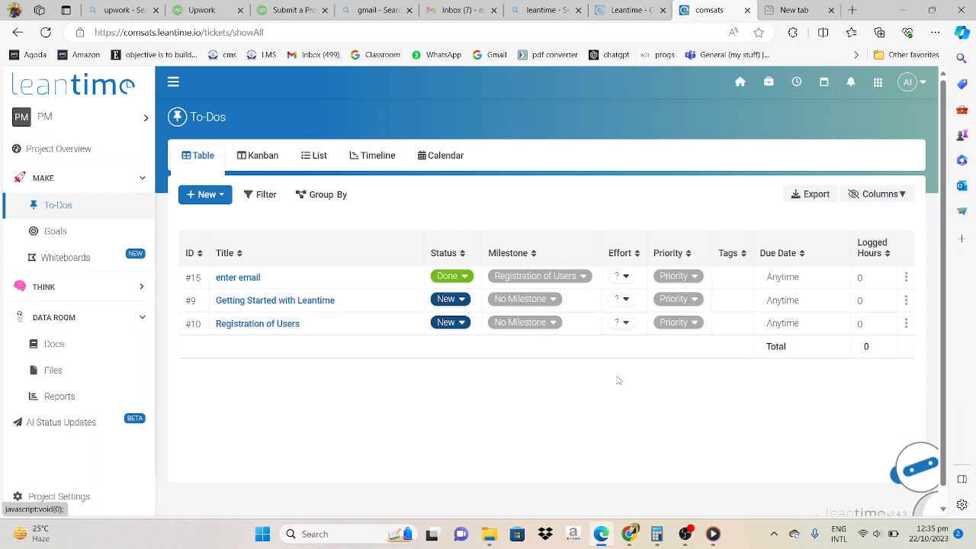
pyautogui.click(622, 305)
pyautogui.click(629, 389)
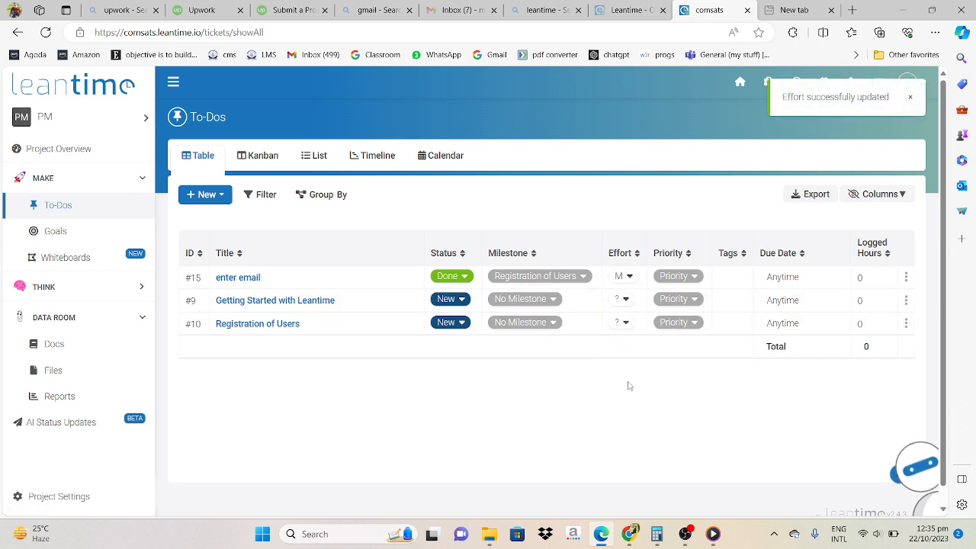
pyautogui.click(626, 325)
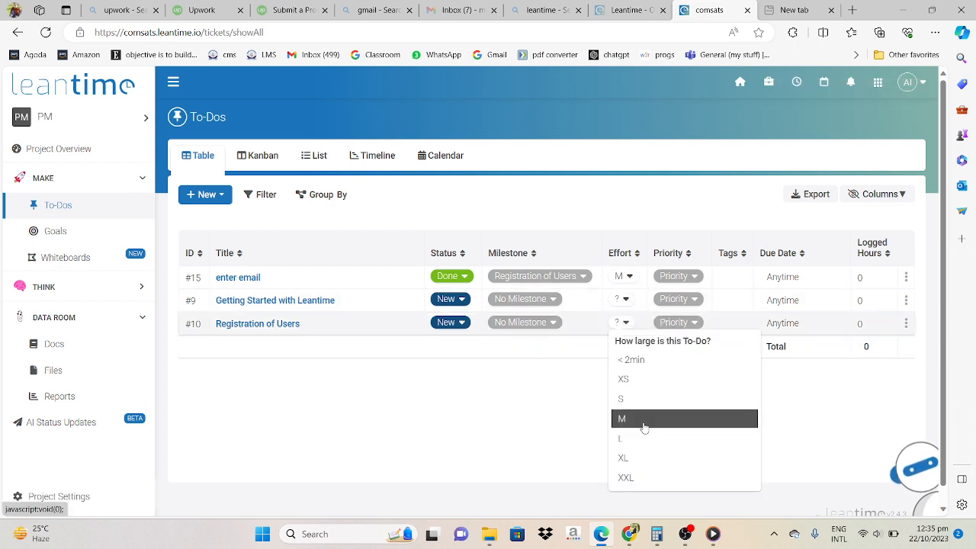
pyautogui.click(644, 424)
pyautogui.click(622, 299)
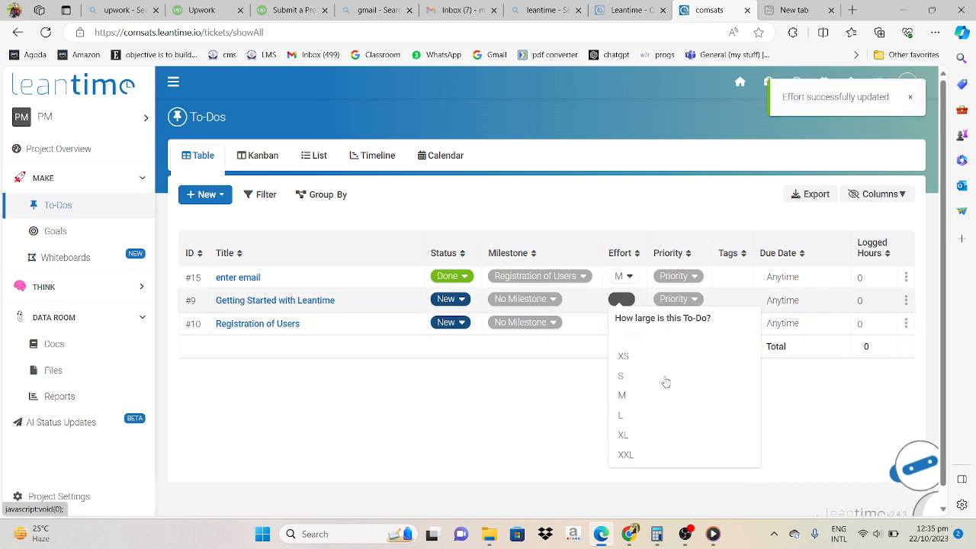
pyautogui.click(629, 376)
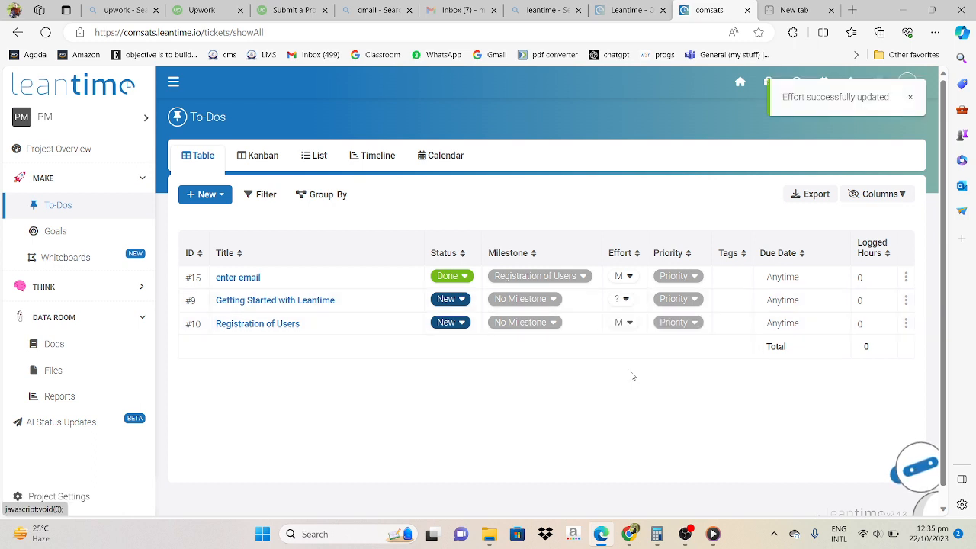
# Step: Create a sprint named Mobile Application from the to-do list view, keeping the default dates, and close its dialog
pyautogui.click(319, 158)
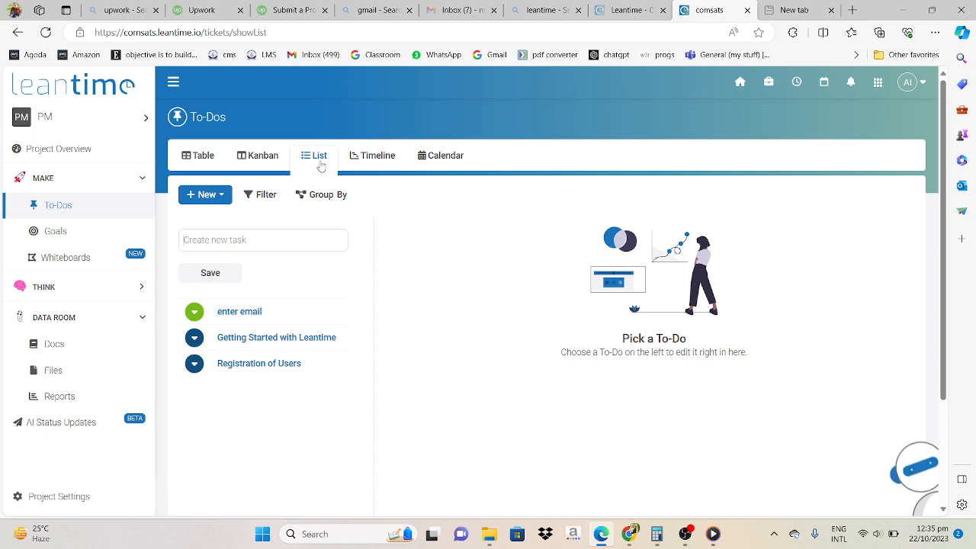
pyautogui.click(215, 196)
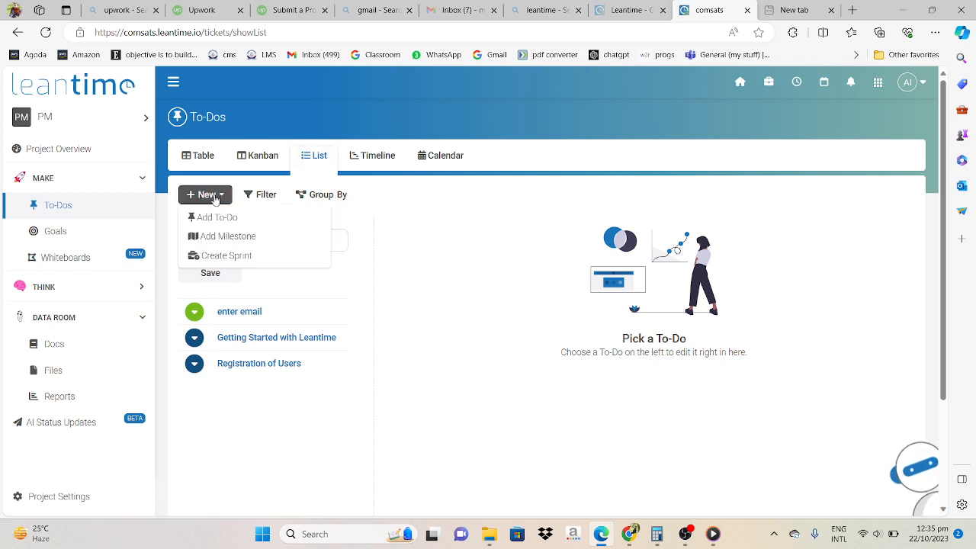
pyautogui.click(227, 252)
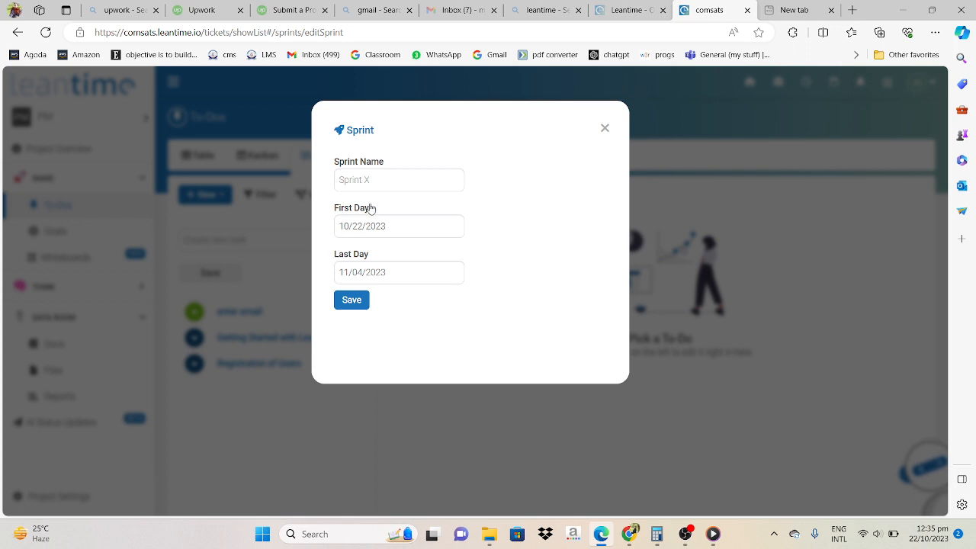
pyautogui.click(370, 179)
pyautogui.press('capslock')
pyautogui.write('M')
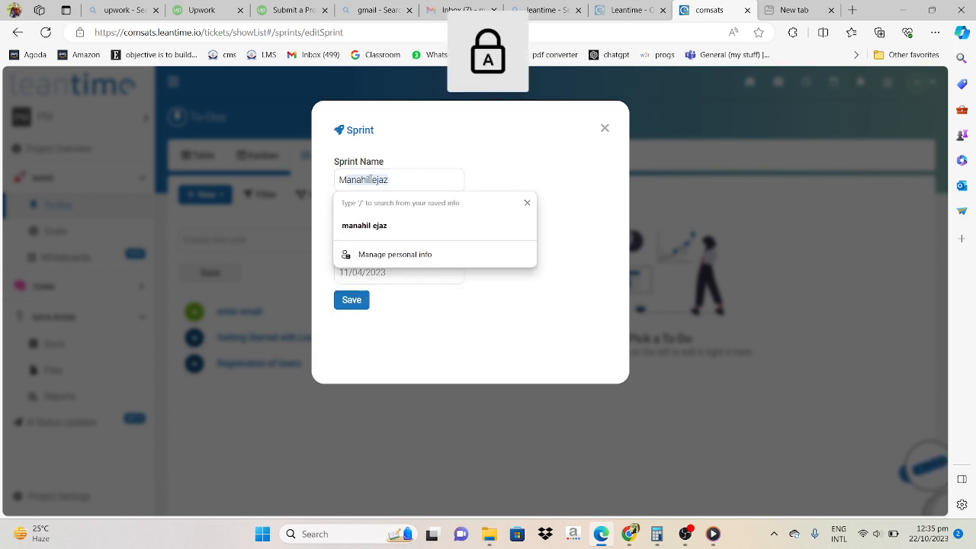
pyautogui.press('capslock')
pyautogui.write('obi')
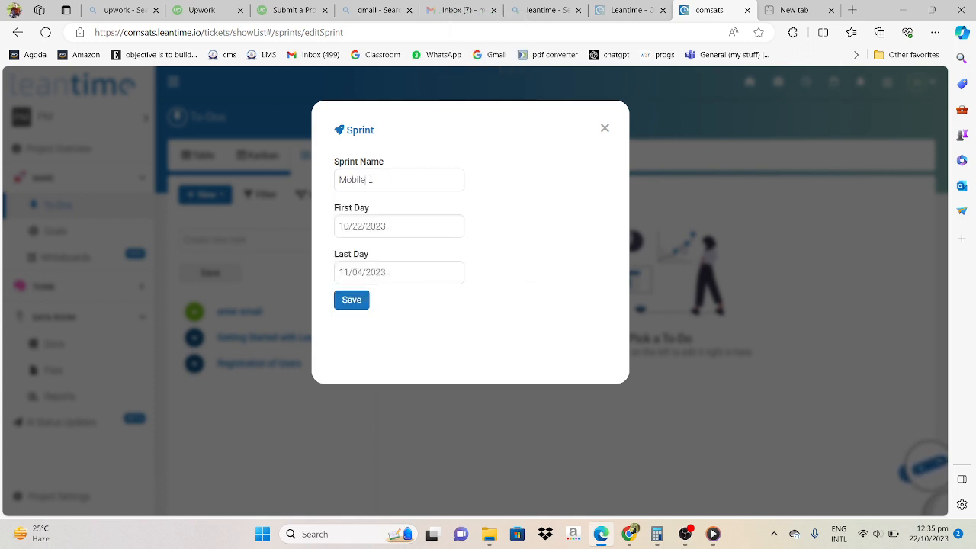
pyautogui.write('le')
pyautogui.press('capslock')
pyautogui.write('A')
pyautogui.press('capslock')
pyautogui.write('p')
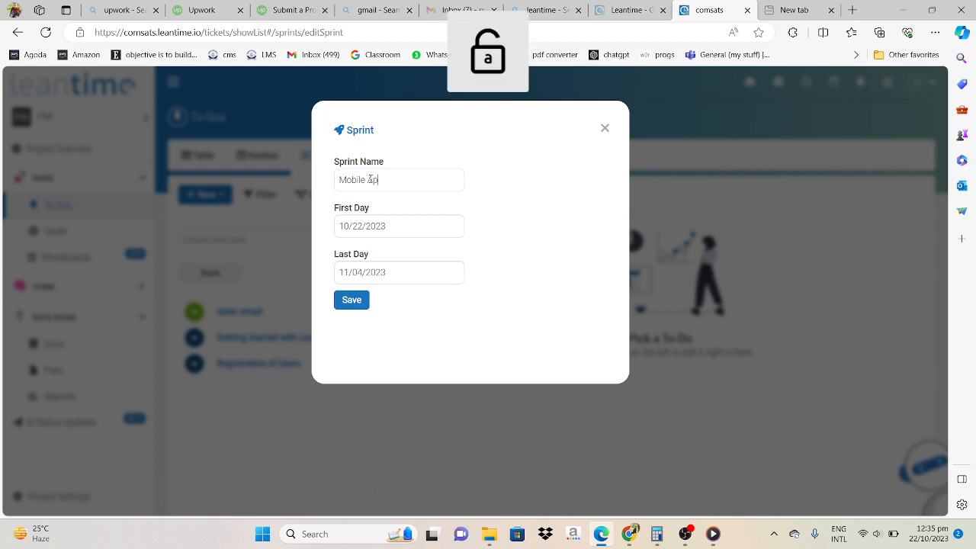
pyautogui.write('plication')
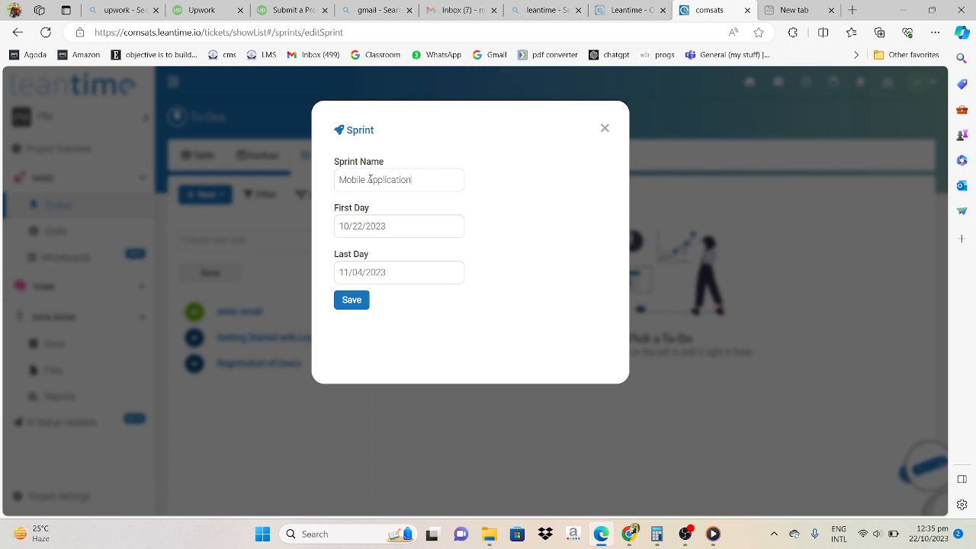
pyautogui.click(358, 309)
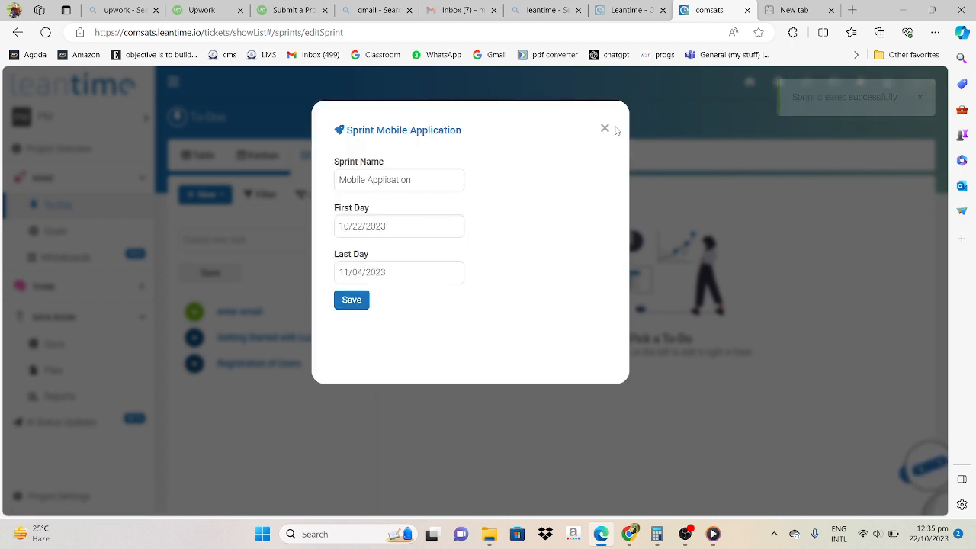
pyautogui.click(603, 130)
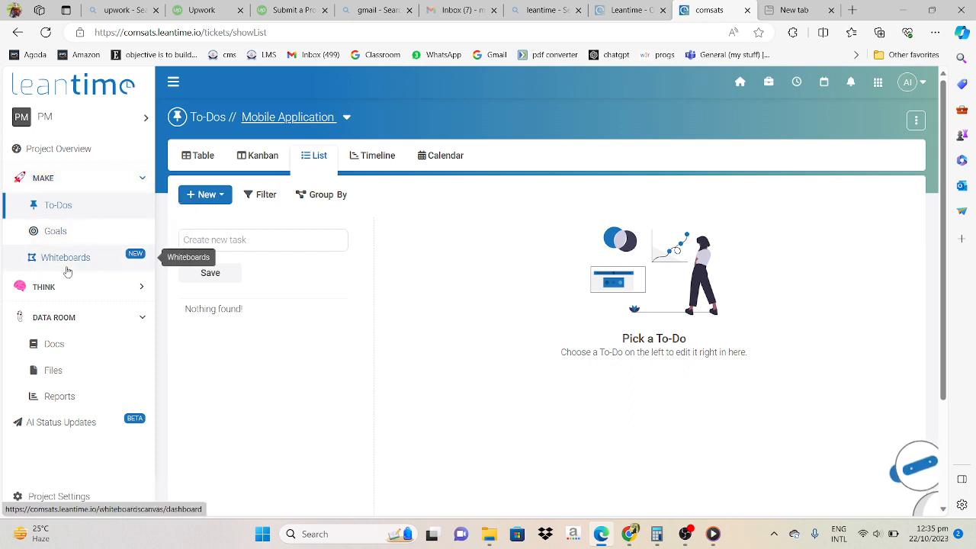
# Step: Try to create a new whiteboard without entering a title
pyautogui.click(76, 266)
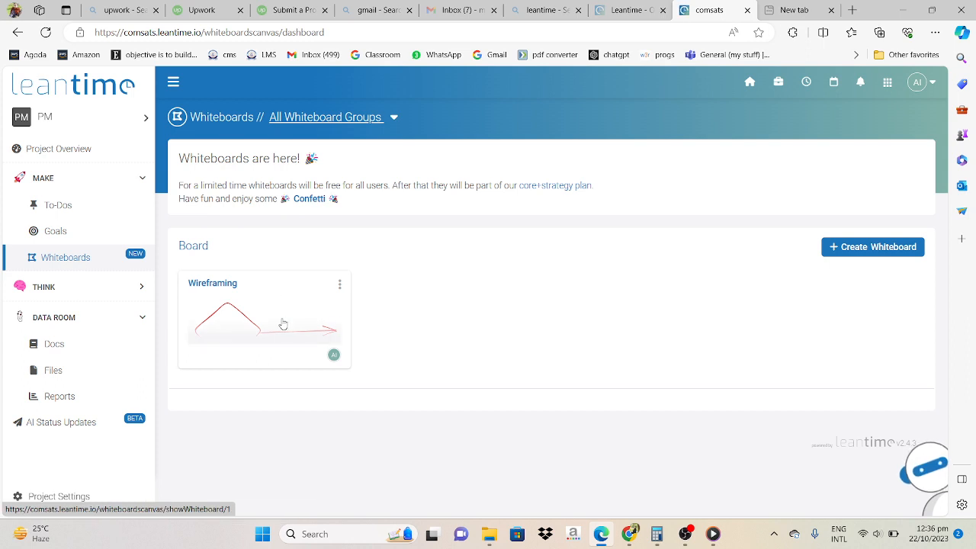
pyautogui.click(901, 249)
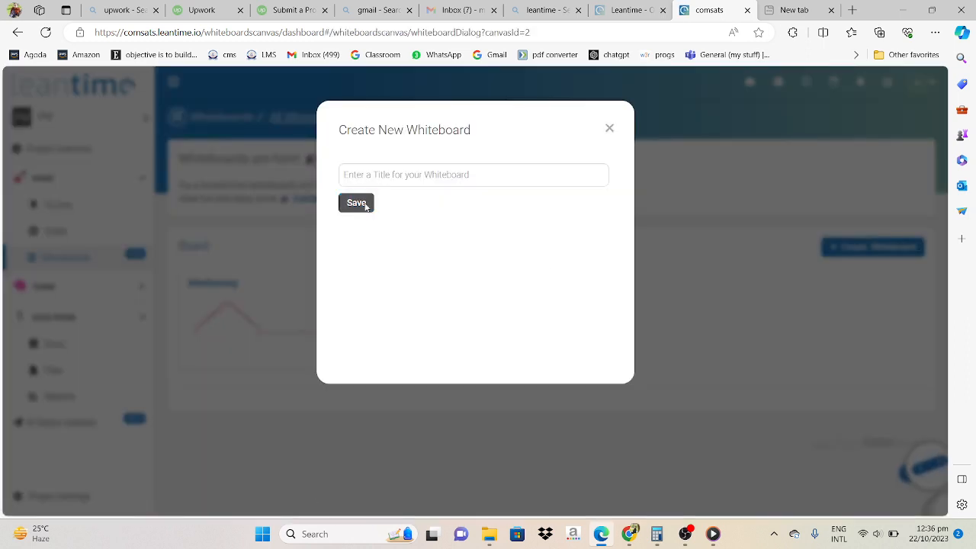
pyautogui.click(356, 203)
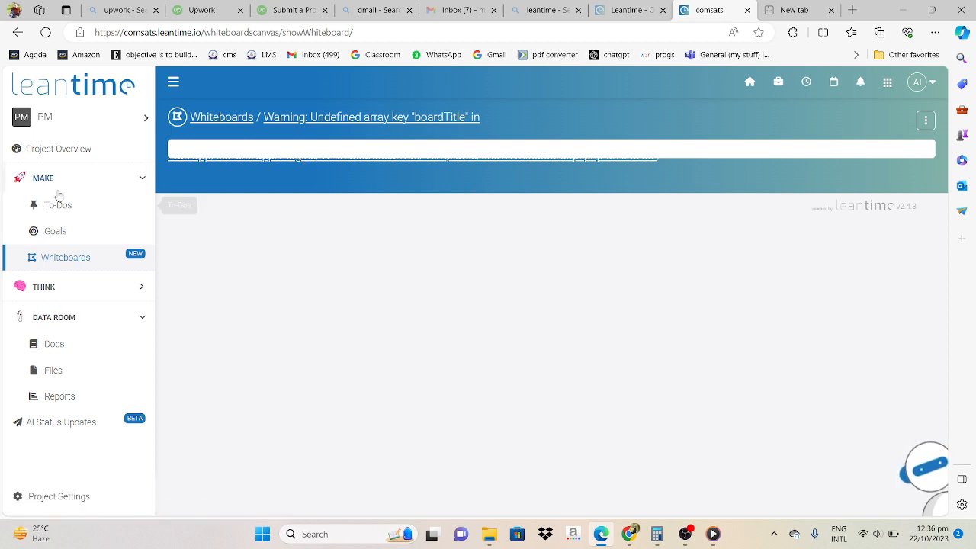
# Step: Open the Wireframing whiteboard and delete its arrow and diamond
pyautogui.click(84, 254)
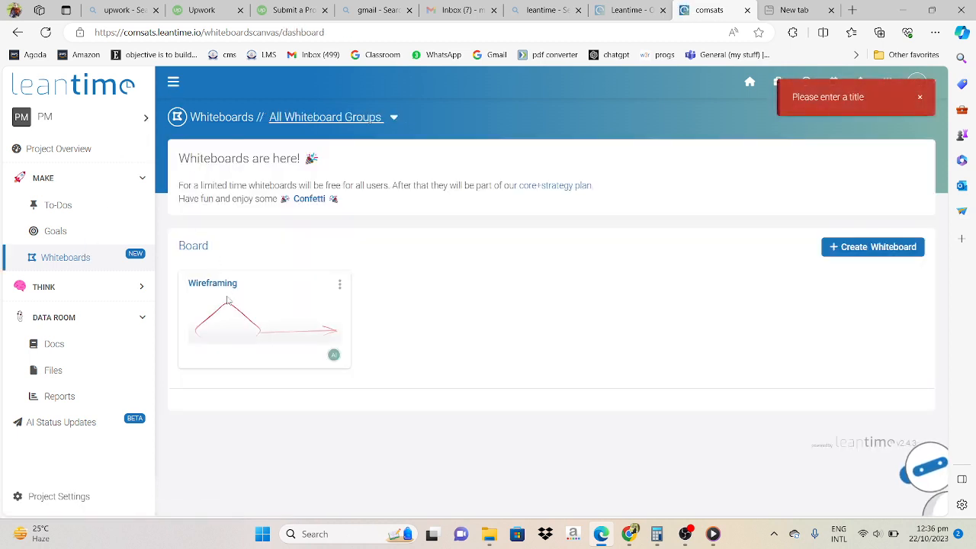
pyautogui.click(246, 320)
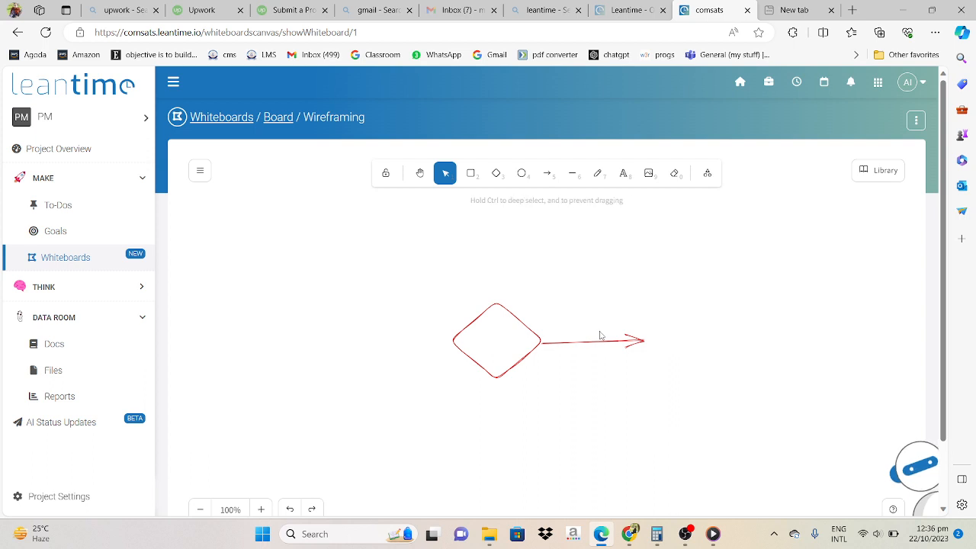
pyautogui.click(648, 343)
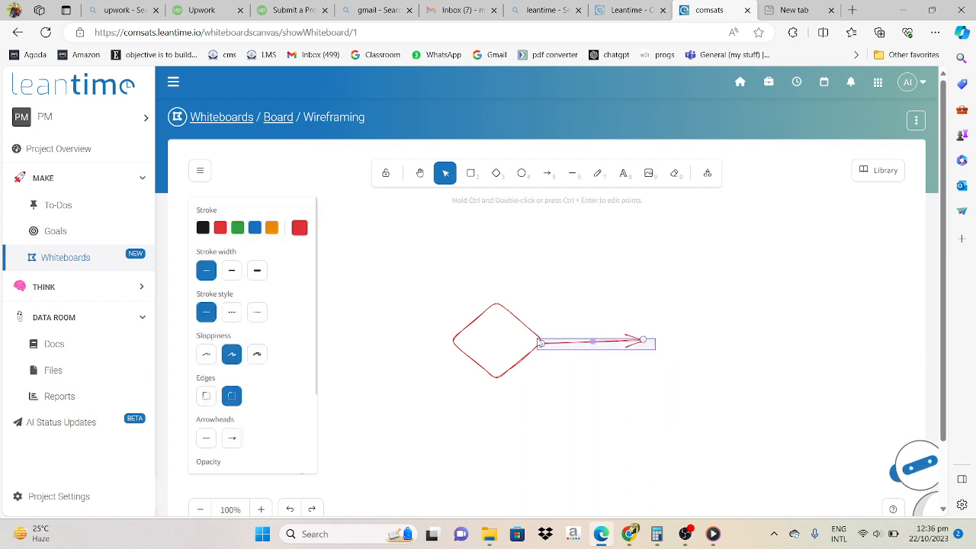
pyautogui.press('Delete')
pyautogui.click(476, 321)
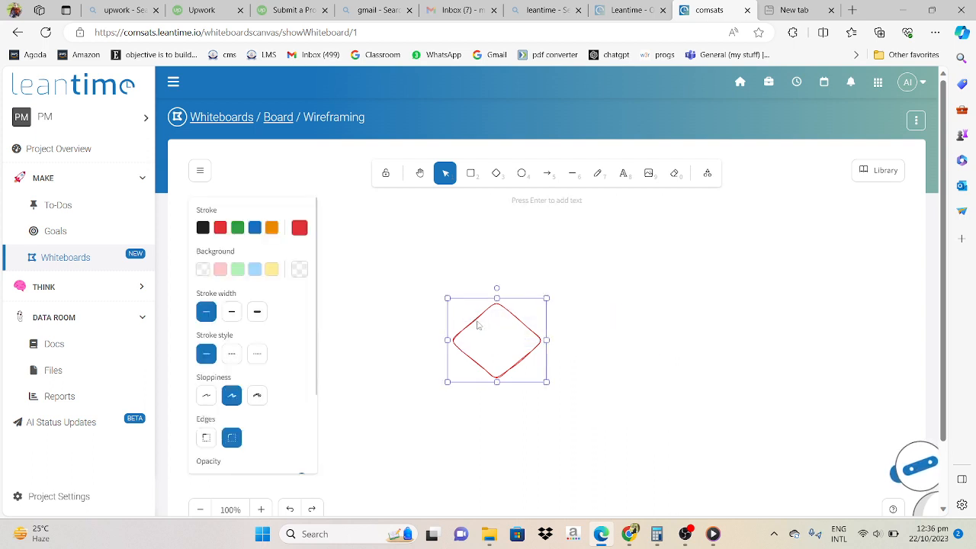
pyautogui.press('Delete')
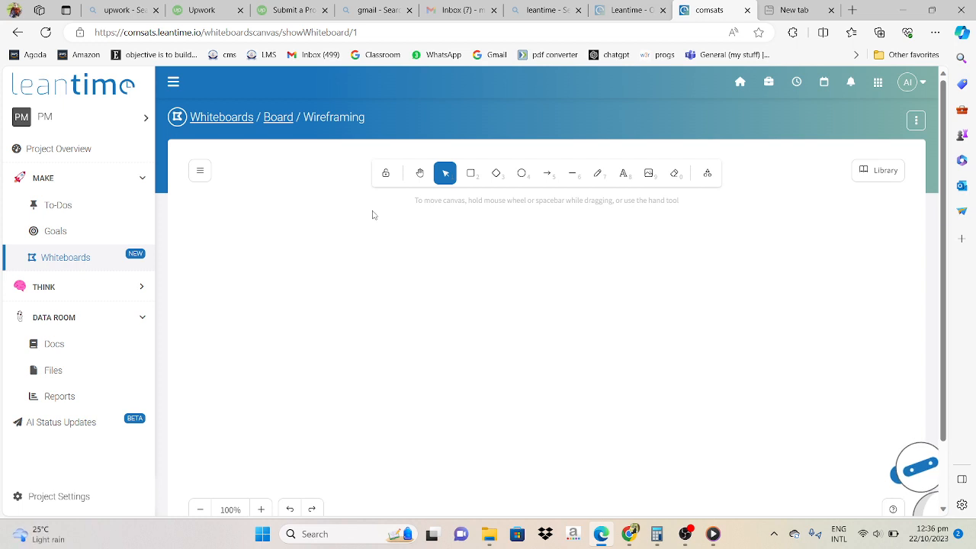
# Step: Set the canvas background to light pink and draw a wide rectangle with a red stroke in the upper part of the whiteboard
pyautogui.click(200, 170)
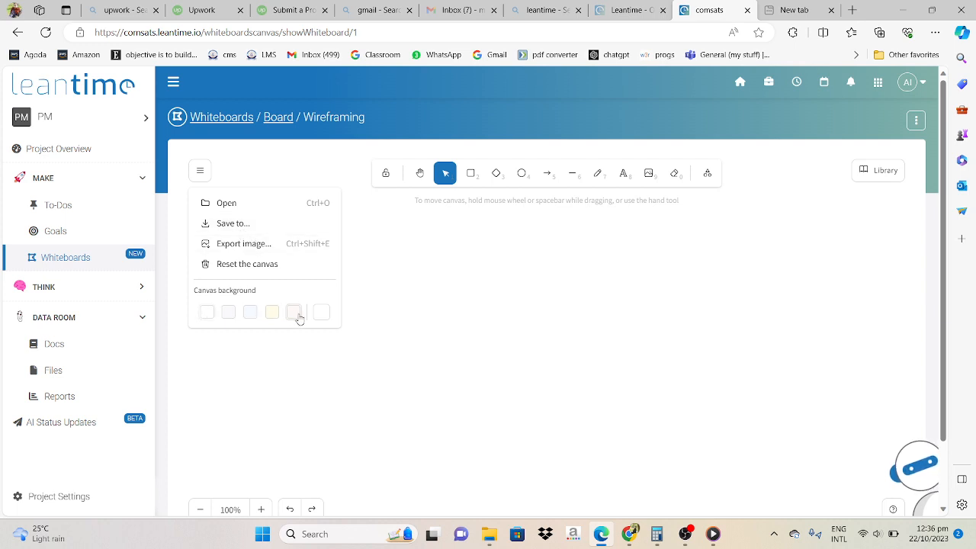
pyautogui.click(478, 338)
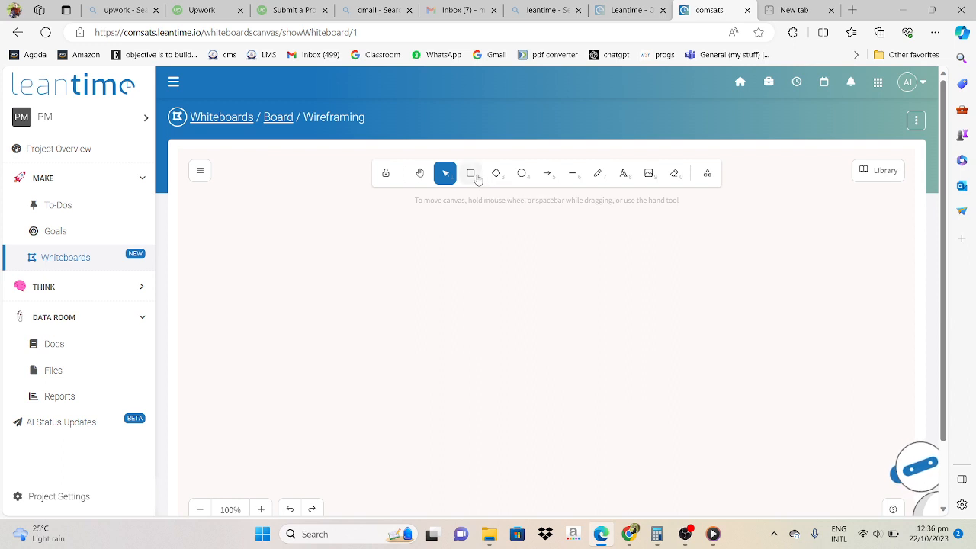
pyautogui.click(475, 177)
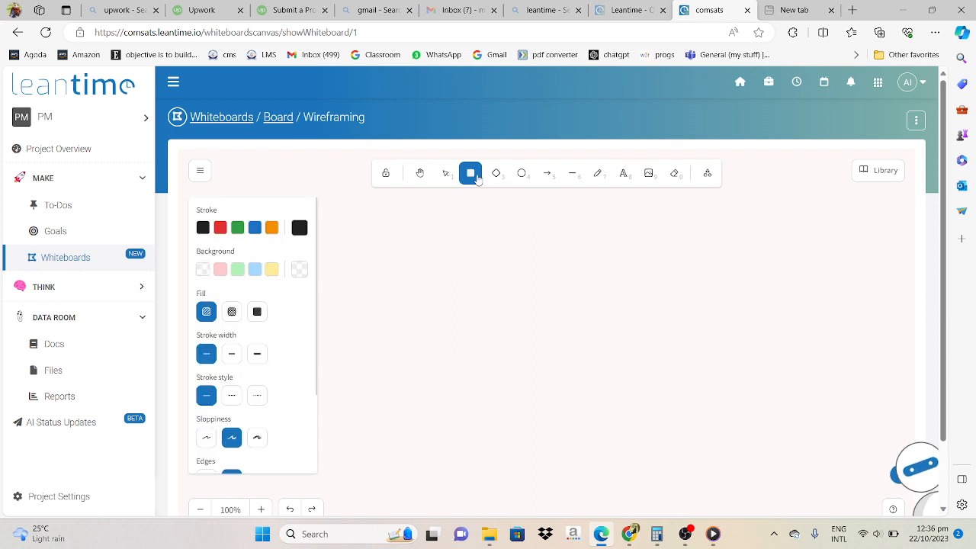
pyautogui.click(220, 228)
pyautogui.moveTo(344, 246)
pyautogui.mouseDown()
pyautogui.moveTo(429, 259)
pyautogui.moveTo(437, 301)
pyautogui.moveTo(470, 281)
pyautogui.mouseUp()
# Step: Add the centred text "Registration" inside the red rectangle
pyautogui.press('Return')
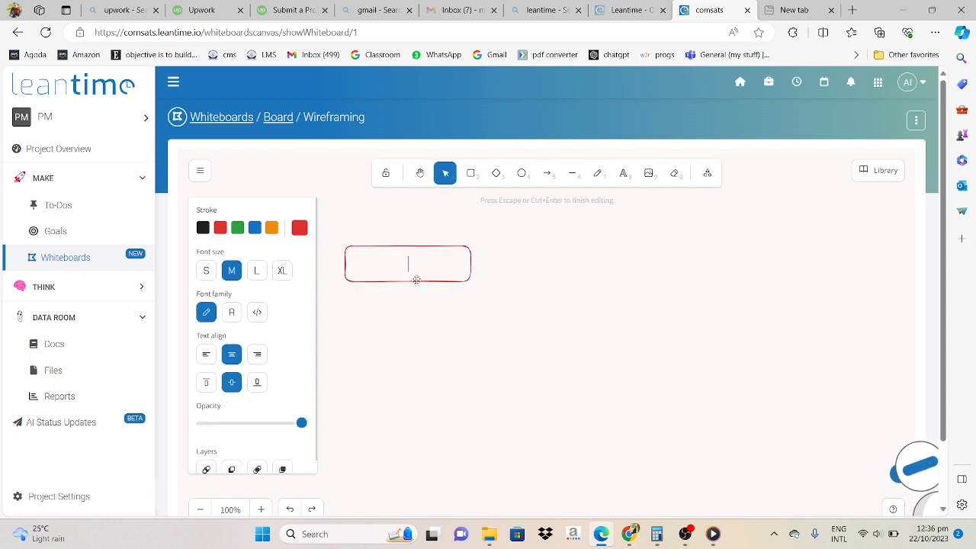
pyautogui.click(416, 280)
pyautogui.press('capslock')
pyautogui.press('r')
pyautogui.press('capslock')
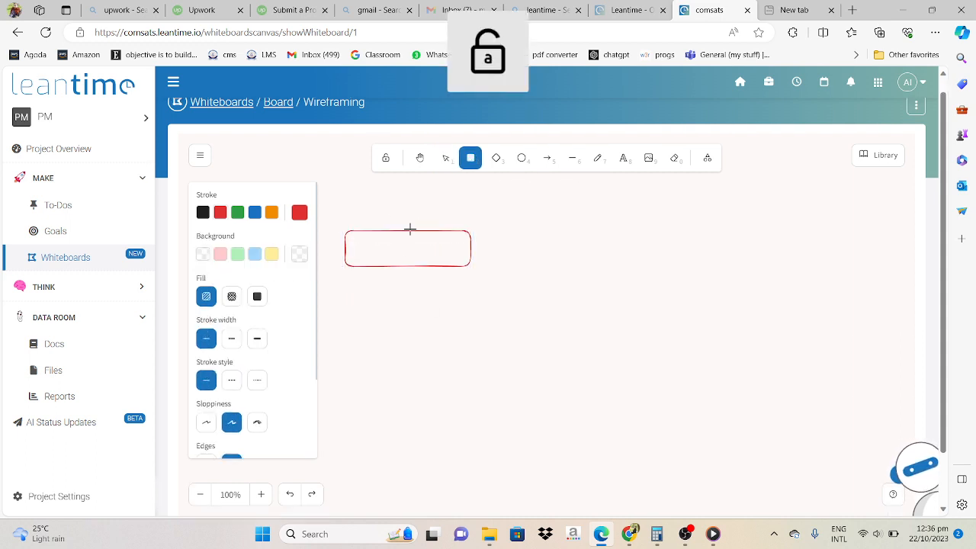
pyautogui.click(624, 158)
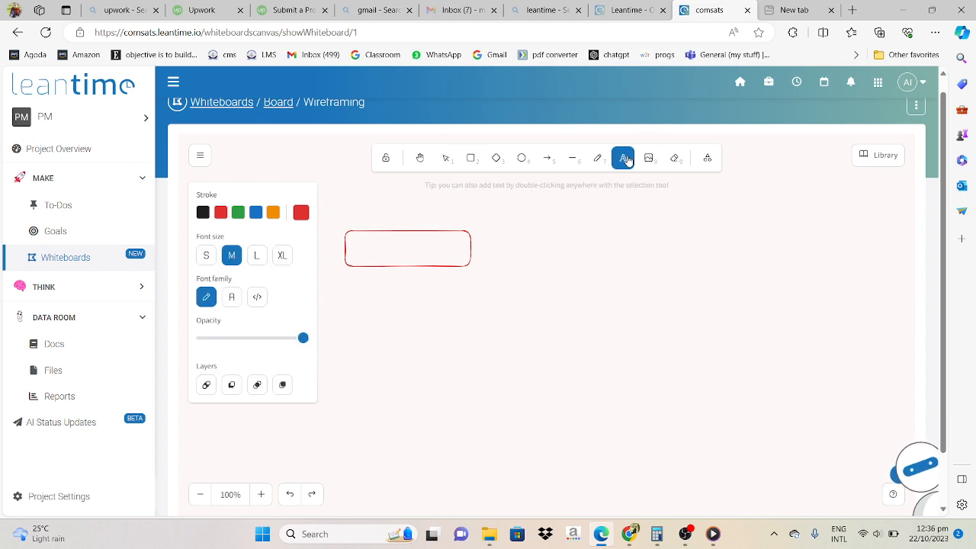
pyautogui.click(393, 252)
pyautogui.press('capslock')
pyautogui.write('R')
pyautogui.press('capslock')
pyautogui.write('e')
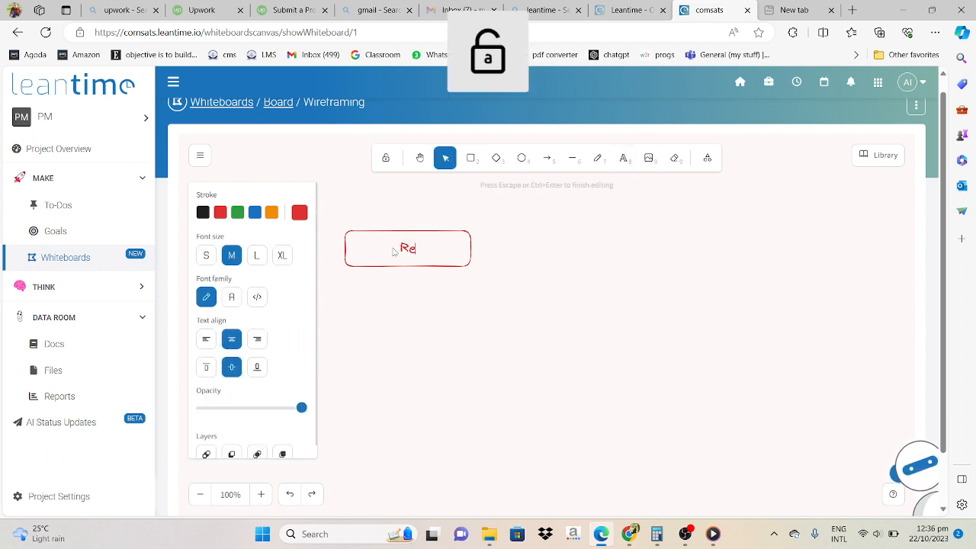
pyautogui.write('gistrat')
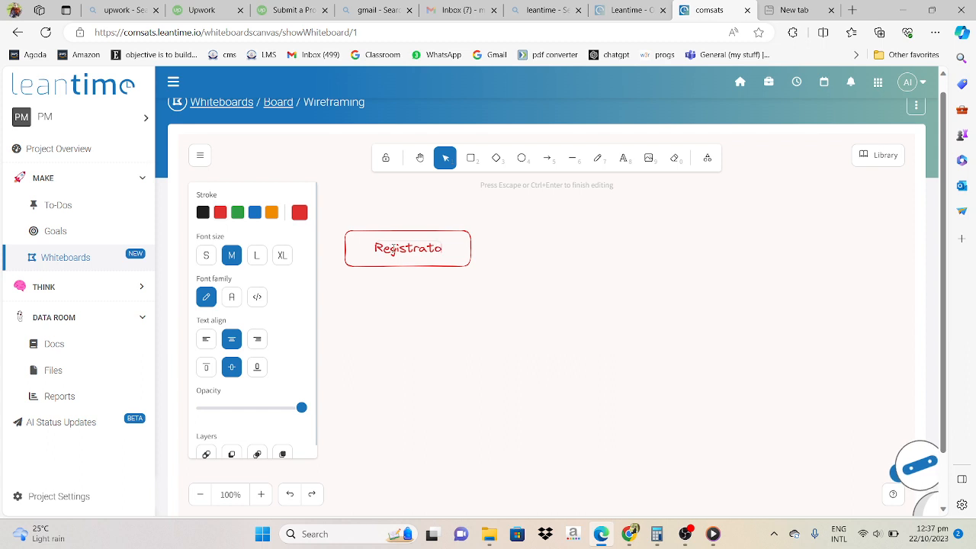
pyautogui.write('ion')
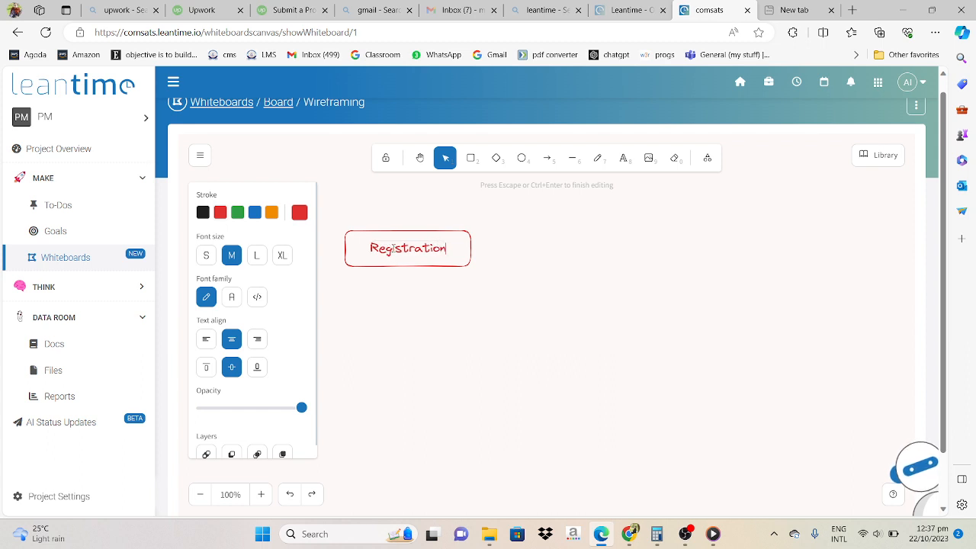
# Step: Draw a narrow rectangle with an orange stroke above and to the right of the Registration box
pyautogui.click(499, 369)
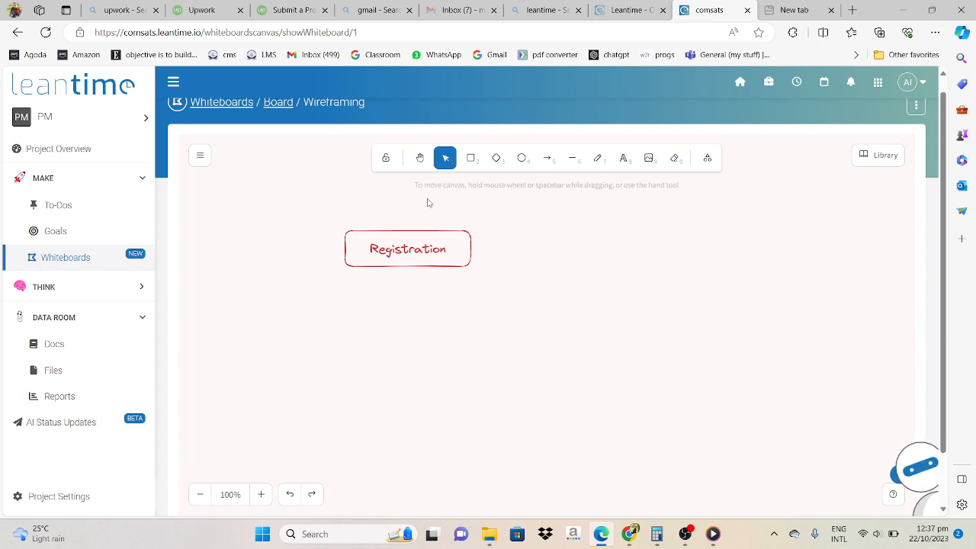
pyautogui.click(478, 159)
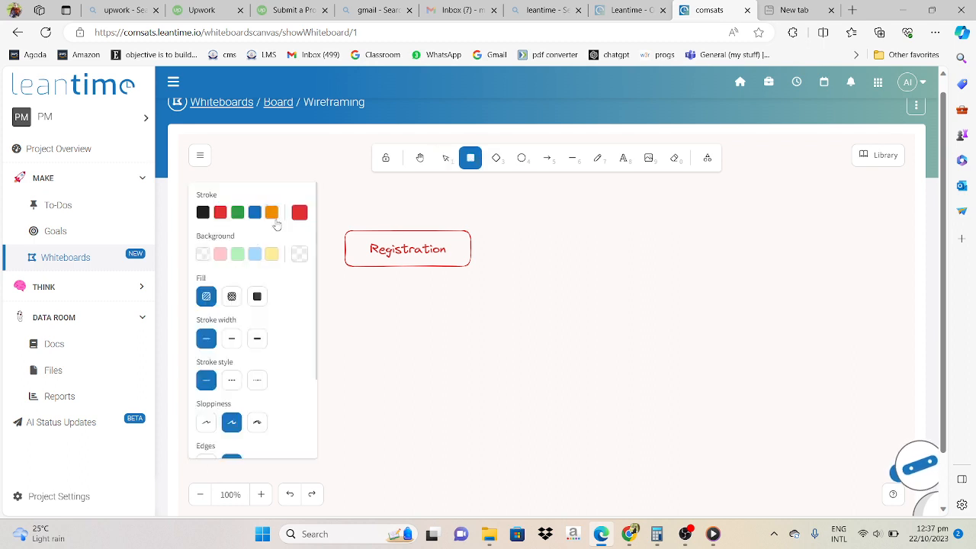
pyautogui.click(272, 213)
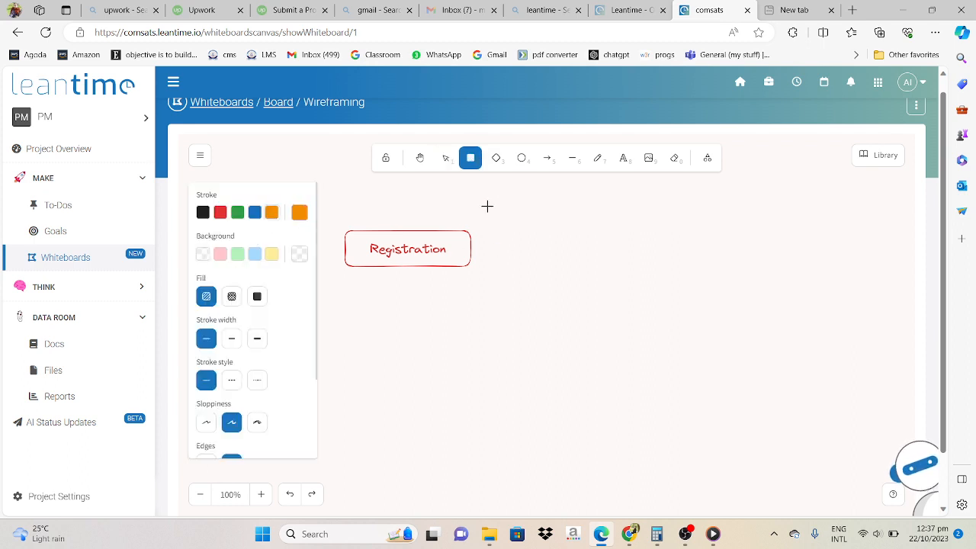
pyautogui.moveTo(487, 206); pyautogui.dragTo(619, 225)
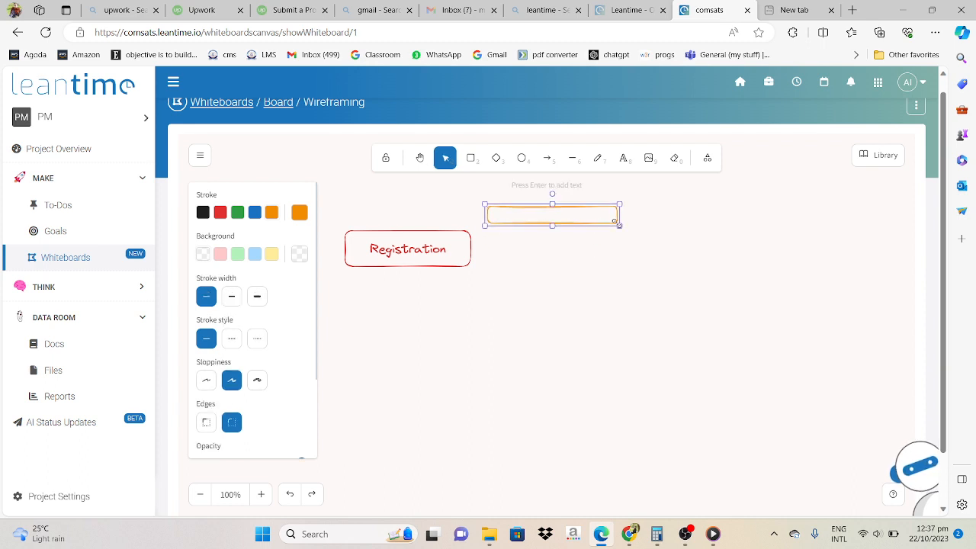
pyautogui.doubleClick(493, 240)
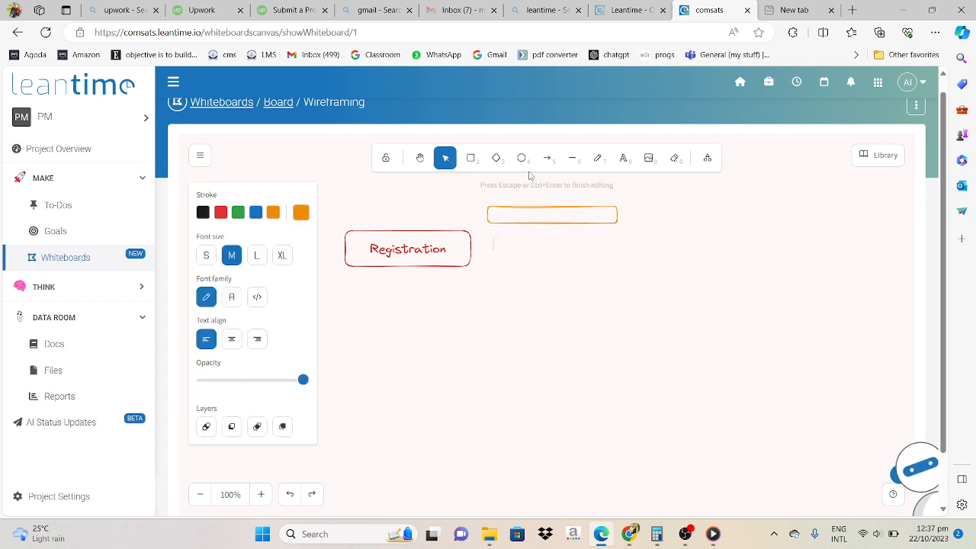
pyautogui.press('Escape')
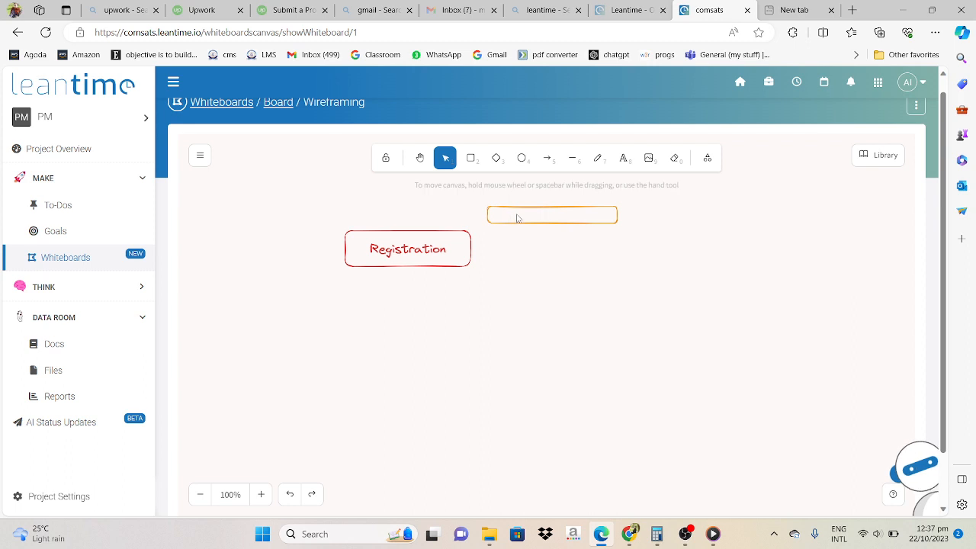
# Step: Duplicate the orange rectangle twice and stack the copies below the original
pyautogui.click(547, 207)
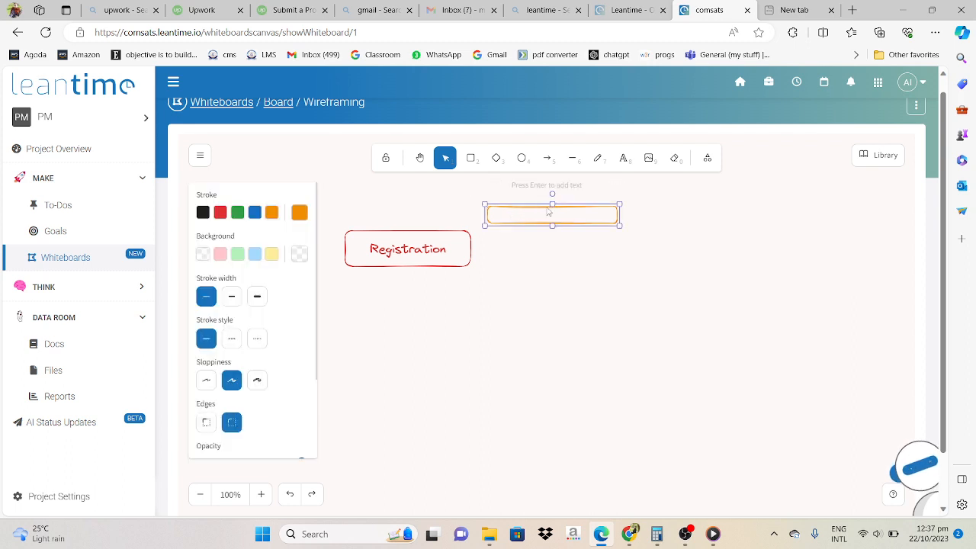
pyautogui.moveTo(553, 201); pyautogui.dragTo(565, 241)
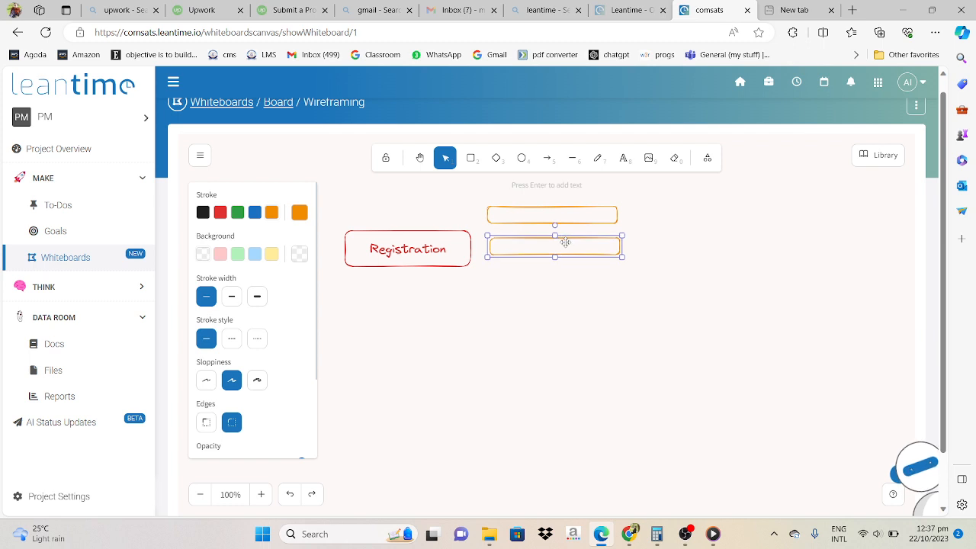
pyautogui.hotkey('ctrl', 'v')
pyautogui.moveTo(571, 243); pyautogui.dragTo(567, 285)
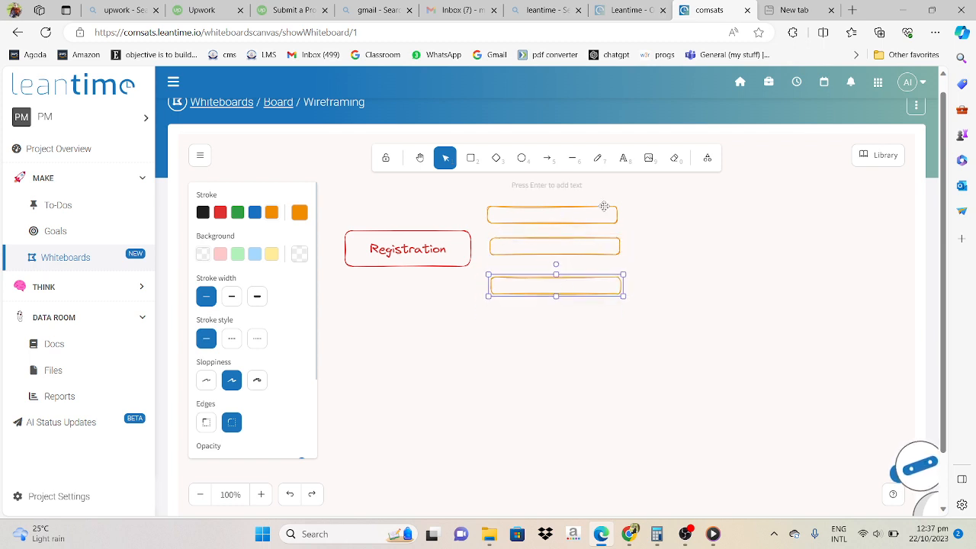
# Step: Draw three orange arrows from the right edge of the Registration box, one to each orange rectangle
pyautogui.click(546, 158)
pyautogui.moveTo(470, 248)
pyautogui.mouseDown()
pyautogui.moveTo(494, 221)
pyautogui.moveTo(494, 236)
pyautogui.moveTo(472, 245)
pyautogui.mouseUp()
pyautogui.click(473, 315)
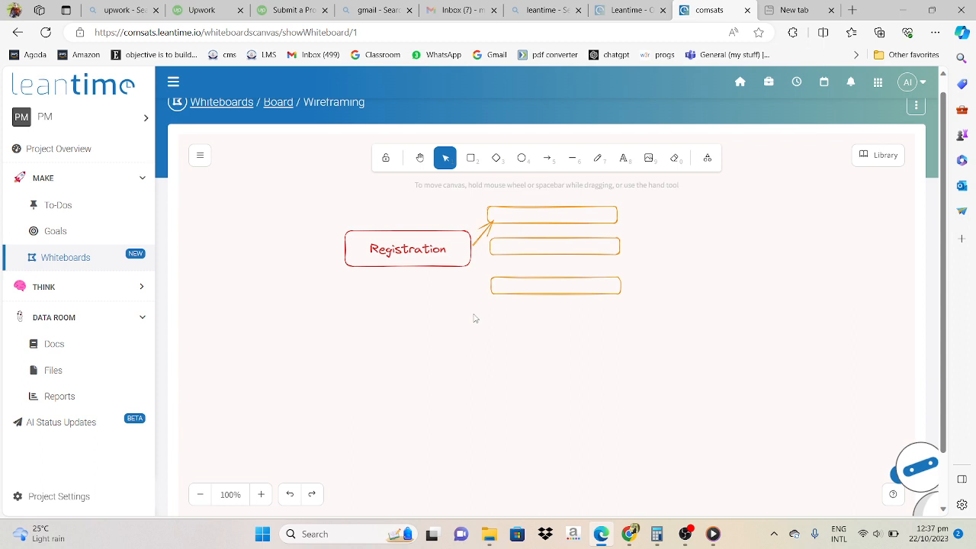
pyautogui.click(547, 158)
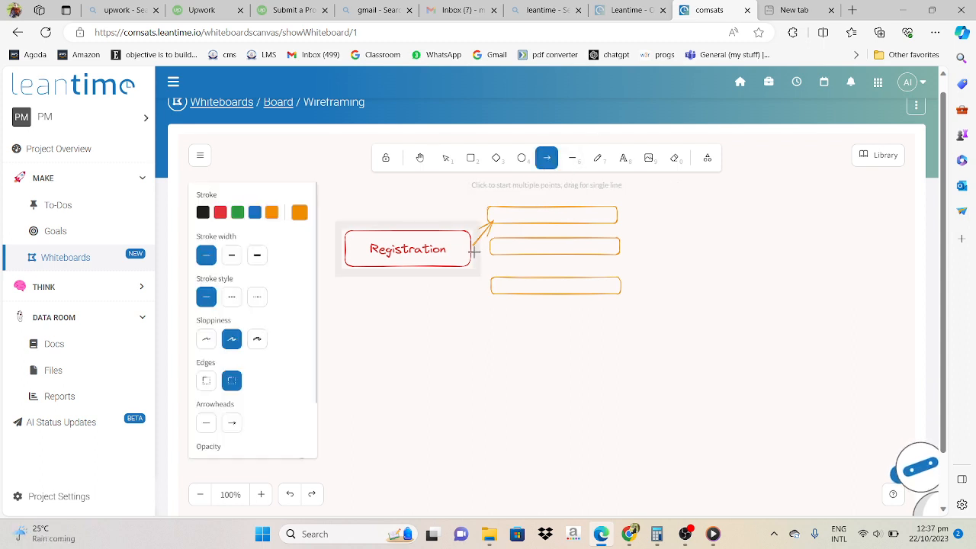
pyautogui.moveTo(473, 244); pyautogui.dragTo(497, 244)
pyautogui.click(549, 342)
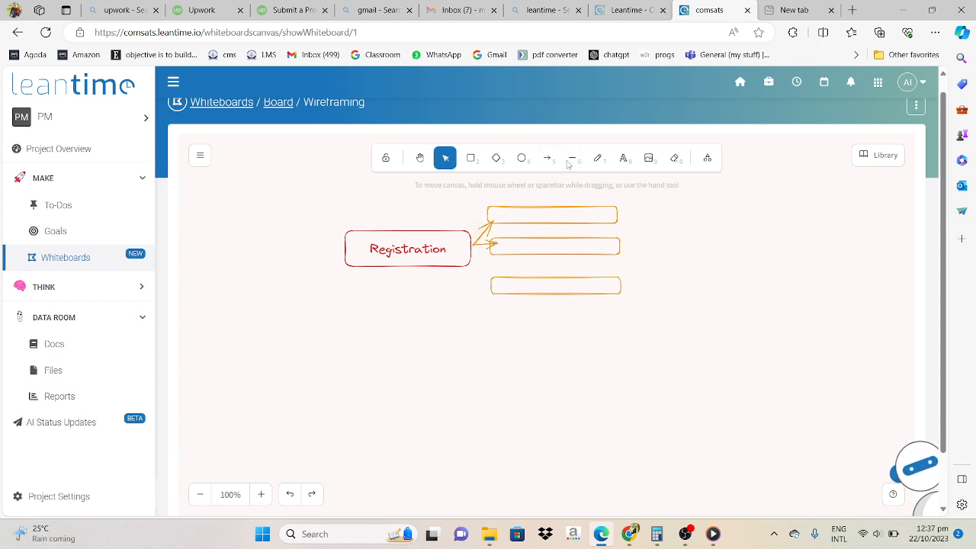
pyautogui.click(548, 158)
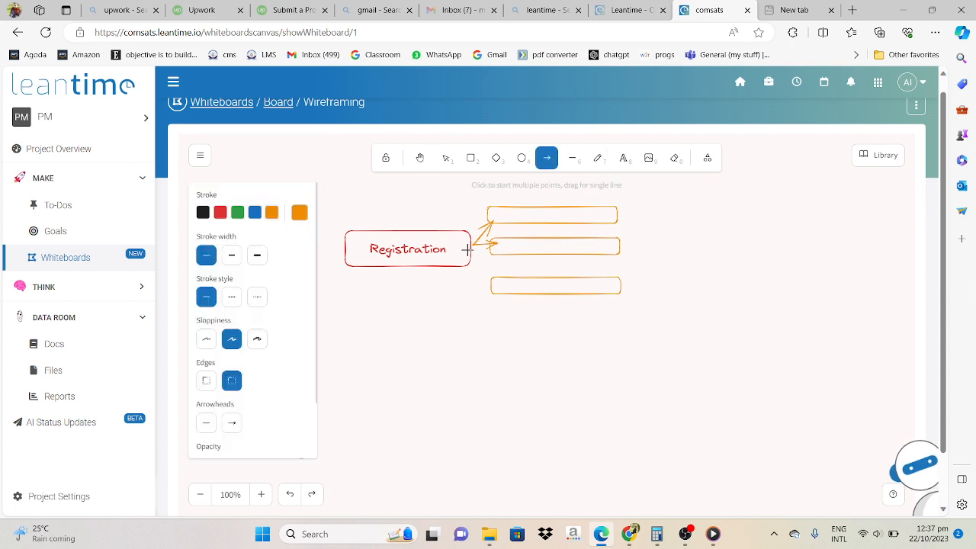
pyautogui.moveTo(476, 247); pyautogui.dragTo(497, 288)
pyautogui.click(546, 335)
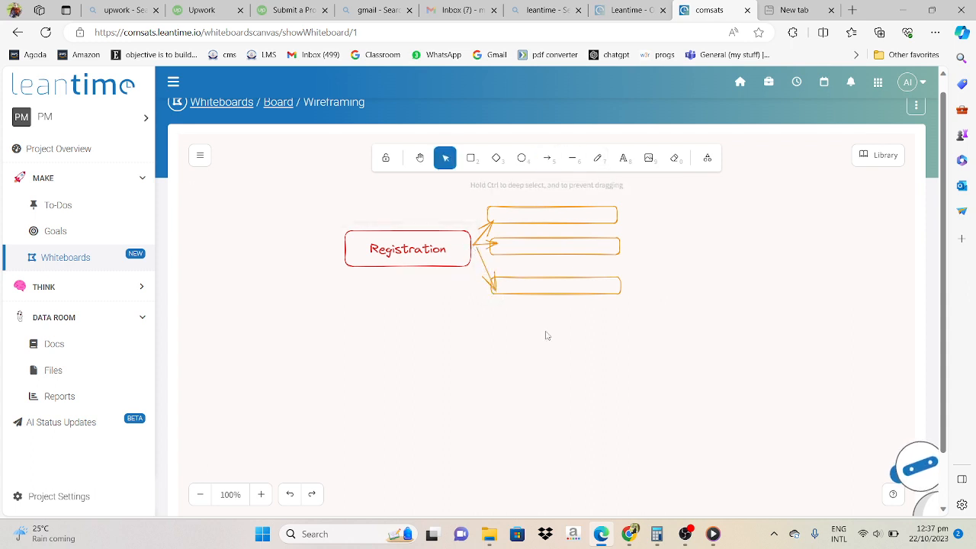
# Step: Label the uppermost orange rectangle "name" and place the text "emaill" on the middle one
pyautogui.click(618, 160)
pyautogui.click(537, 216)
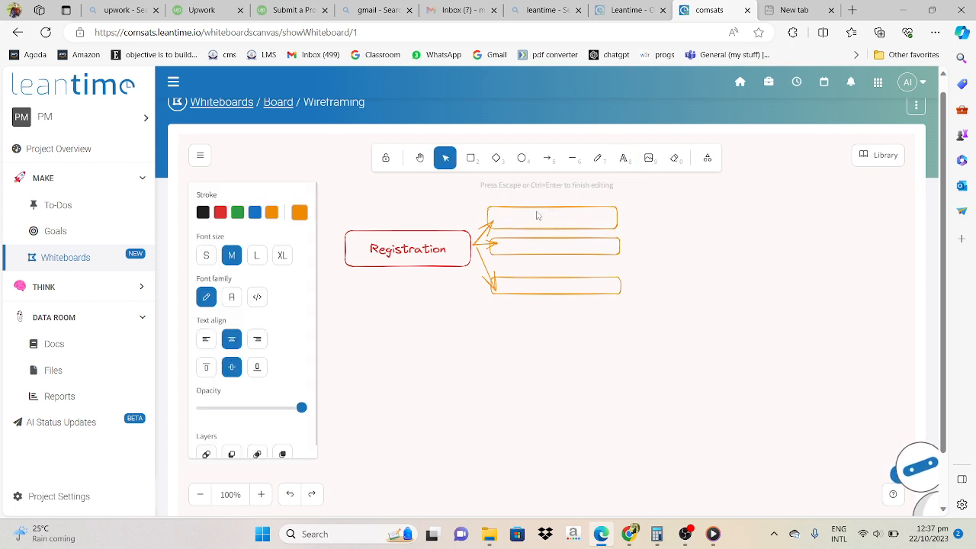
pyautogui.write('name')
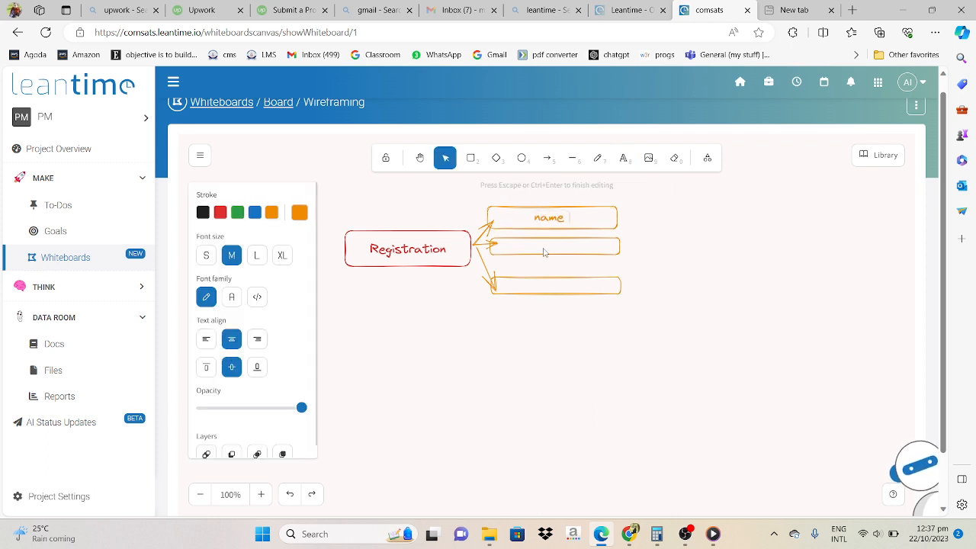
pyautogui.click(623, 158)
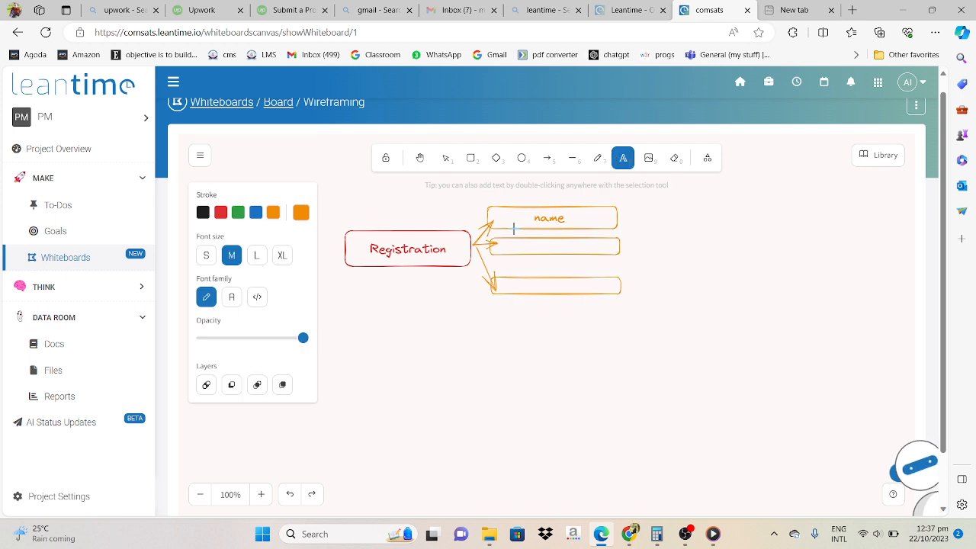
pyautogui.click(523, 247)
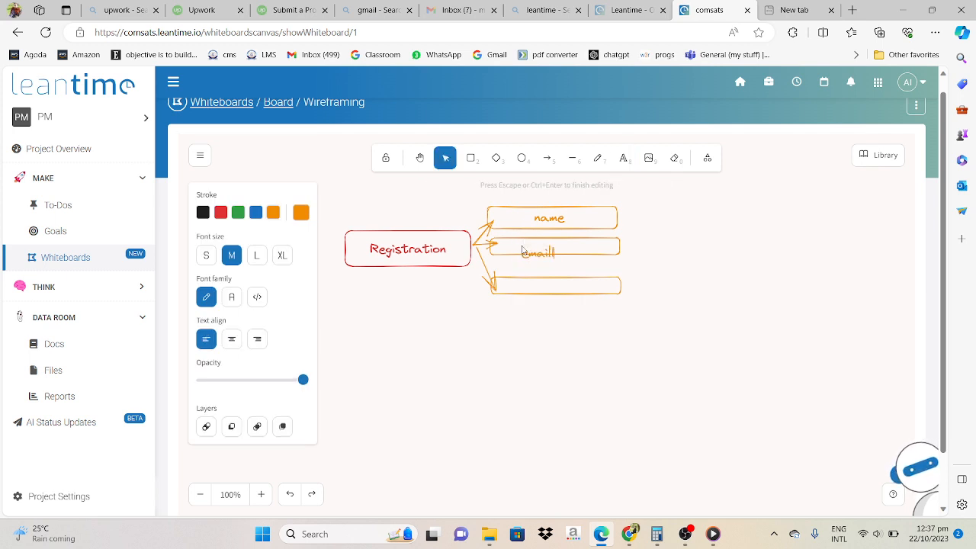
pyautogui.doubleClick(544, 254)
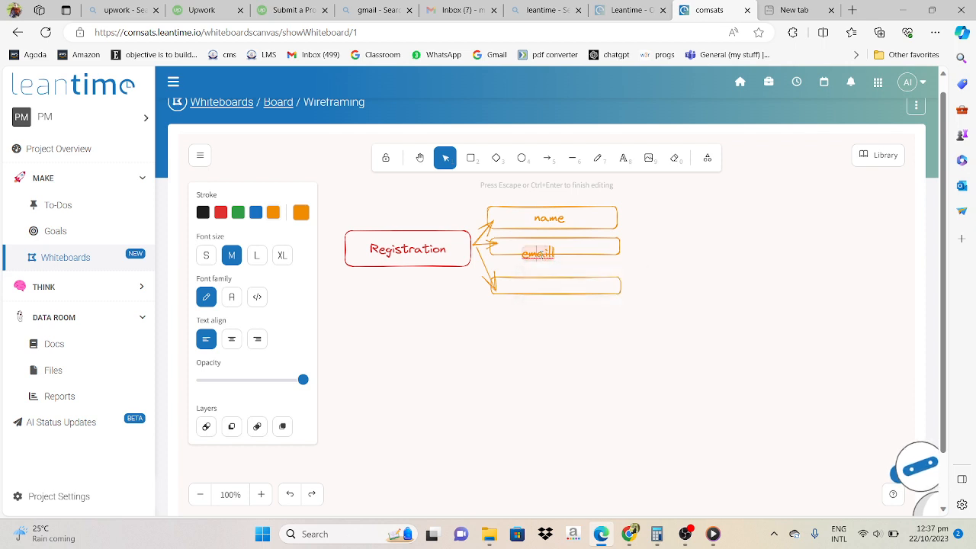
pyautogui.click(668, 277)
# Step: Place the text "phone number" on the lowest orange rectangle
pyautogui.click(538, 281)
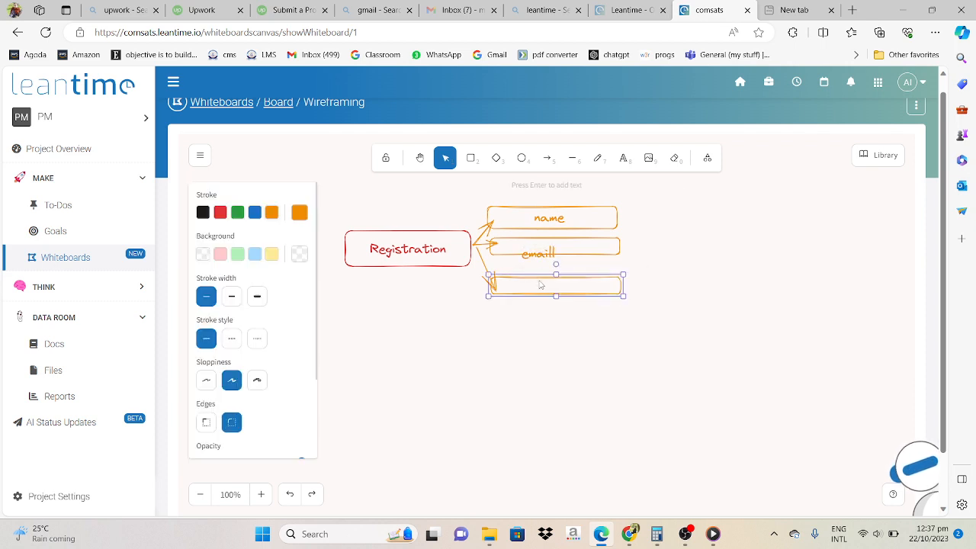
pyautogui.press('h')
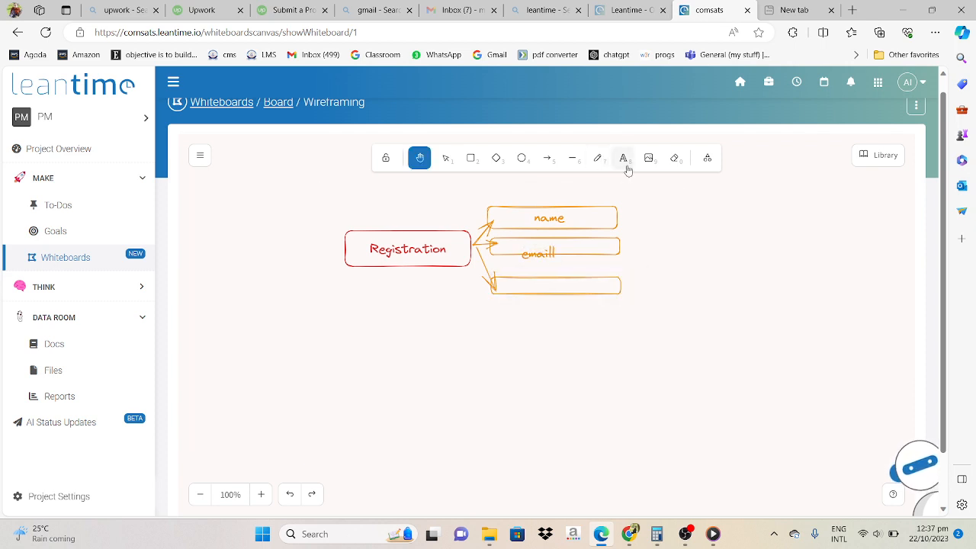
pyautogui.click(624, 163)
pyautogui.click(532, 284)
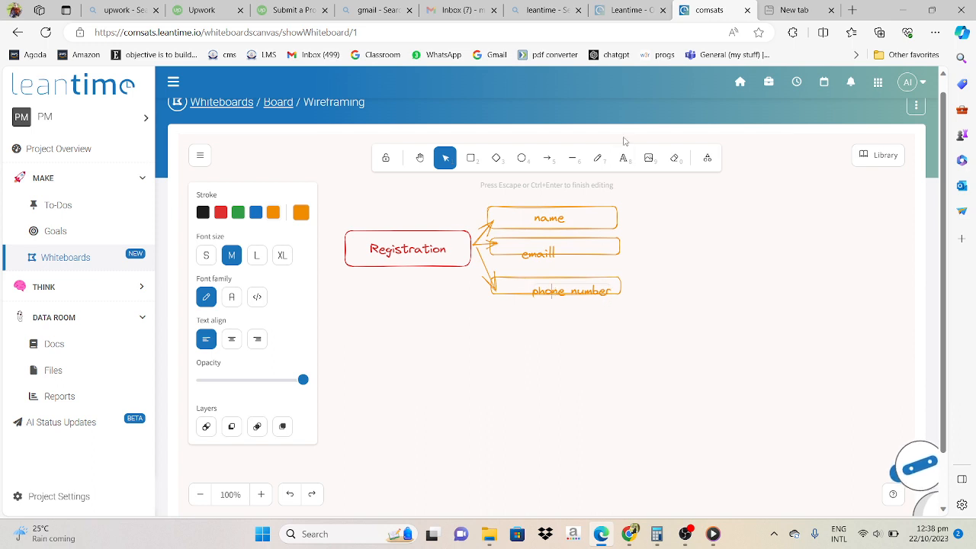
pyautogui.click(624, 162)
pyautogui.click(595, 294)
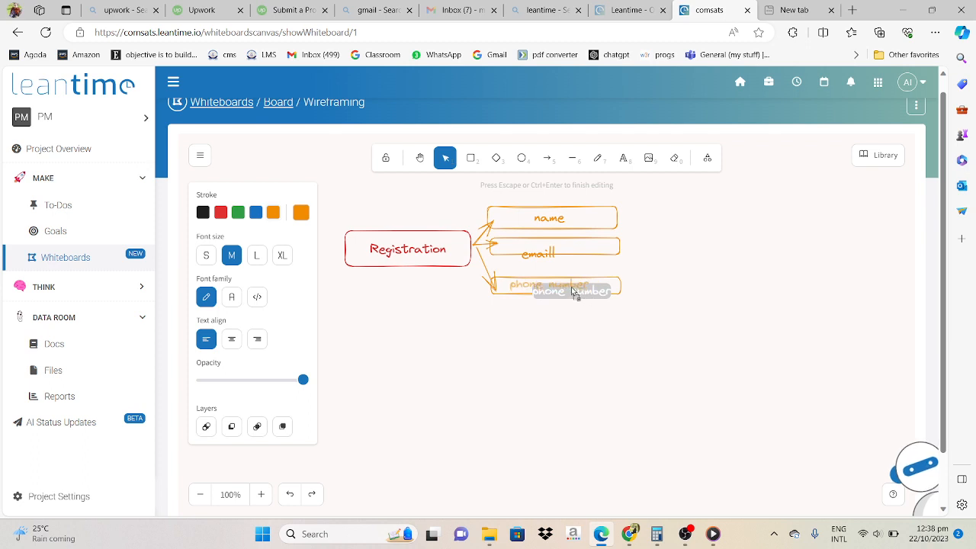
pyautogui.click(591, 324)
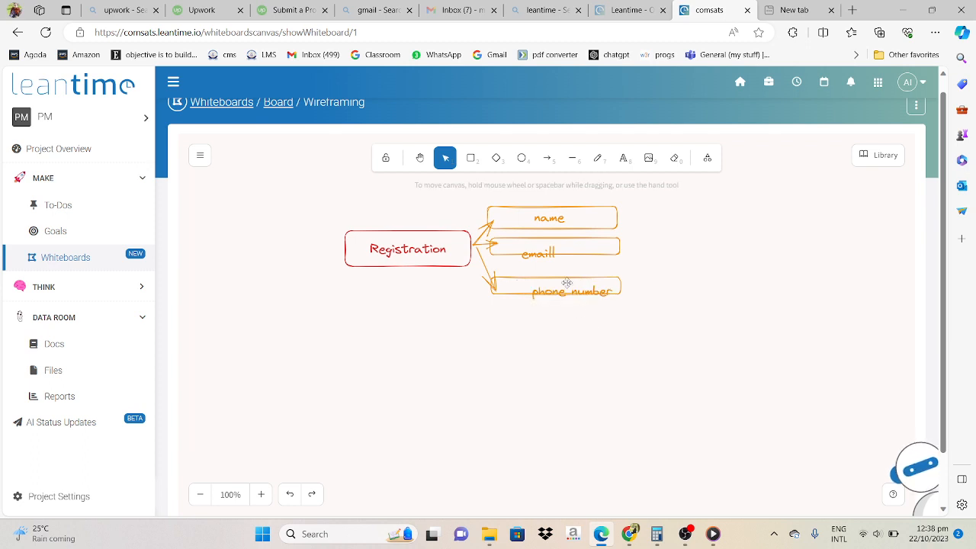
# Step: Move the lowest and middle orange rectangles so they frame the "phone number" and "emaill" texts
pyautogui.click(577, 292)
pyautogui.moveTo(577, 293); pyautogui.dragTo(586, 295)
pyautogui.click(587, 356)
pyautogui.moveTo(565, 244); pyautogui.dragTo(567, 254)
pyautogui.click(659, 223)
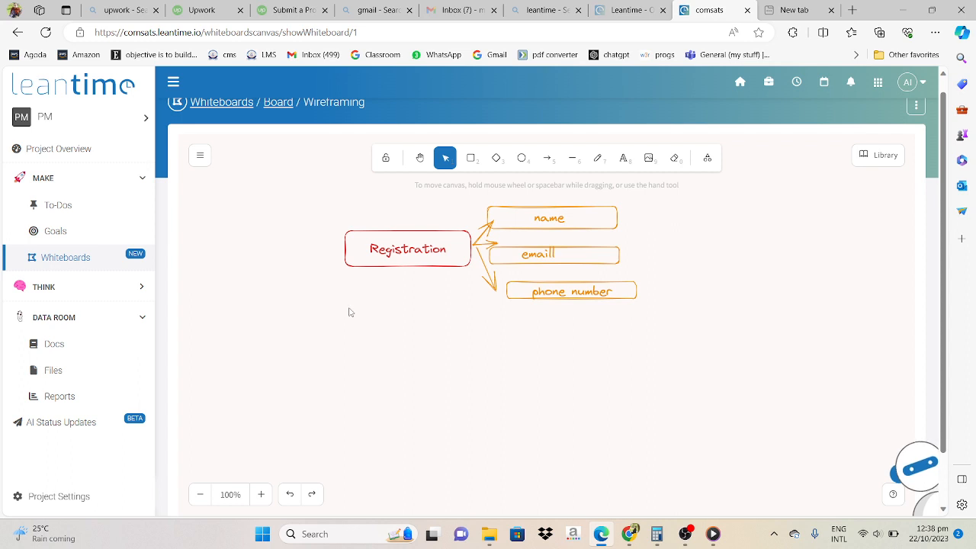
# Step: Draw a rectangle with a red stroke below the Registration box and enlarge it to about the same size
pyautogui.click(470, 158)
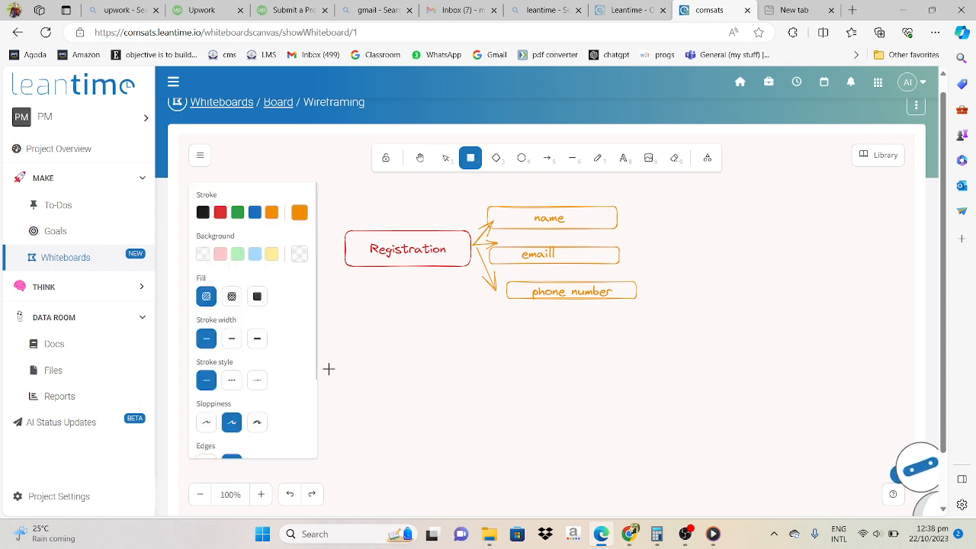
pyautogui.moveTo(349, 325)
pyautogui.mouseDown()
pyautogui.moveTo(418, 396)
pyautogui.moveTo(355, 328)
pyautogui.moveTo(328, 315)
pyautogui.mouseUp()
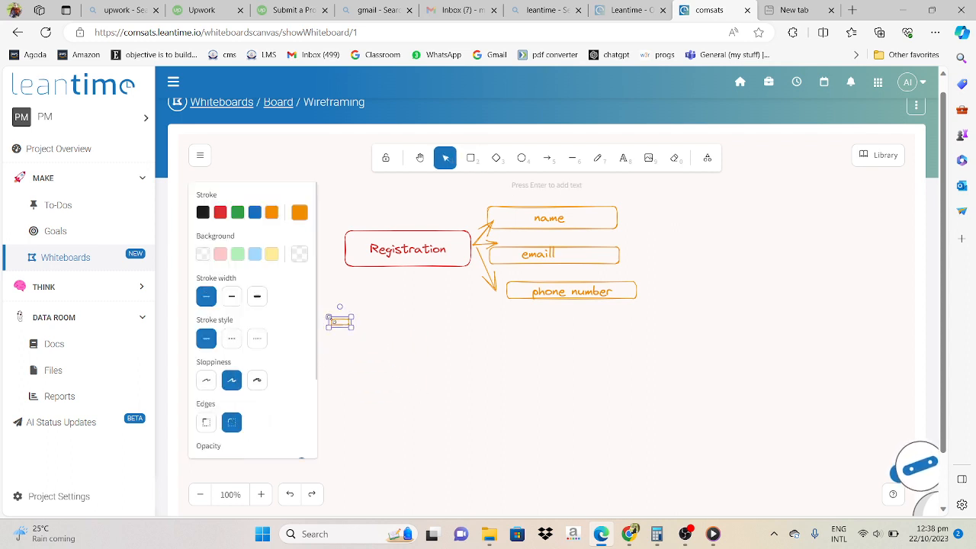
pyautogui.click(220, 211)
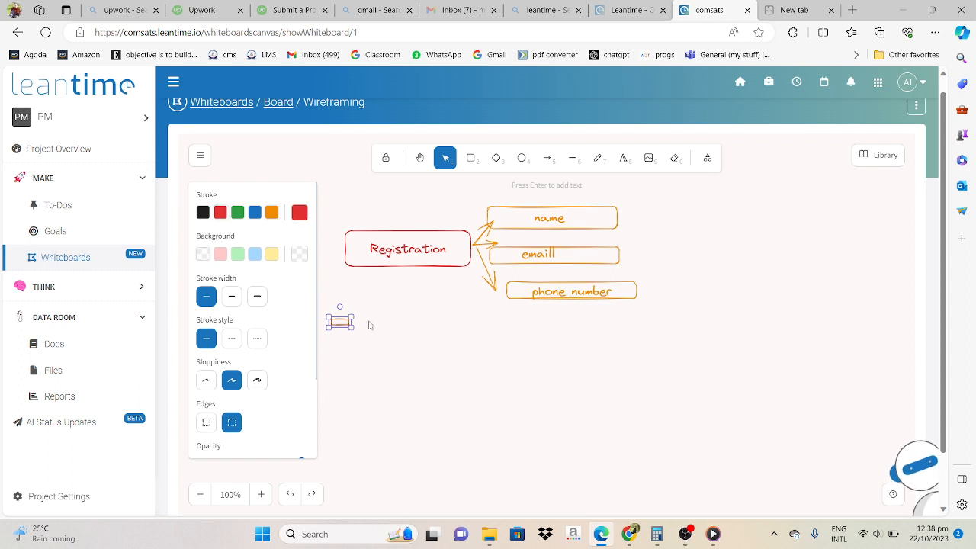
pyautogui.moveTo(341, 326)
pyautogui.mouseDown()
pyautogui.moveTo(401, 387)
pyautogui.moveTo(344, 324)
pyautogui.moveTo(442, 345)
pyautogui.moveTo(459, 361)
pyautogui.mouseUp()
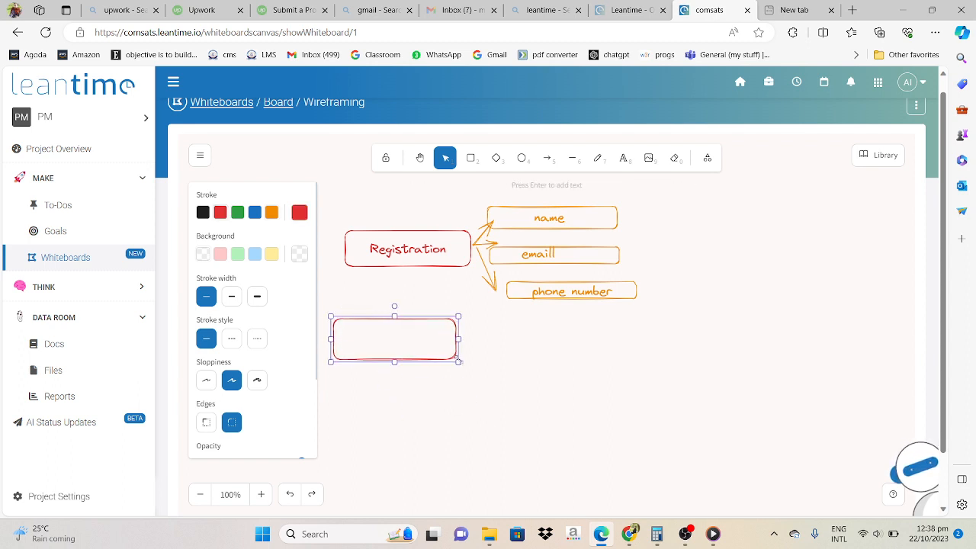
pyautogui.press('Escape')
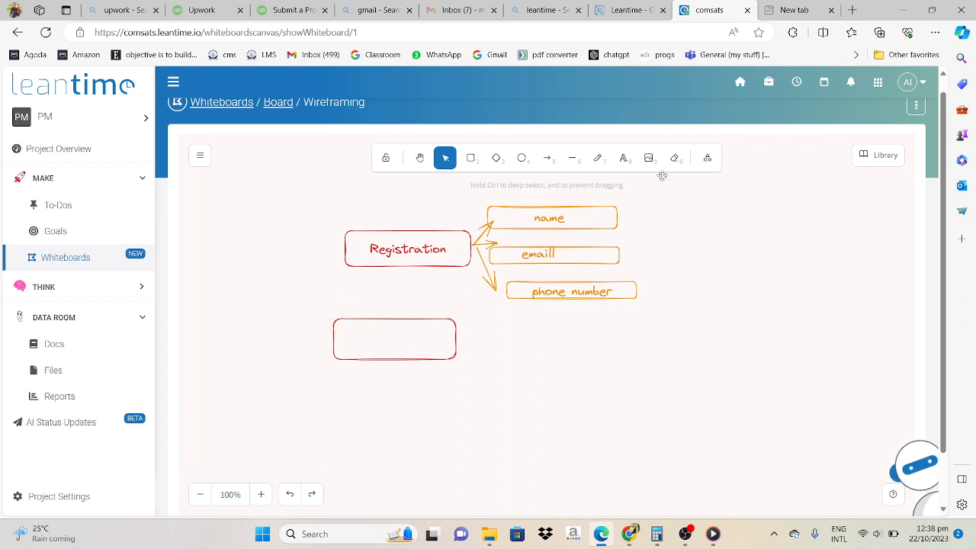
# Step: Add the centred text "order meal" inside the empty red rectangle
pyautogui.click(624, 159)
pyautogui.click(391, 333)
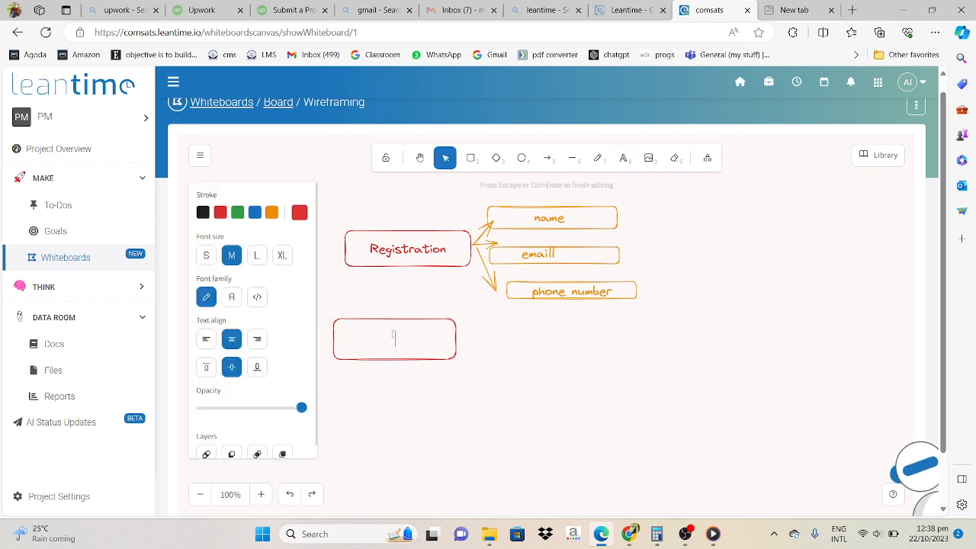
pyautogui.write('ode')
pyautogui.press('BackSpace')
pyautogui.press('BackSpace')
pyautogui.write('rd')
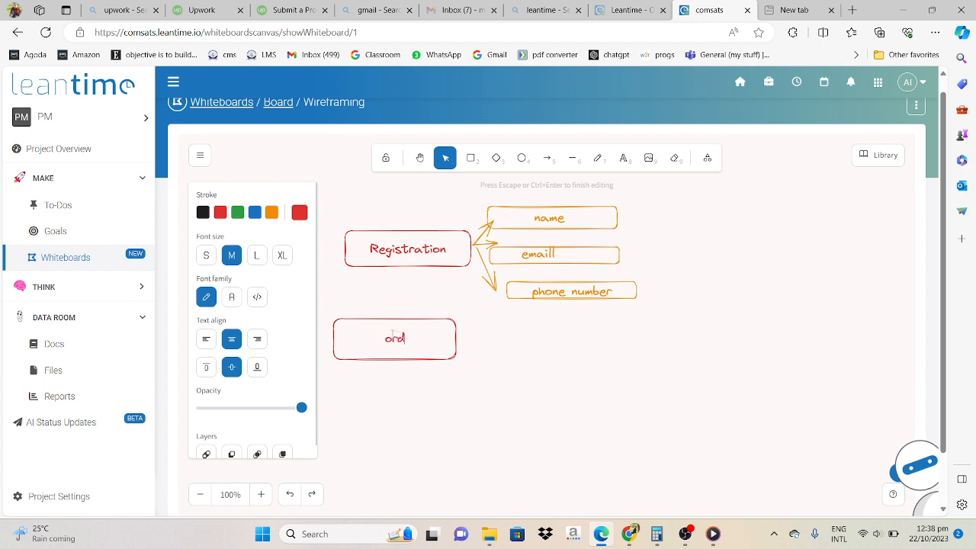
pyautogui.write('er meal')
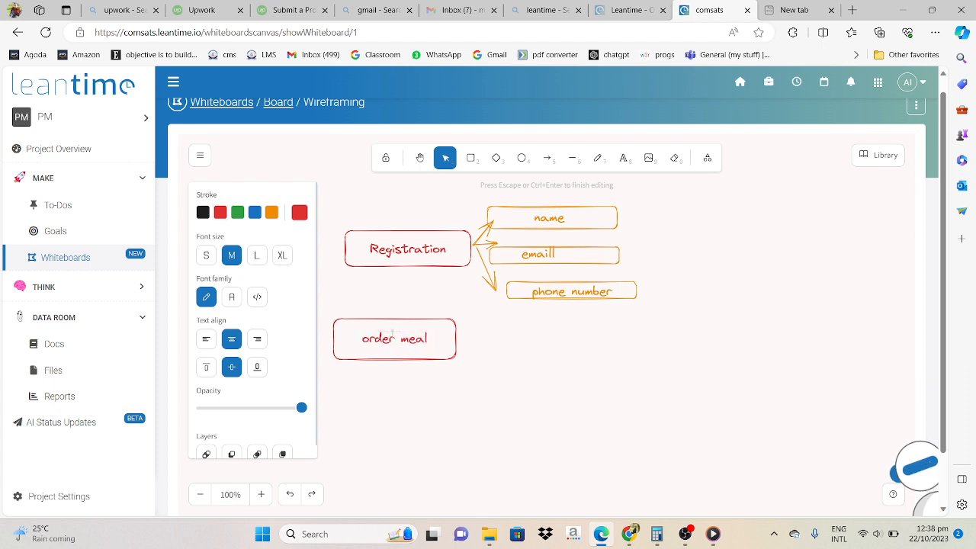
pyautogui.click(481, 404)
# Step: Duplicate the orange "name" rectangle and place the copy to the right of the order meal box, slightly lower
pyautogui.click(525, 223)
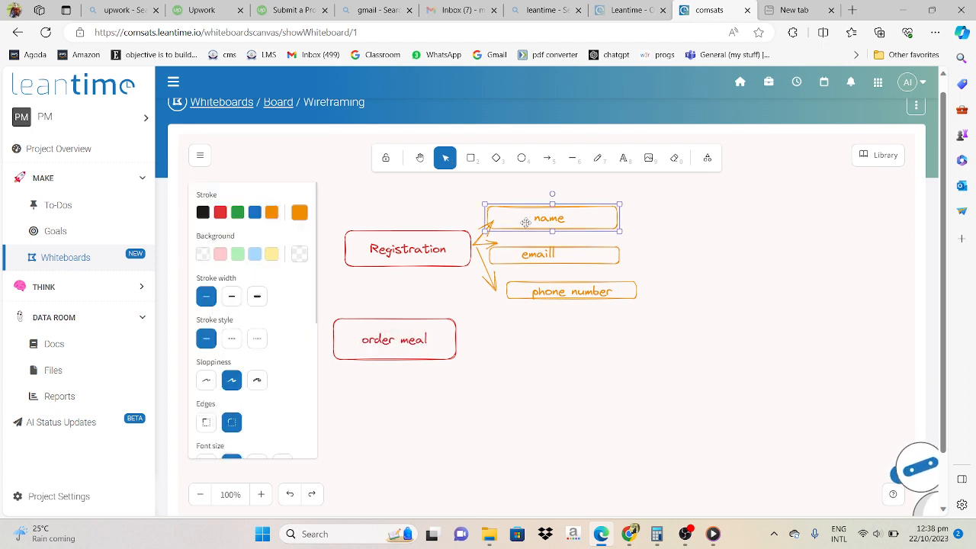
pyautogui.hotkey('ctrl', 'c')
pyautogui.hotkey('ctrl', 'v')
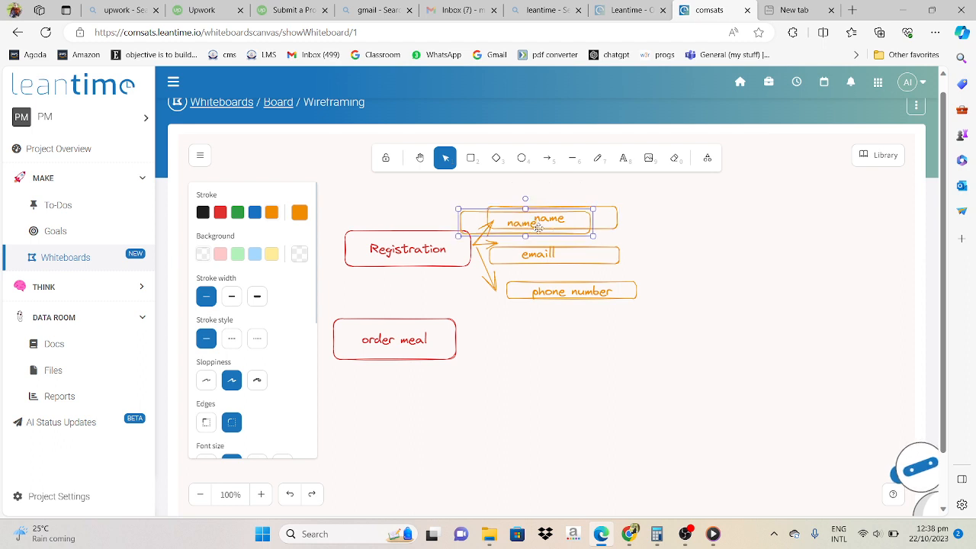
pyautogui.moveTo(537, 222); pyautogui.dragTo(547, 358)
# Step: Change the label of the copied orange rectangle to "select favourite meal"
pyautogui.doubleClick(547, 359)
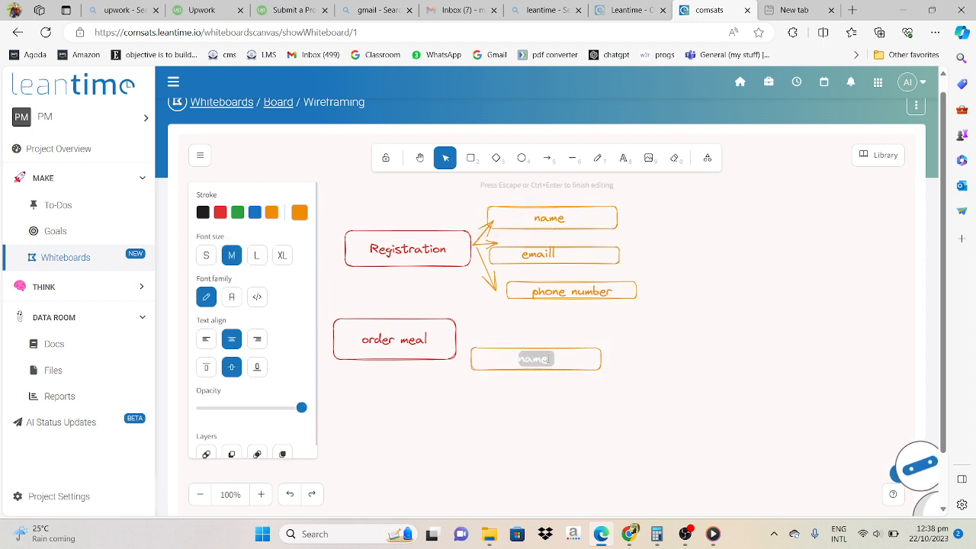
pyautogui.write('selct')
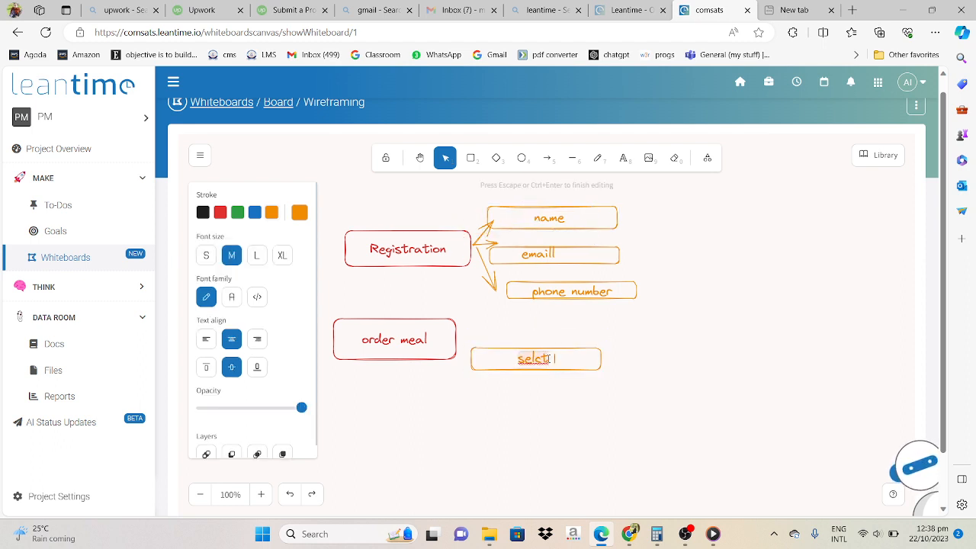
pyautogui.press('BackSpace')
pyautogui.press('BackSpace')
pyautogui.write('e')
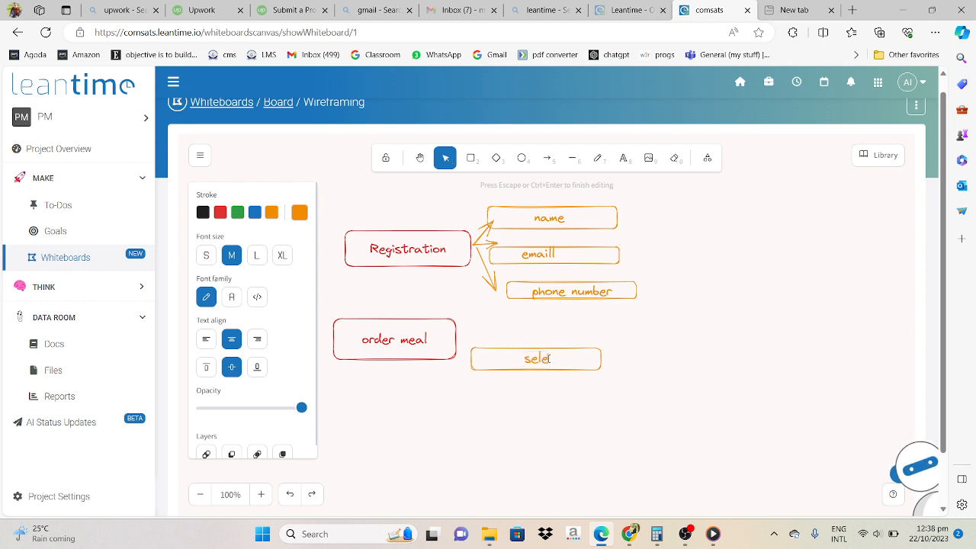
pyautogui.write('ct  favourite')
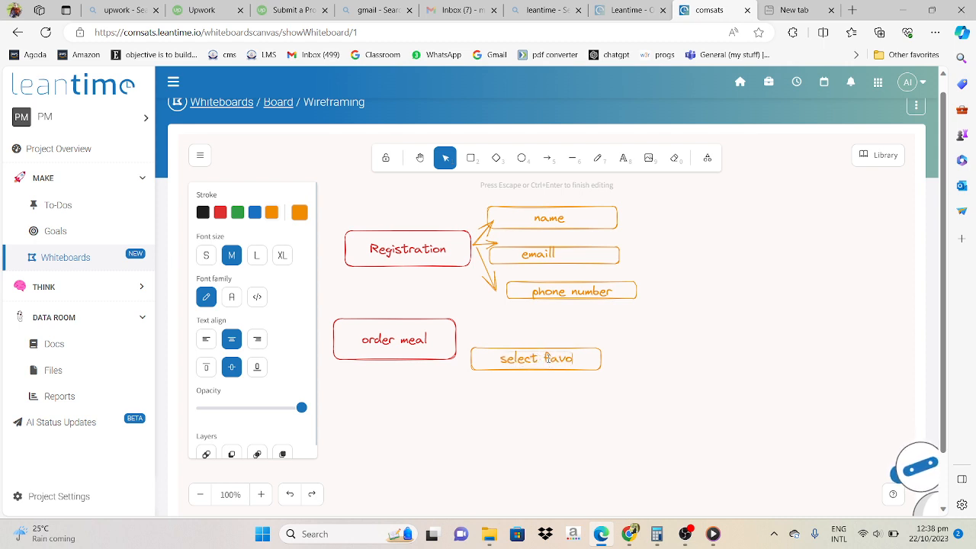
pyautogui.write('meal')
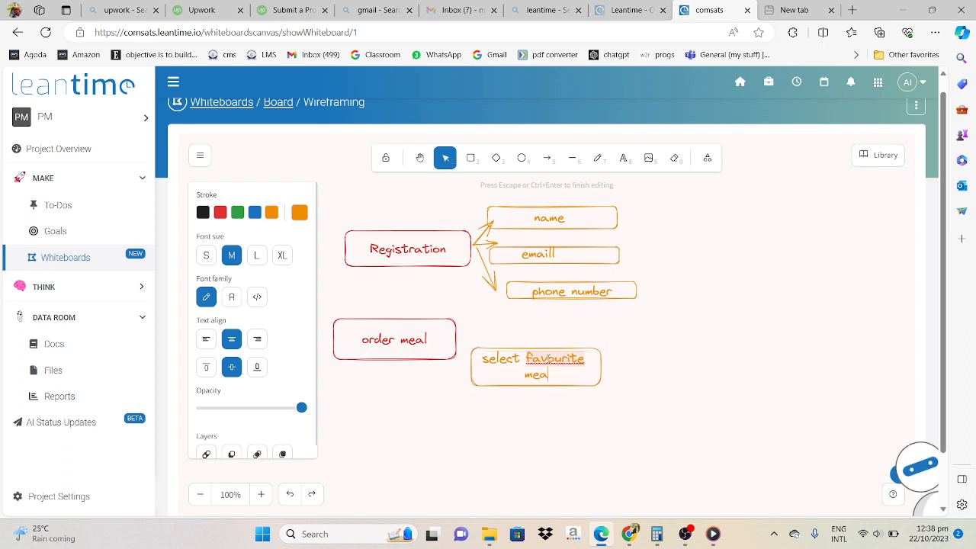
pyautogui.click(744, 381)
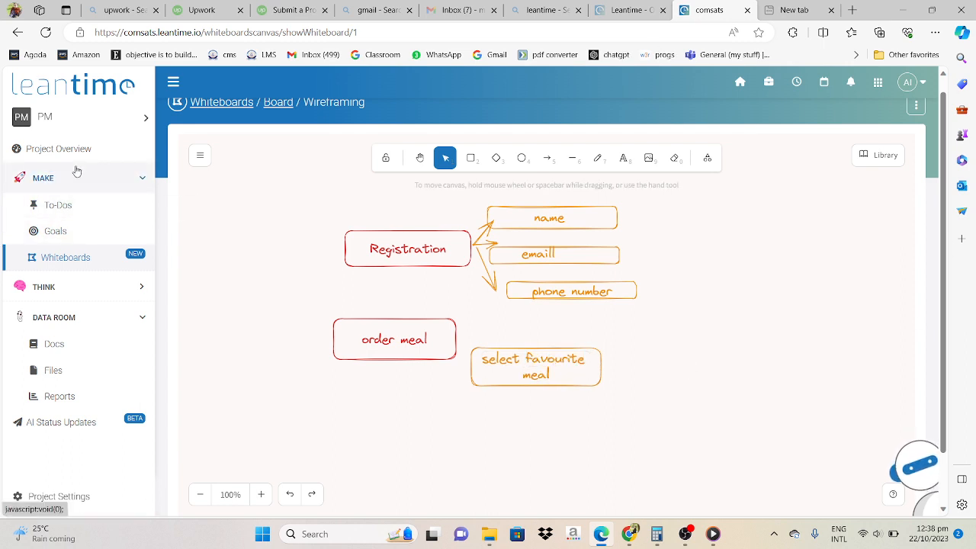
# Step: Open the project's Ideas board and start a new idea with the description "Order meal"
pyautogui.click(87, 286)
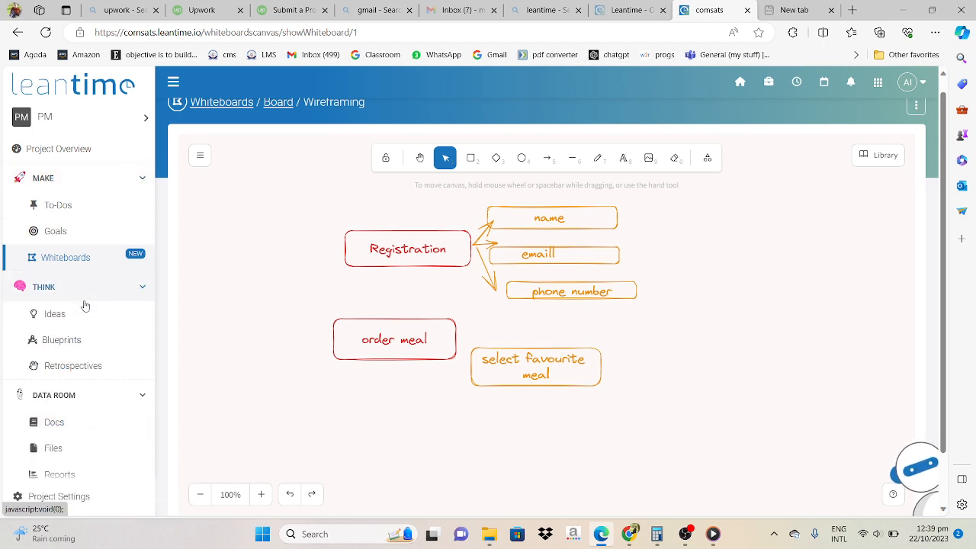
pyautogui.click(85, 320)
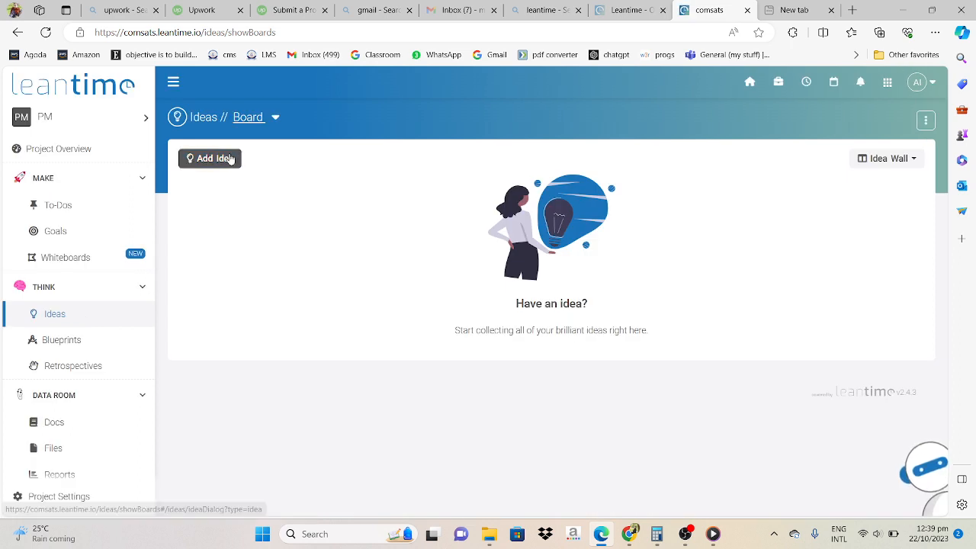
pyautogui.click(219, 158)
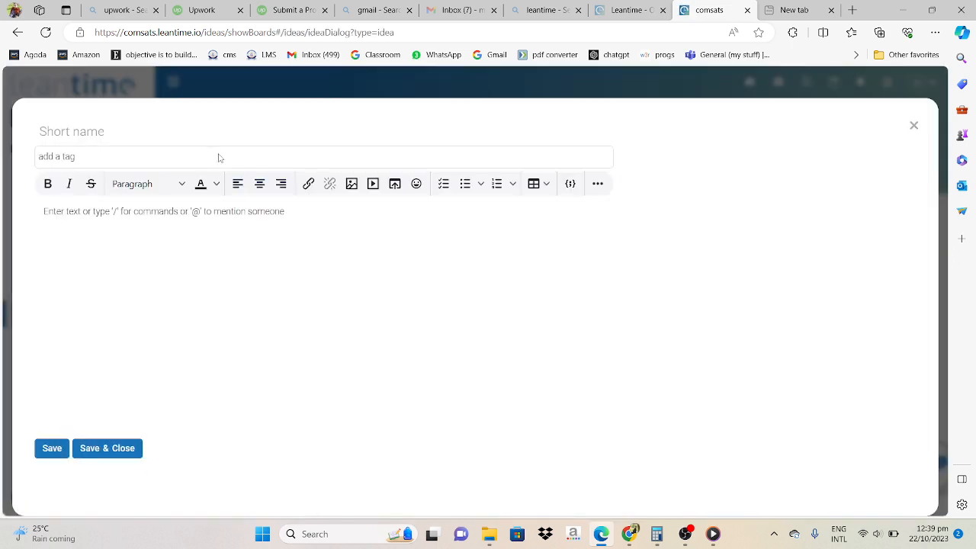
pyautogui.click(187, 214)
pyautogui.press('capslock')
pyautogui.write('O')
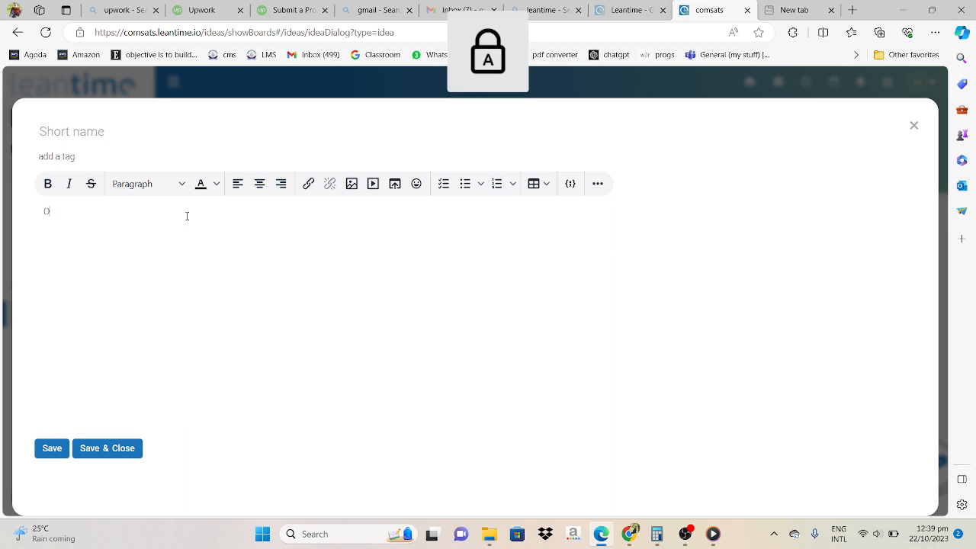
pyautogui.press('capslock')
pyautogui.write('rder meal')
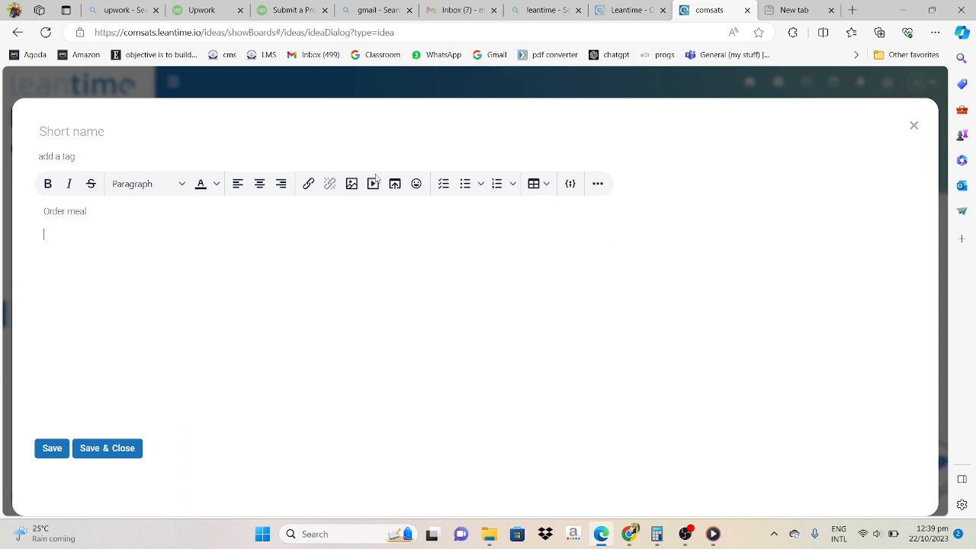
# Step: Add a line below "Order meal" with a smiling sweat emoji and the text "There should be discount option"
pyautogui.click(417, 185)
pyautogui.click(483, 270)
pyautogui.press('capslock')
pyautogui.write('T')
pyautogui.press('capslock')
pyautogui.write('here')
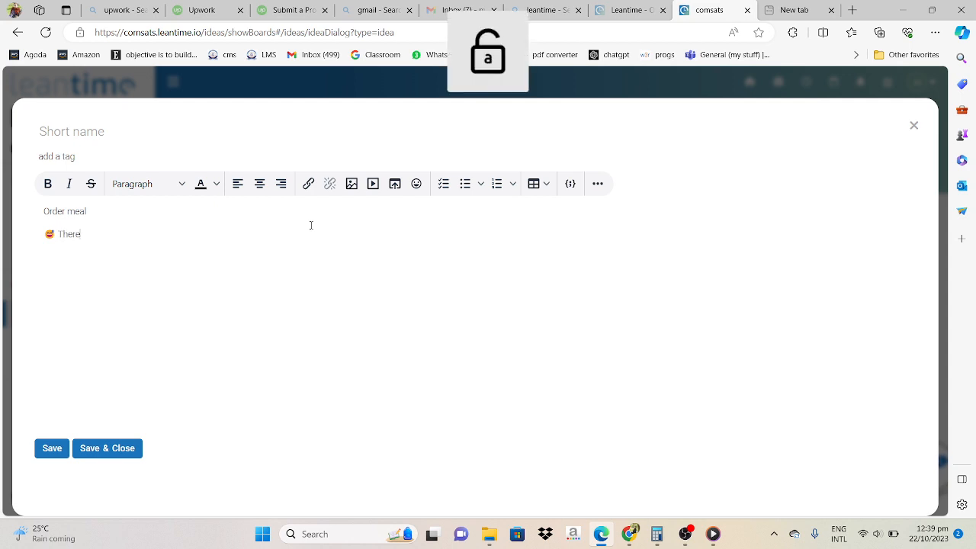
pyautogui.write(' should')
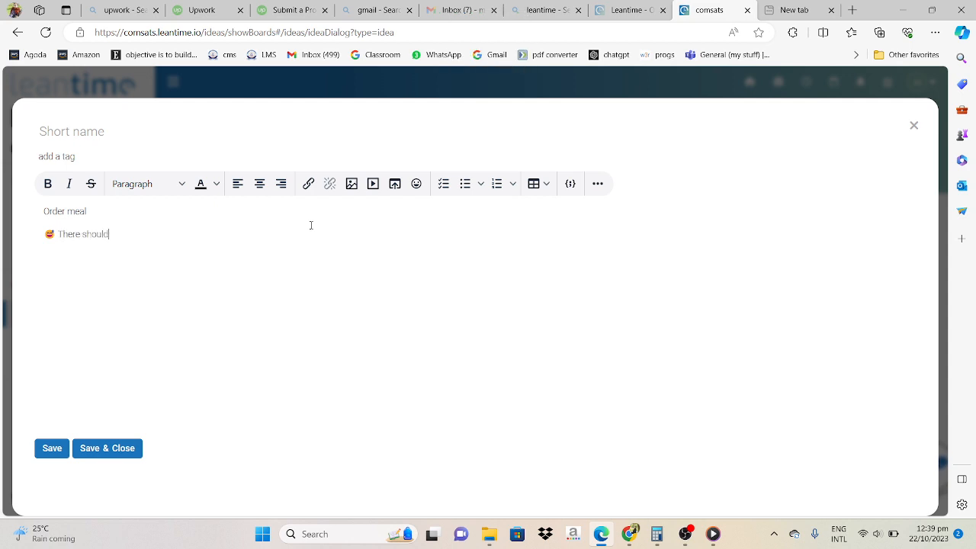
pyautogui.write(' be discount option')
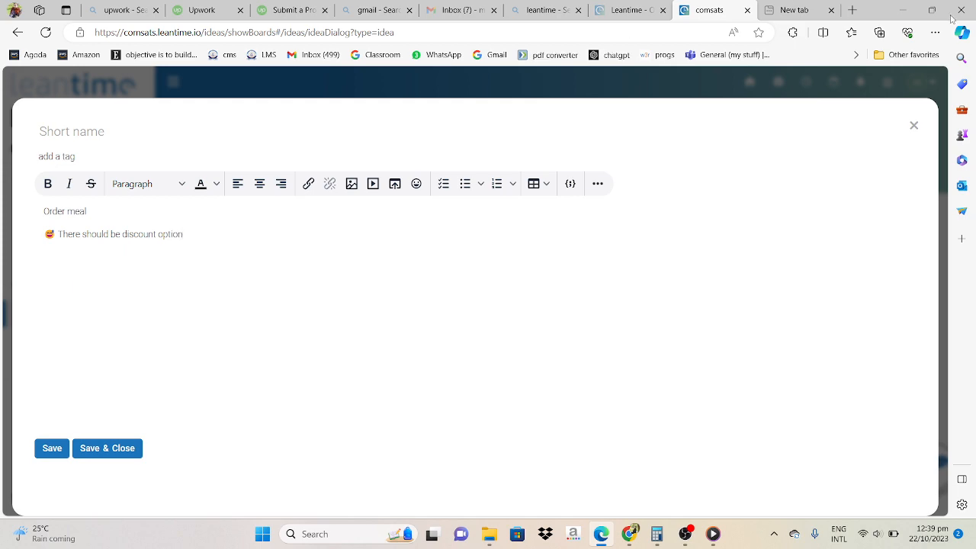
# Step: Search the web for "chezious" in a new browser tab and open the Cheezious website
pyautogui.click(853, 10)
pyautogui.write('che')
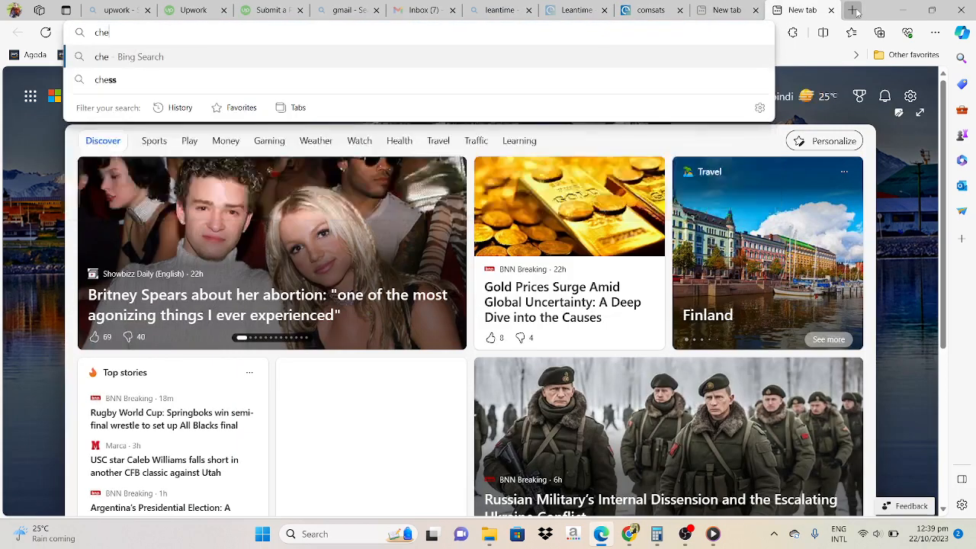
pyautogui.write('ziou')
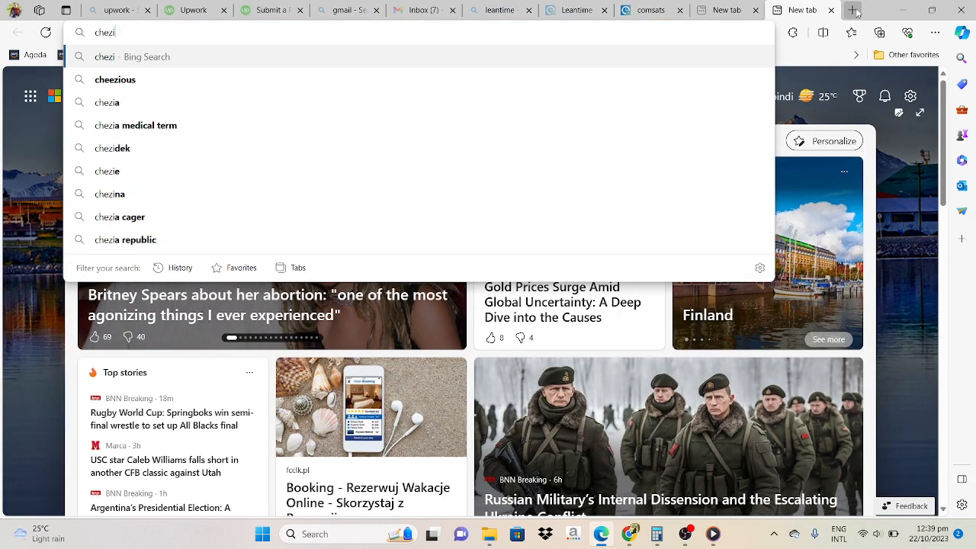
pyautogui.write('s')
pyautogui.press('Return')
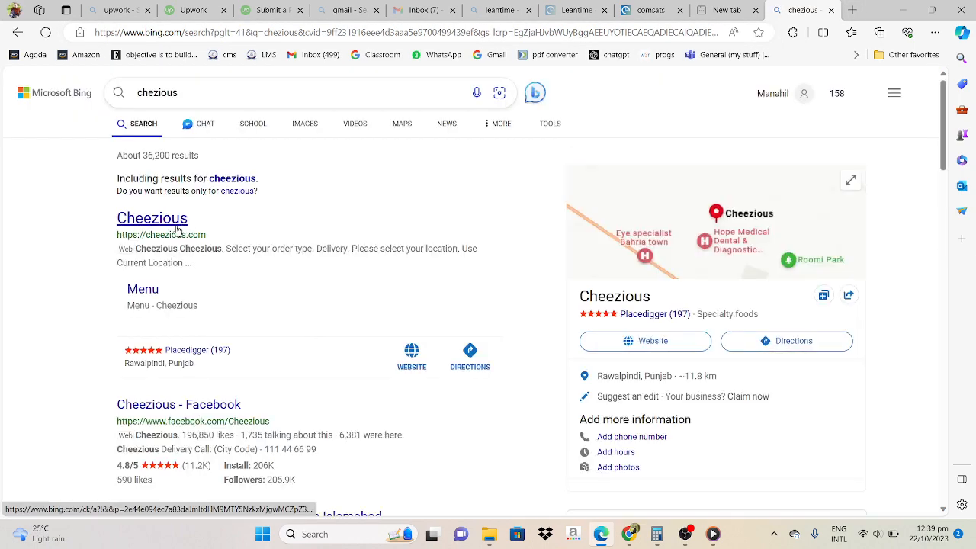
pyautogui.click(176, 227)
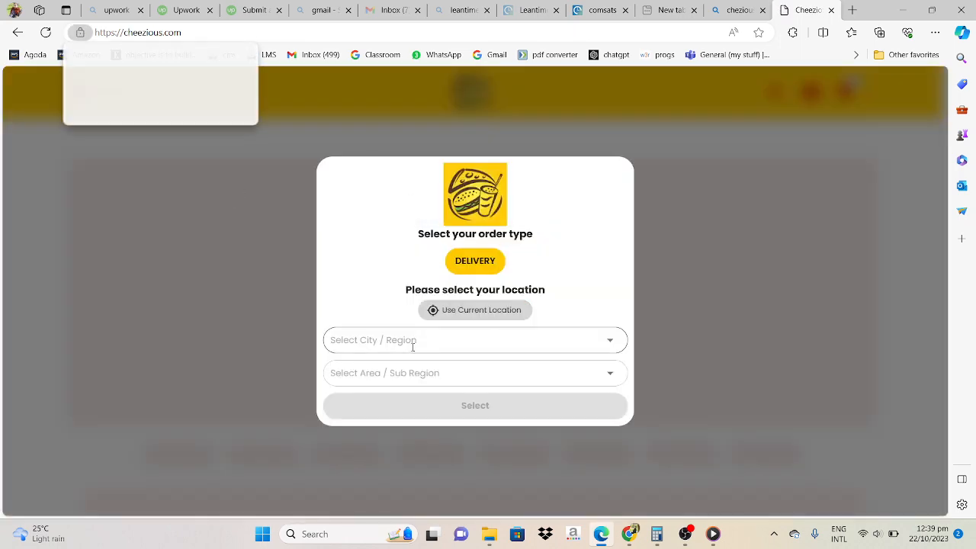
pyautogui.click(247, 60)
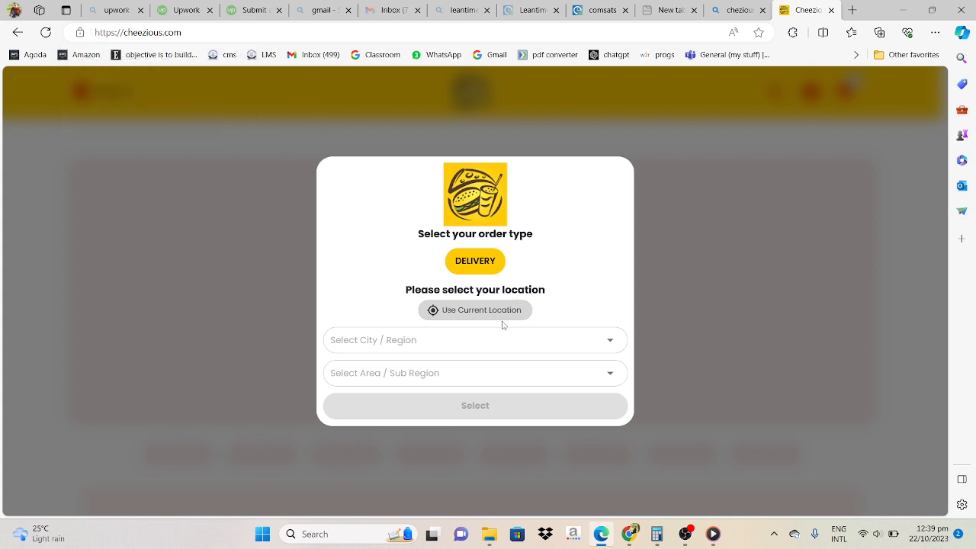
# Step: Copy the web address of the Cheezious website
pyautogui.click(206, 37)
pyautogui.rightClick(205, 40)
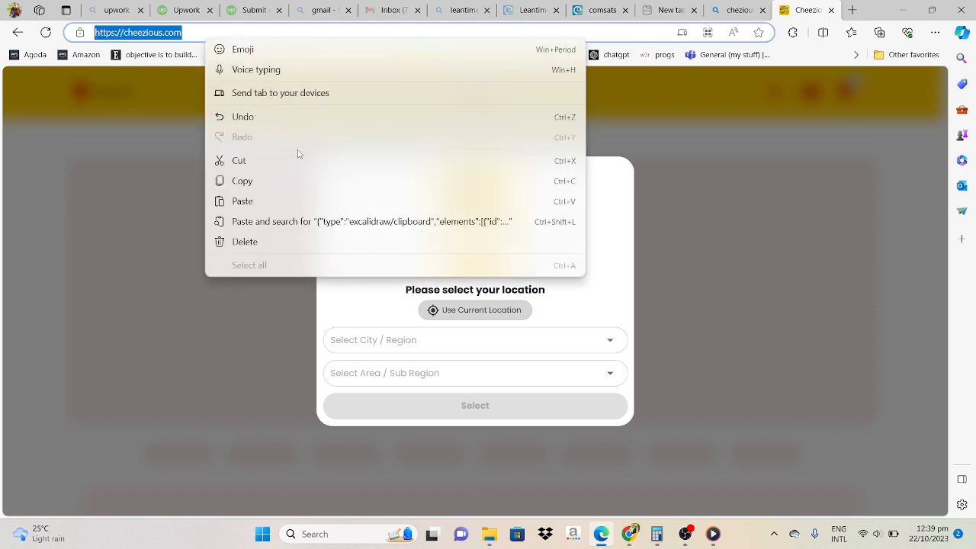
pyautogui.click(302, 181)
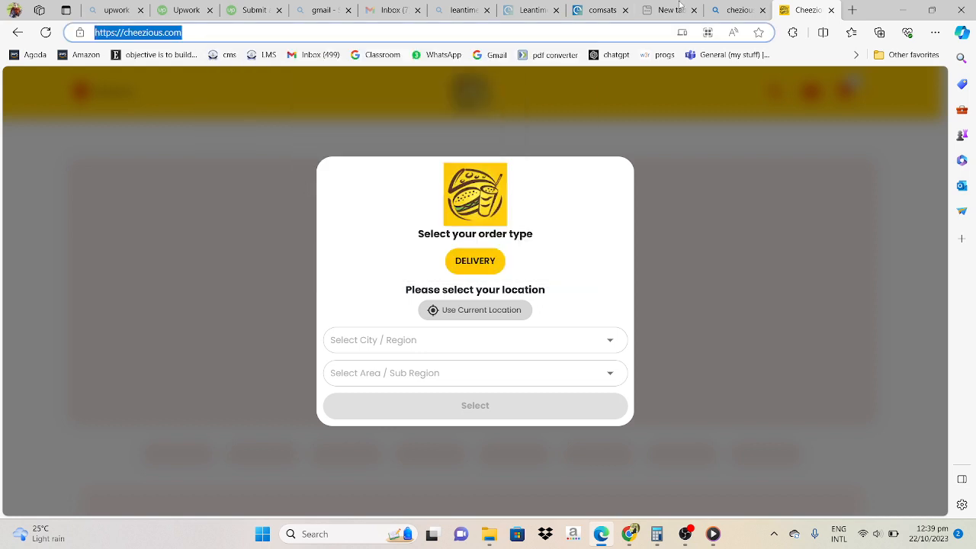
# Step: Return to the Leantime idea and insert the copied Cheezious address as a link on its own line below the discount text
pyautogui.click(597, 8)
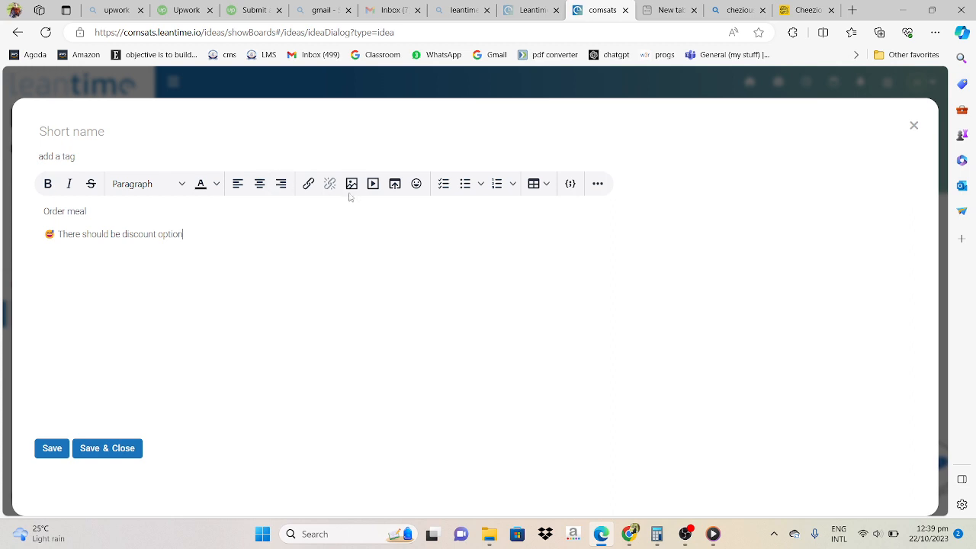
pyautogui.click(307, 186)
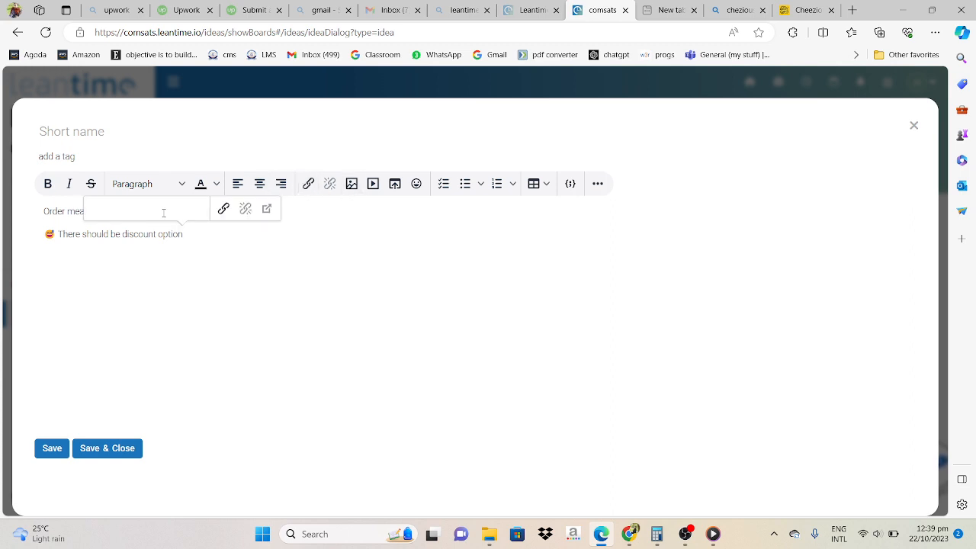
pyautogui.hotkey('ctrl', 'v')
pyautogui.press('Return')
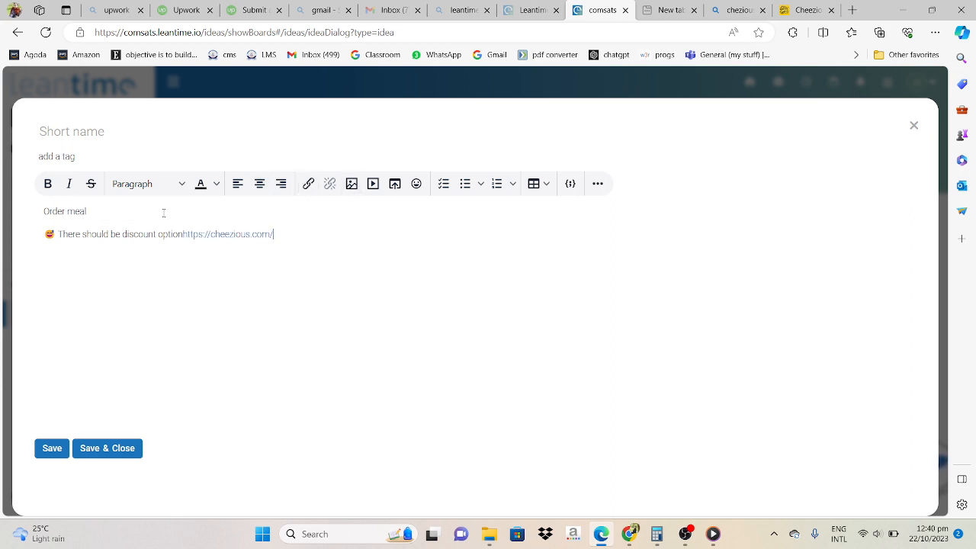
pyautogui.press('Return')
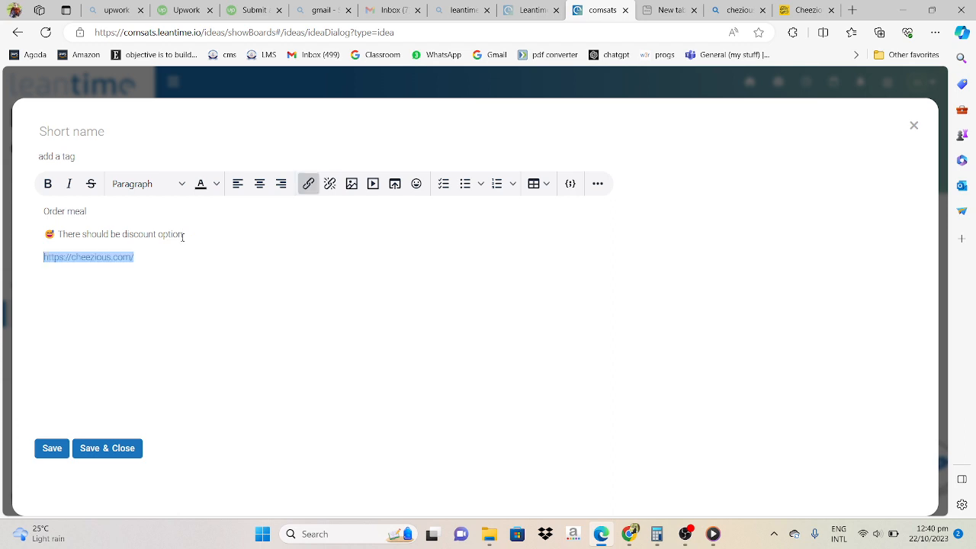
# Step: Add the line "Landing window should be like this" below the link and save the idea
pyautogui.press('Return')
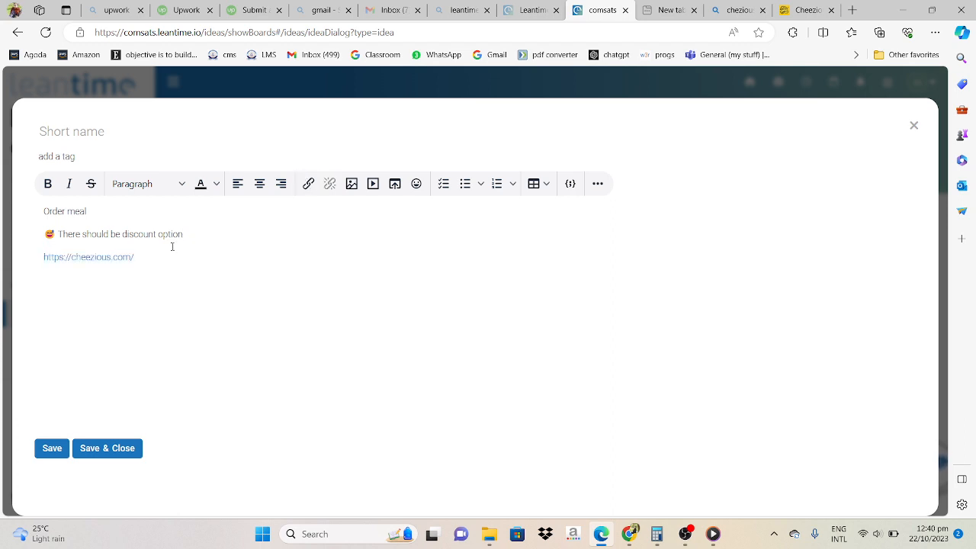
pyautogui.write('I')
pyautogui.press('capslock')
pyautogui.write('anding wind')
pyautogui.write('own')
pyautogui.write('sho')
pyautogui.write('uld be like')
pyautogui.write(' this')
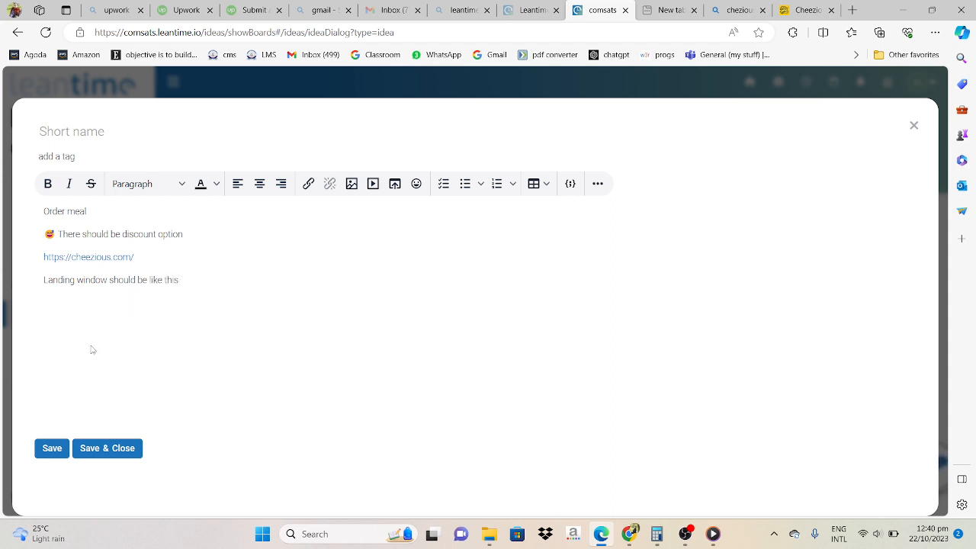
pyautogui.click(51, 447)
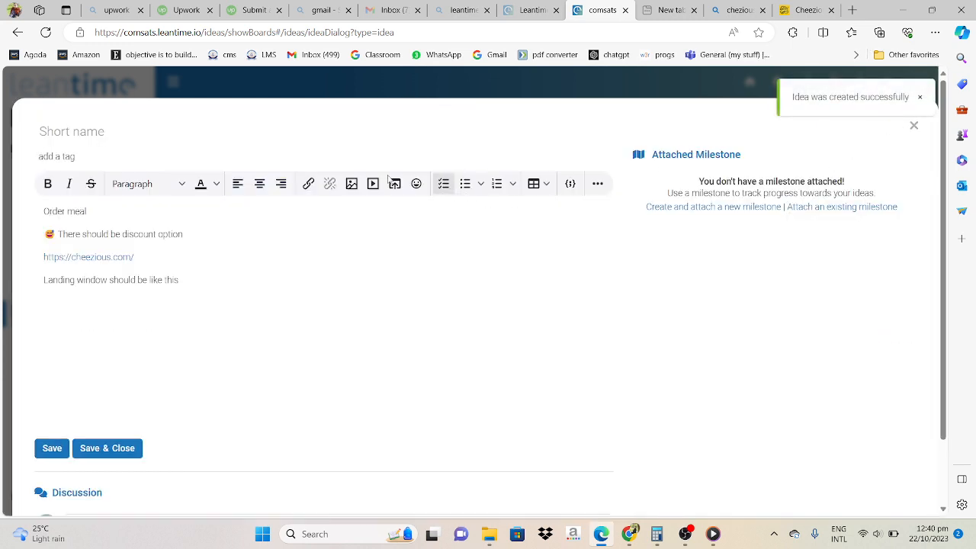
# Step: View the Insert/Edit Media and Emoticons dialogs without inserting anything, and close the idea to return to the Ideas board
pyautogui.click(373, 184)
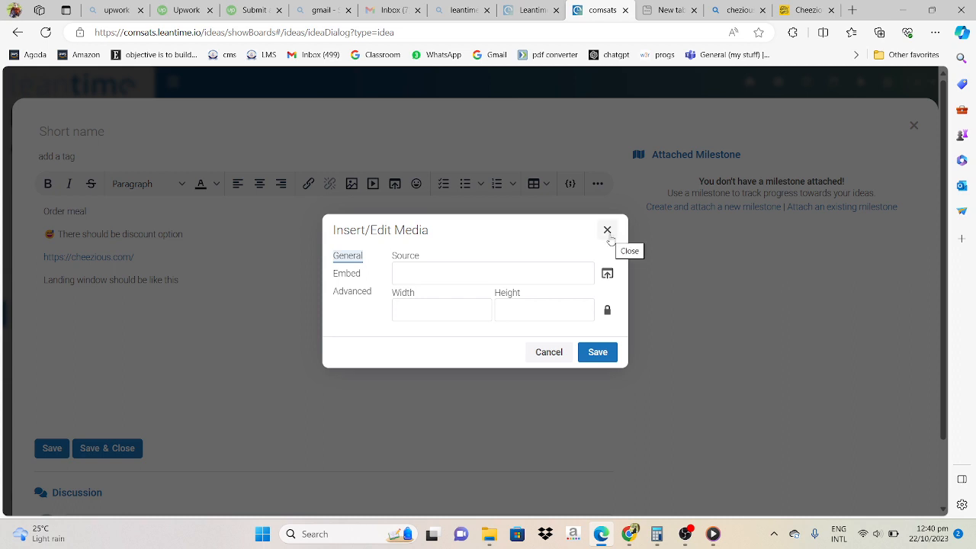
pyautogui.click(608, 232)
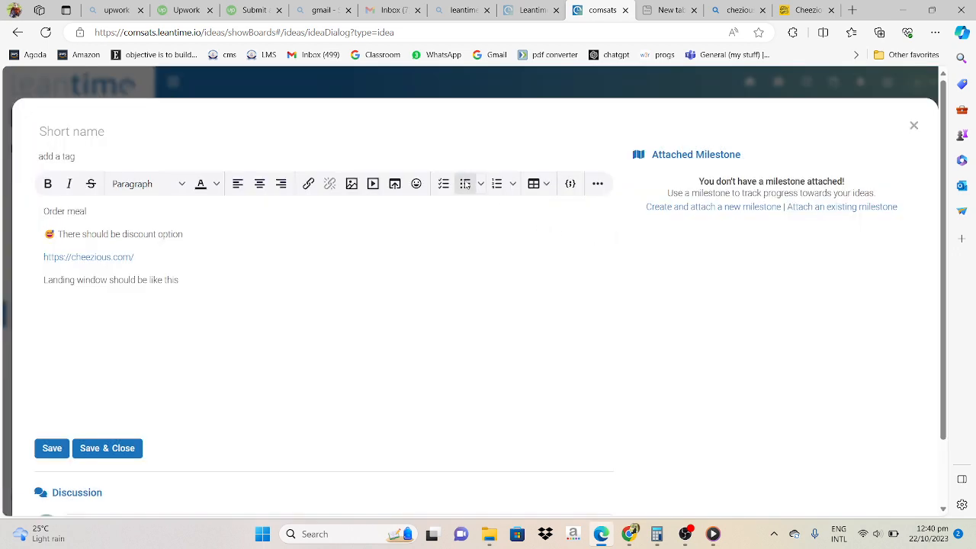
pyautogui.click(416, 186)
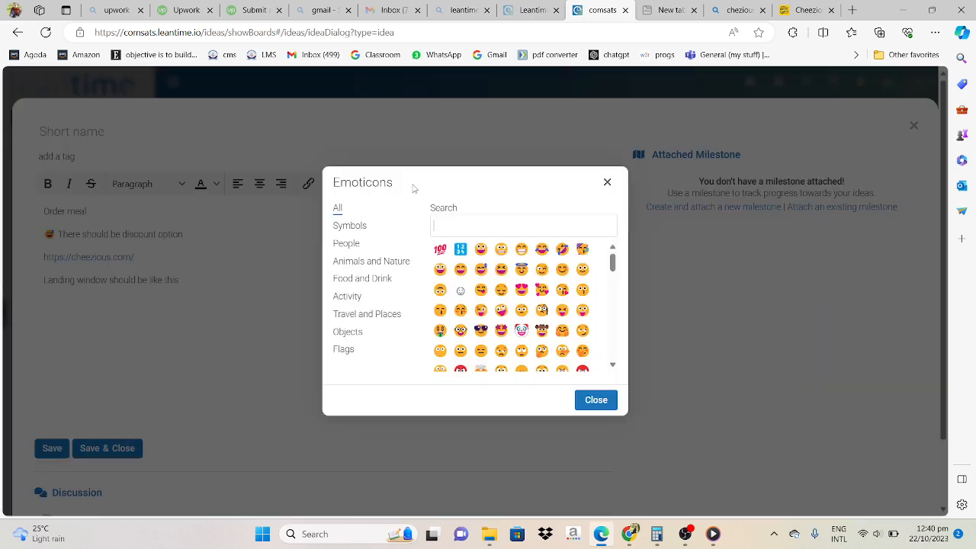
pyautogui.click(608, 184)
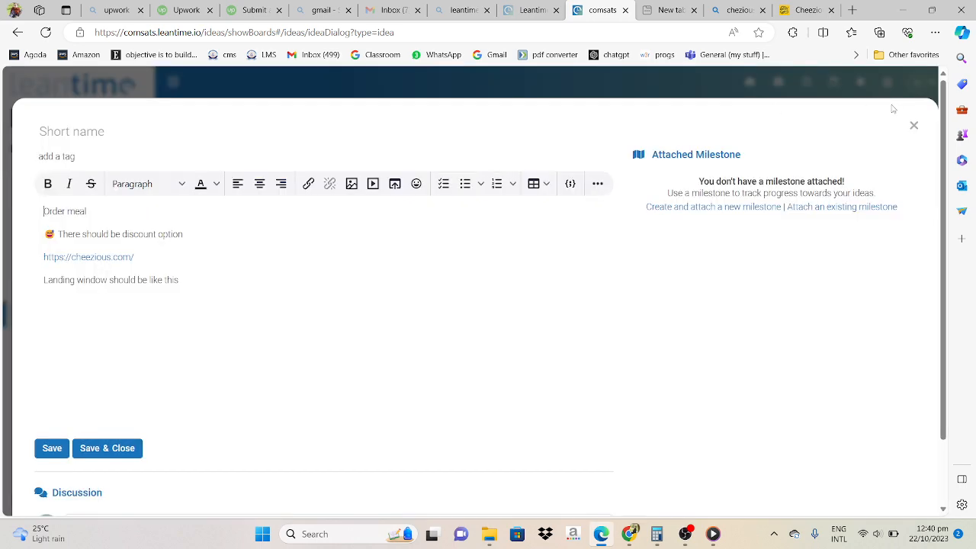
pyautogui.click(913, 125)
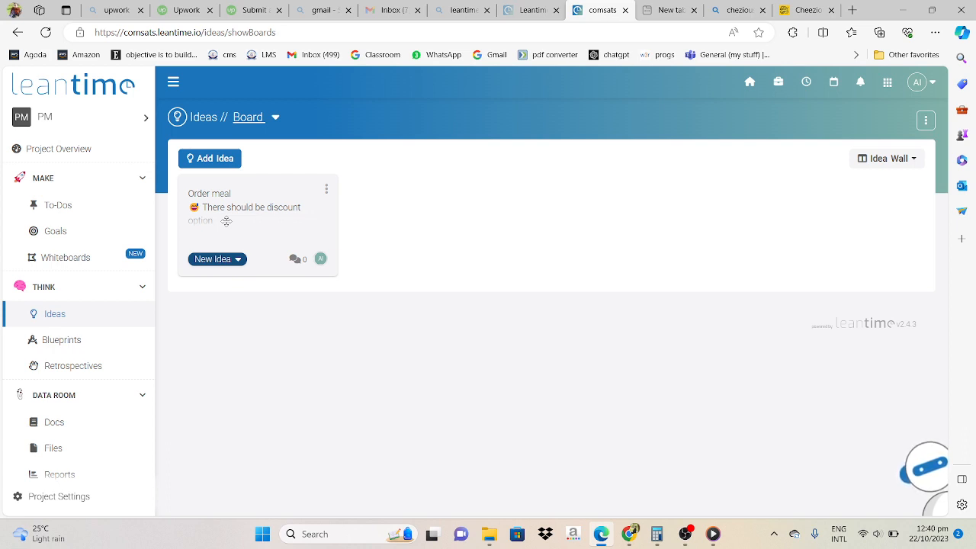
# Step: Set the status of the Order meal idea to Delivering
pyautogui.click(216, 260)
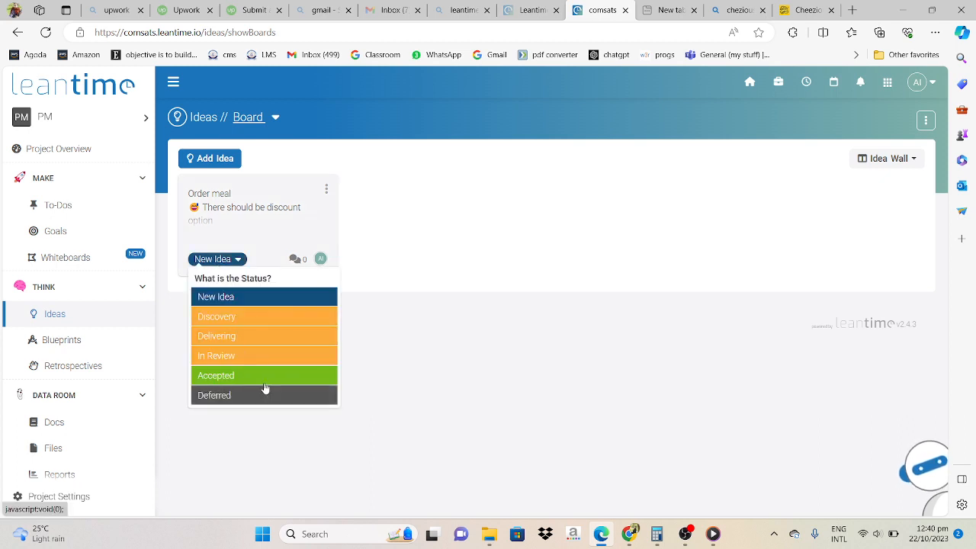
pyautogui.click(234, 339)
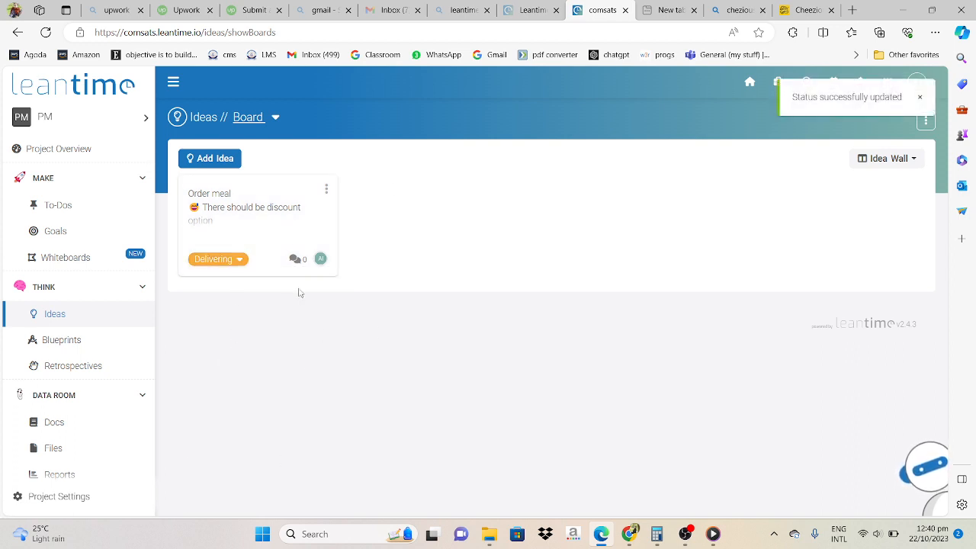
# Step: Open the project's Blueprints and look over the available canvas and analysis templates
pyautogui.click(98, 352)
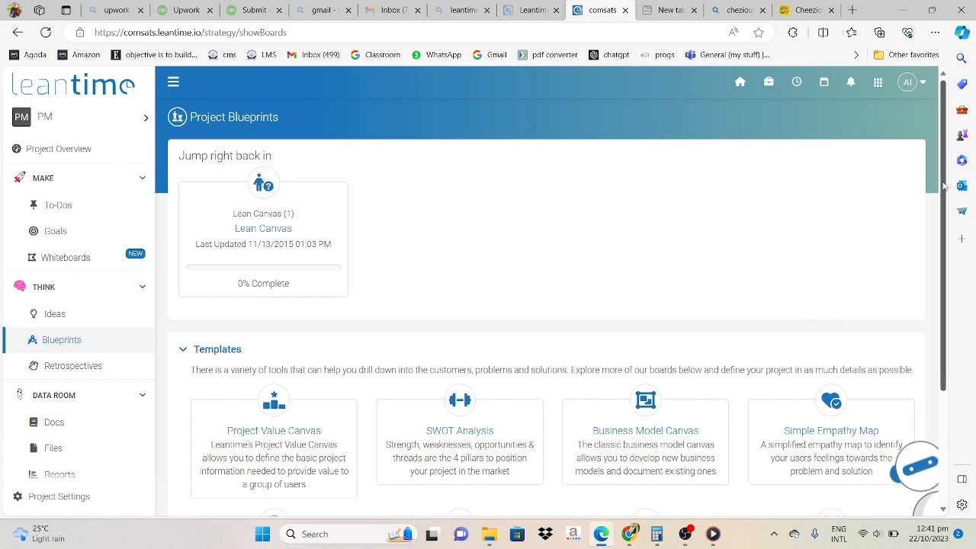
pyautogui.scroll(-3, 939, 190)
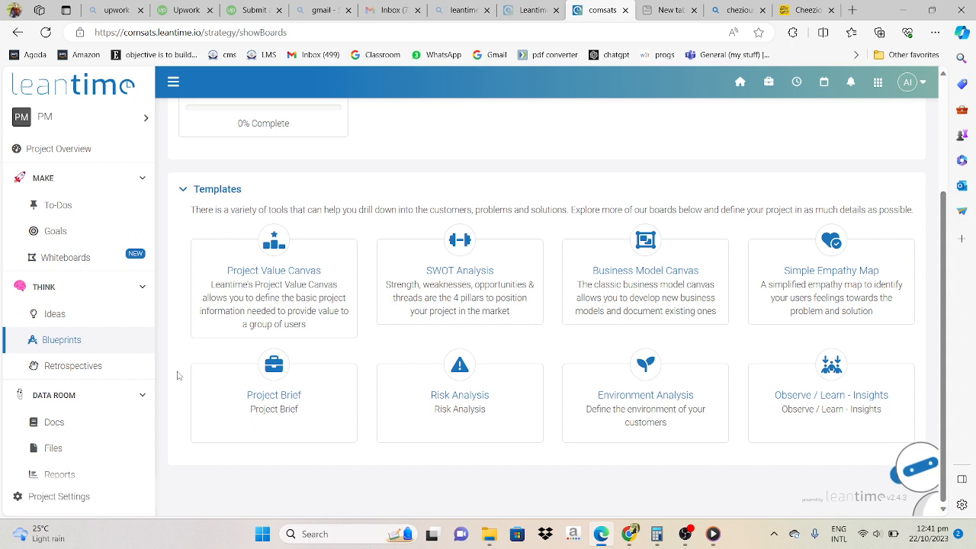
# Step: On the Retrospectives board, start a new "Continue - What went well?" entry titled "Payment Method"
pyautogui.click(81, 369)
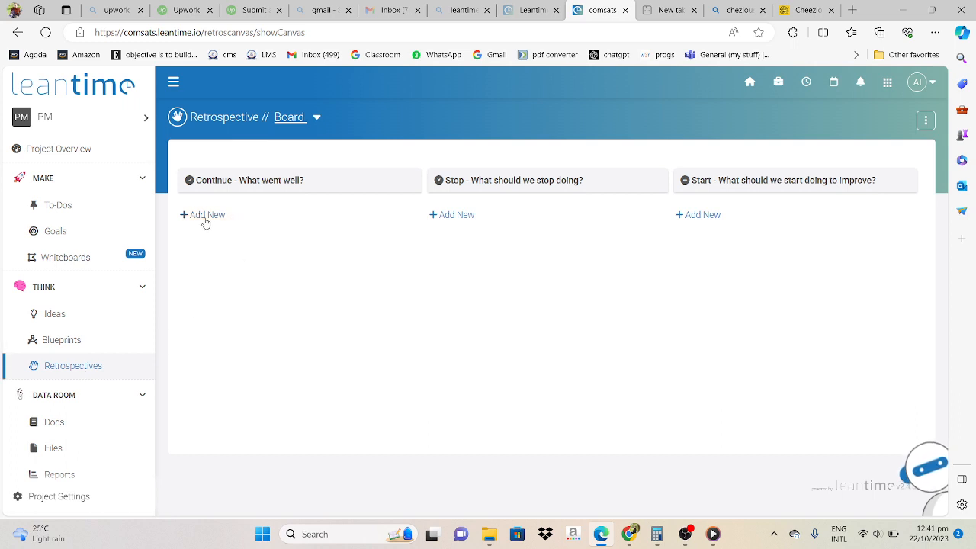
pyautogui.click(204, 218)
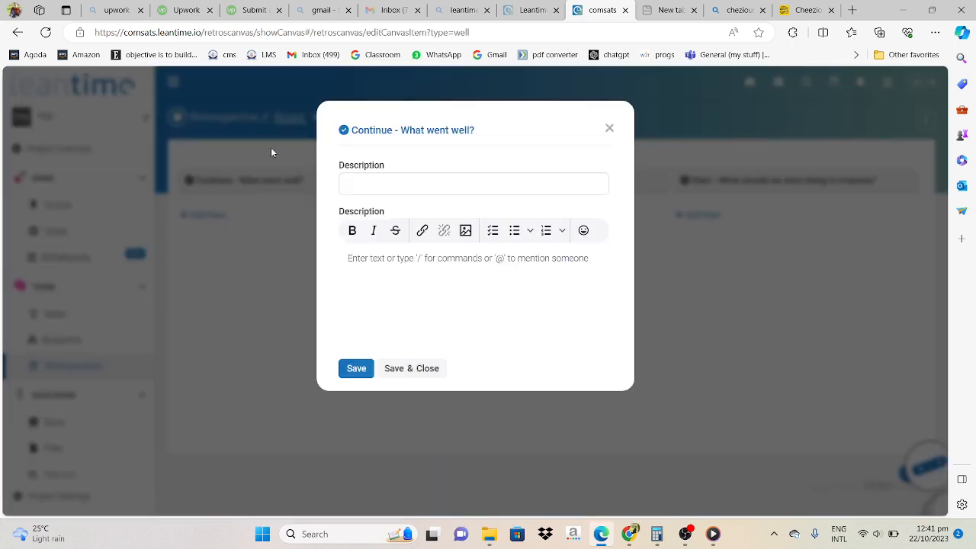
pyautogui.click(468, 189)
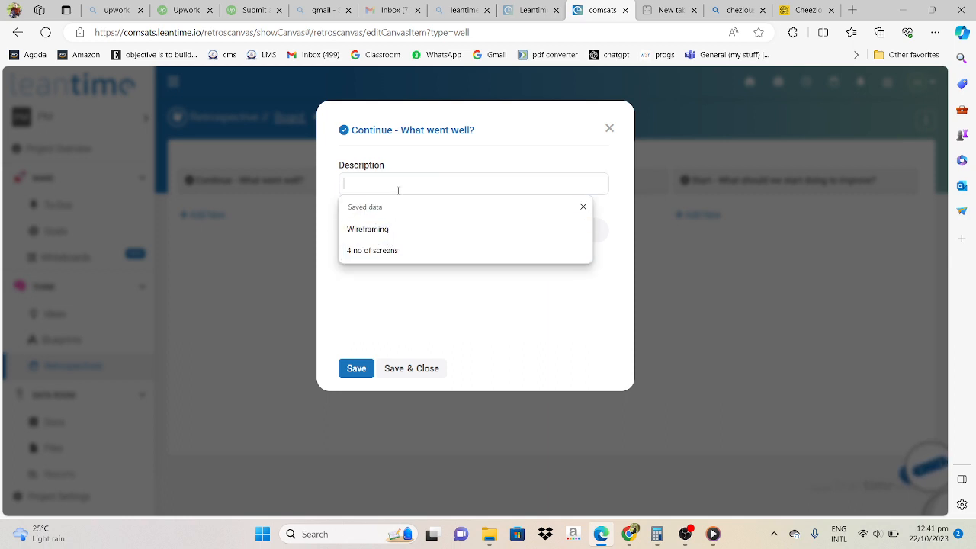
pyautogui.write('d')
pyautogui.press('capslock')
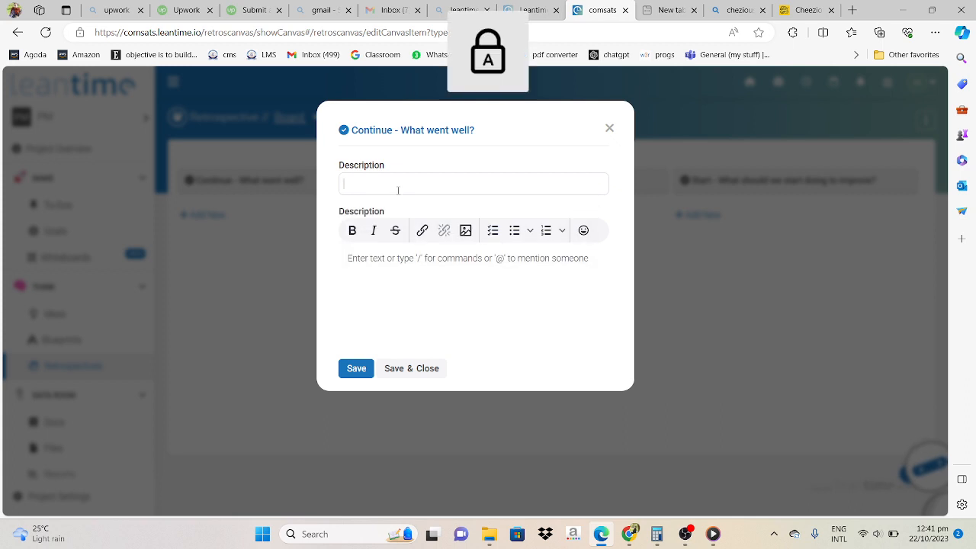
pyautogui.write('P')
pyautogui.press('capslock')
pyautogui.write('ayment')
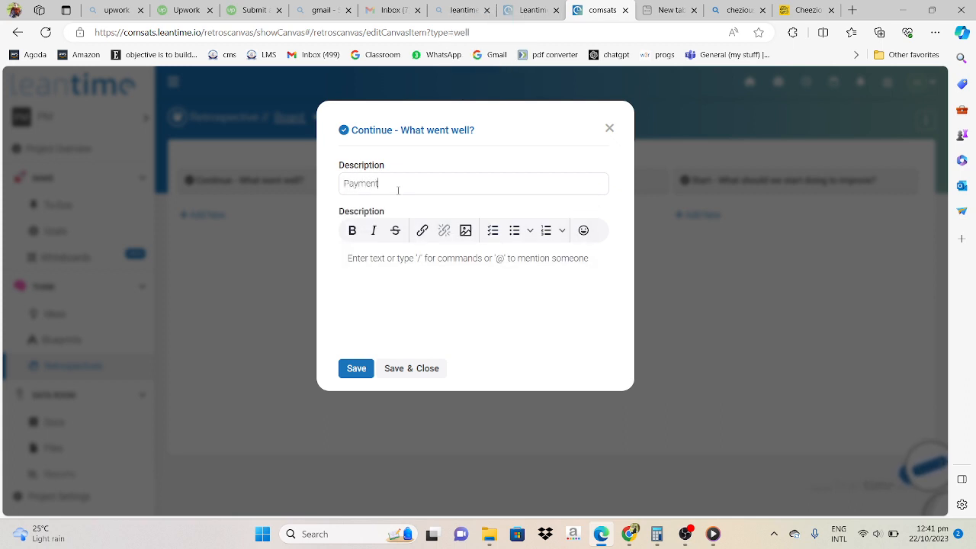
pyautogui.press('capslock')
pyautogui.write('M')
pyautogui.press('capslock')
pyautogui.write('ethod')
# Step: Describe the entry as "all the method were successful", "stats" and "payment by cash was most in ration" on separate lines, then save and close it
pyautogui.click(404, 259)
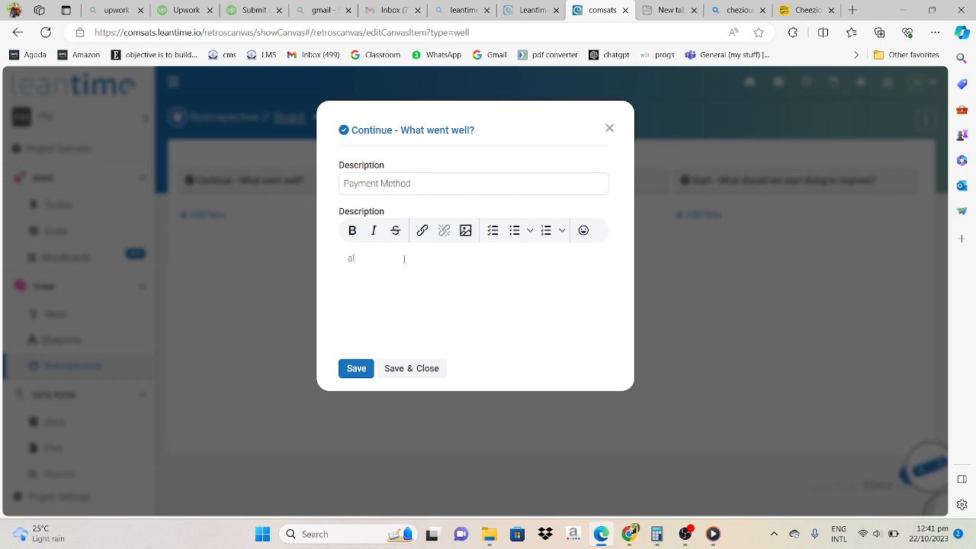
pyautogui.write('all the method')
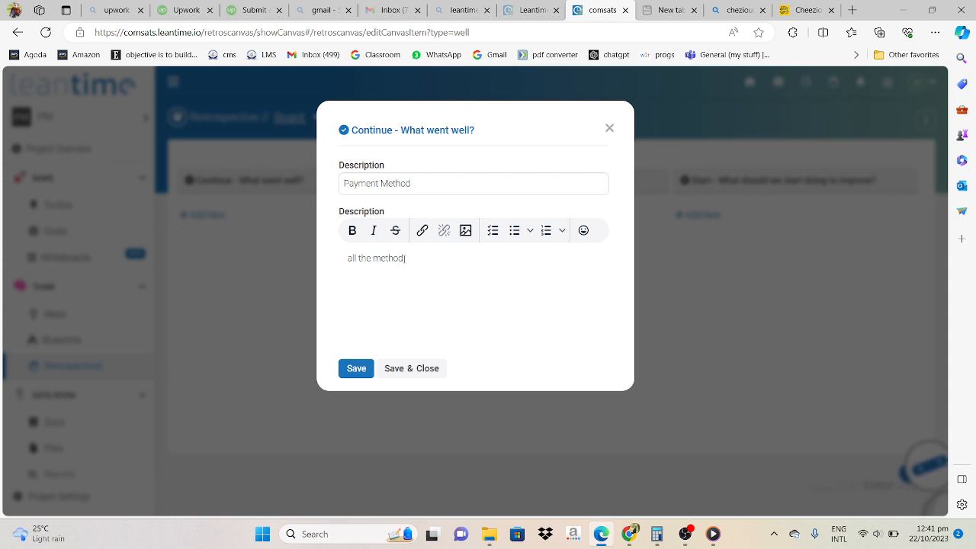
pyautogui.write(' were successful ')
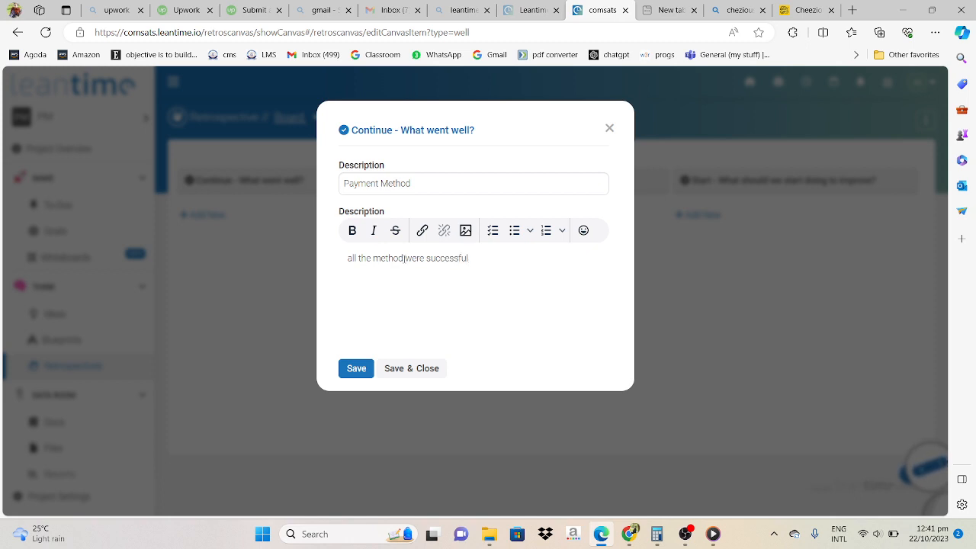
pyautogui.write('stats')
pyautogui.press('Return')
pyautogui.write('payment b')
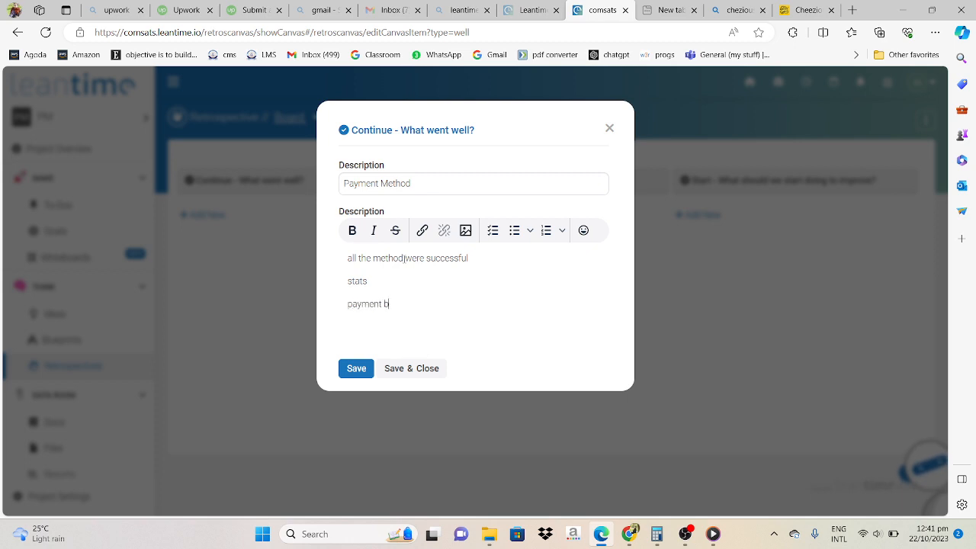
pyautogui.write('y cash was m')
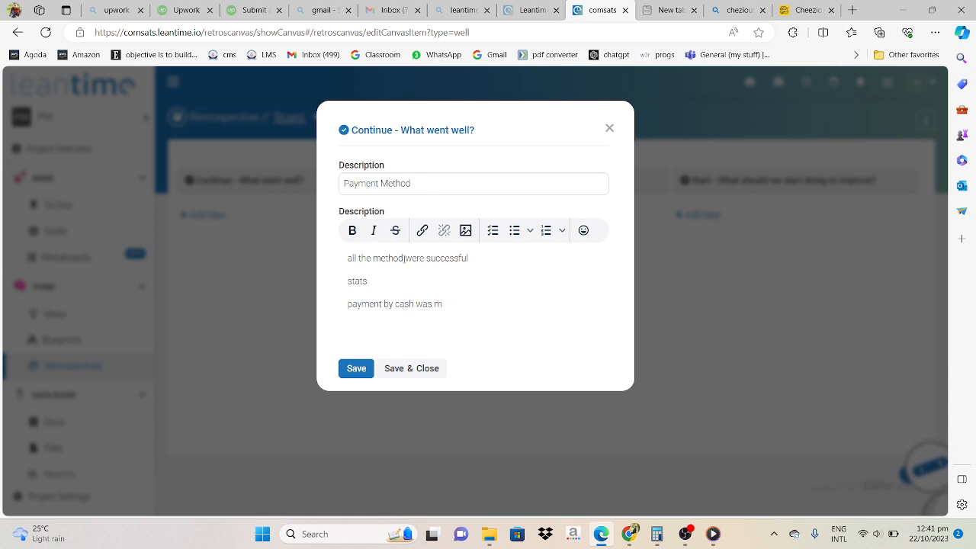
pyautogui.write('oreost in ration')
pyautogui.click(356, 367)
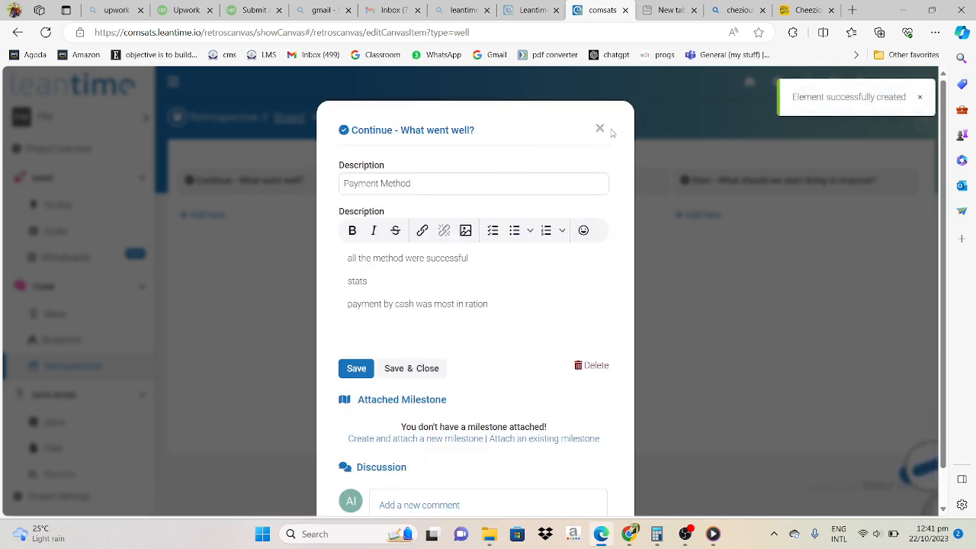
pyautogui.click(599, 129)
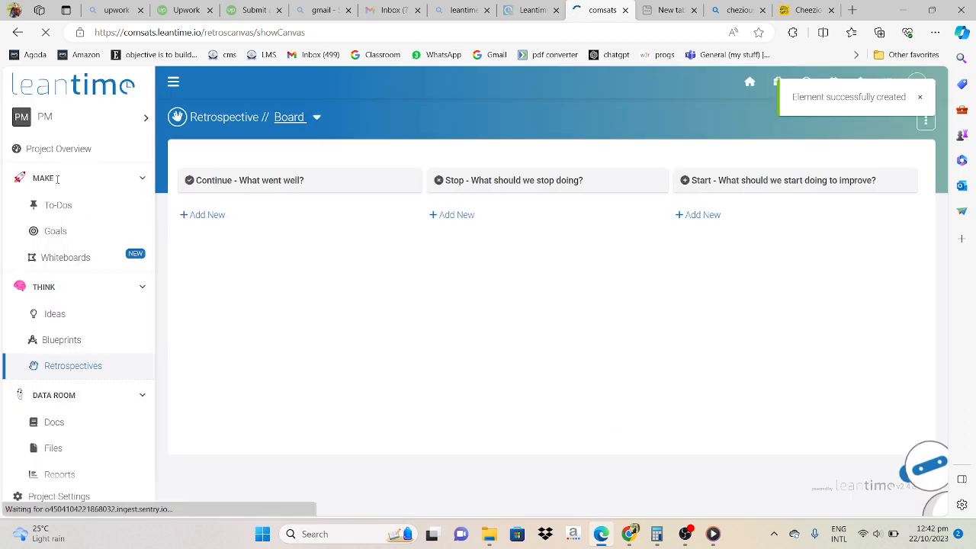
# Step: Review the Project Overview's progress chart, milestones, latest to-dos and team, and expand the Set Timeline stage of the project checklist
pyautogui.click(55, 153)
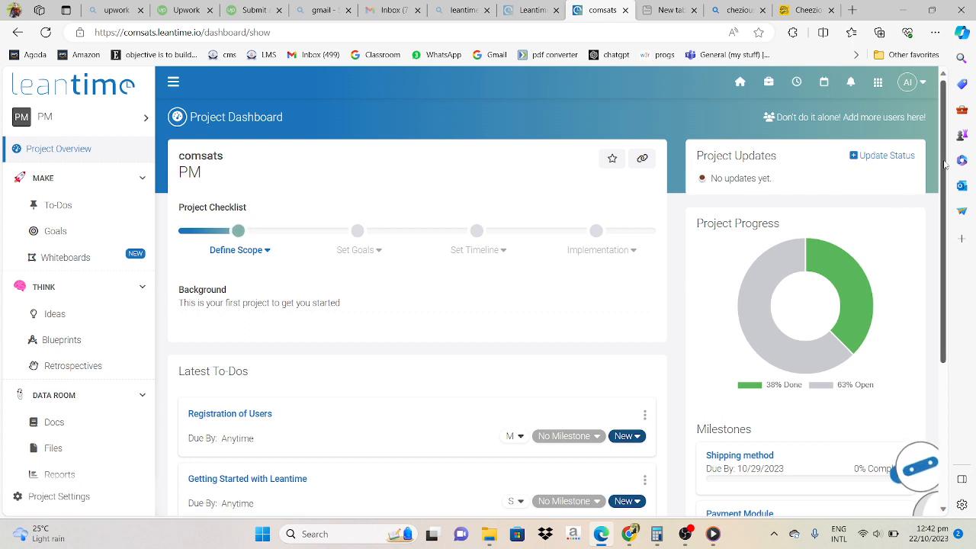
pyautogui.moveTo(943, 164); pyautogui.dragTo(938, 196)
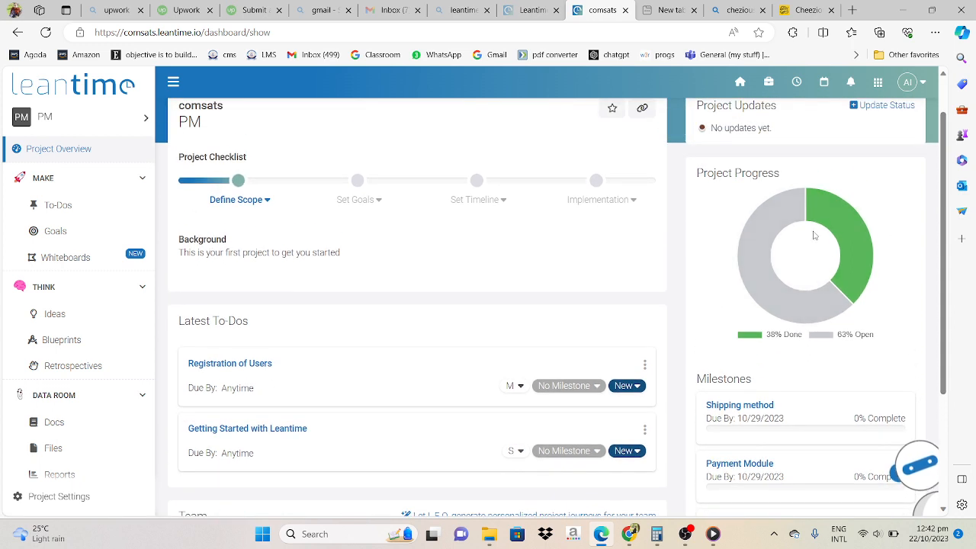
pyautogui.moveTo(943, 217); pyautogui.dragTo(943, 353)
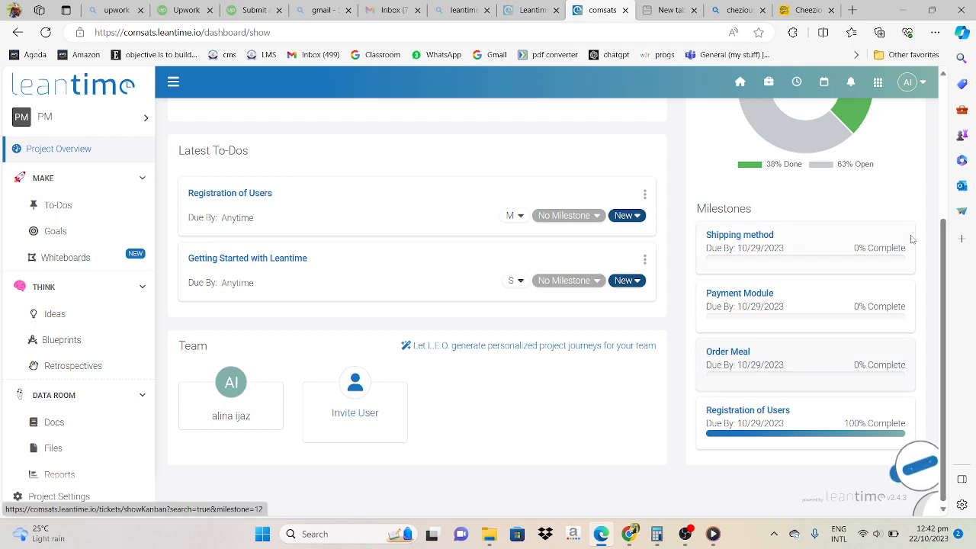
pyautogui.moveTo(945, 239); pyautogui.dragTo(895, 99)
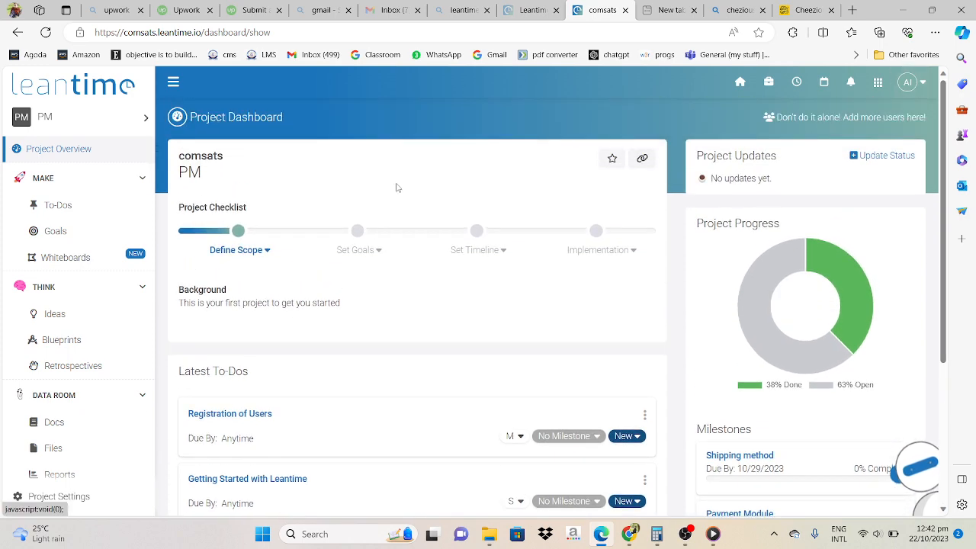
pyautogui.click(478, 241)
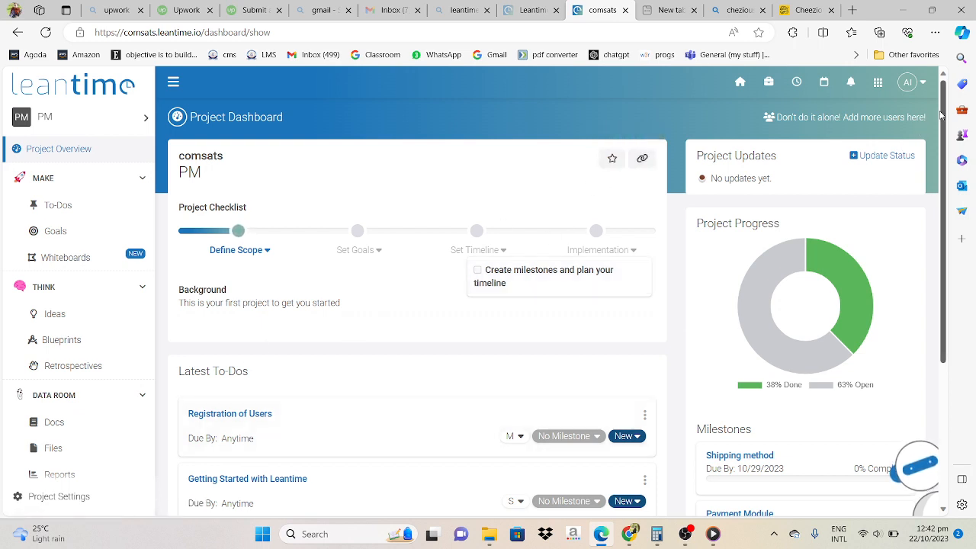
pyautogui.moveTo(941, 115); pyautogui.dragTo(935, 217)
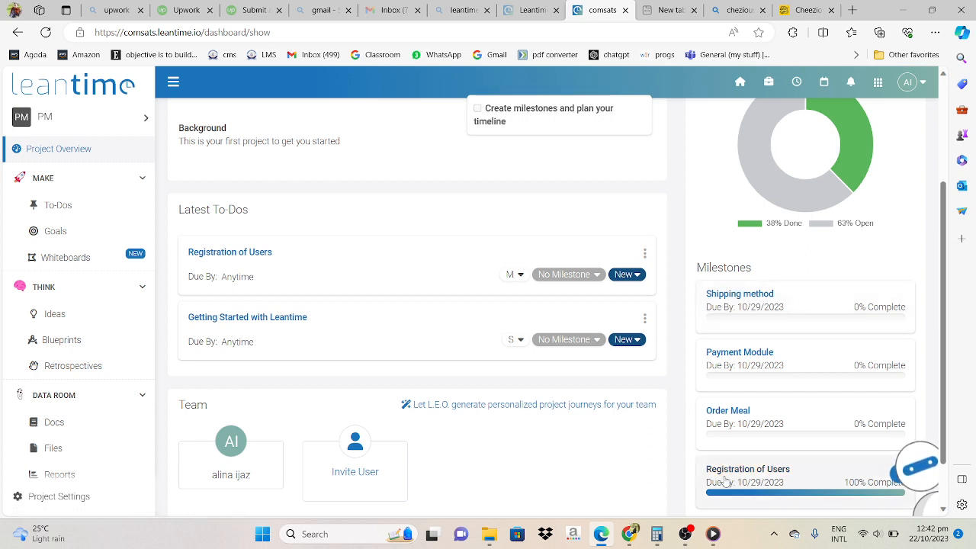
pyautogui.moveTo(686, 539)
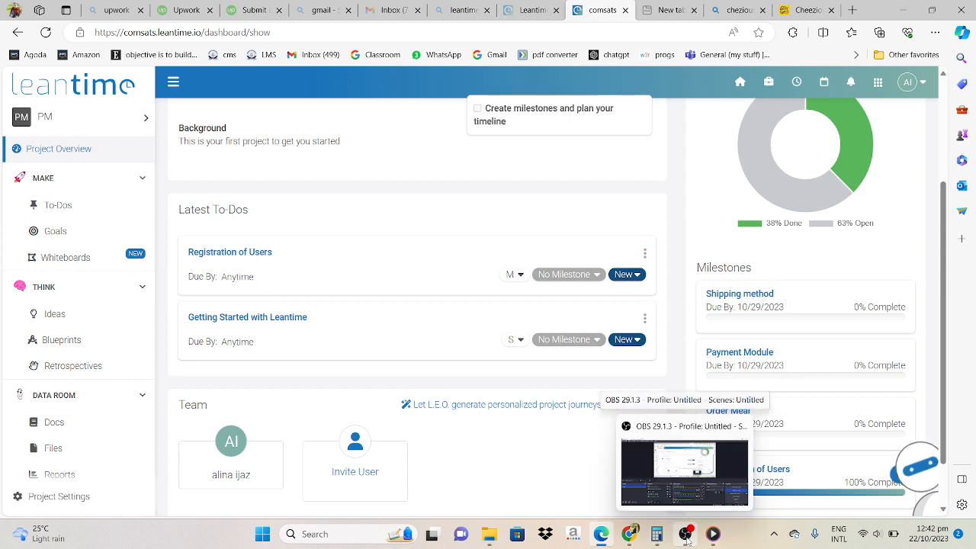